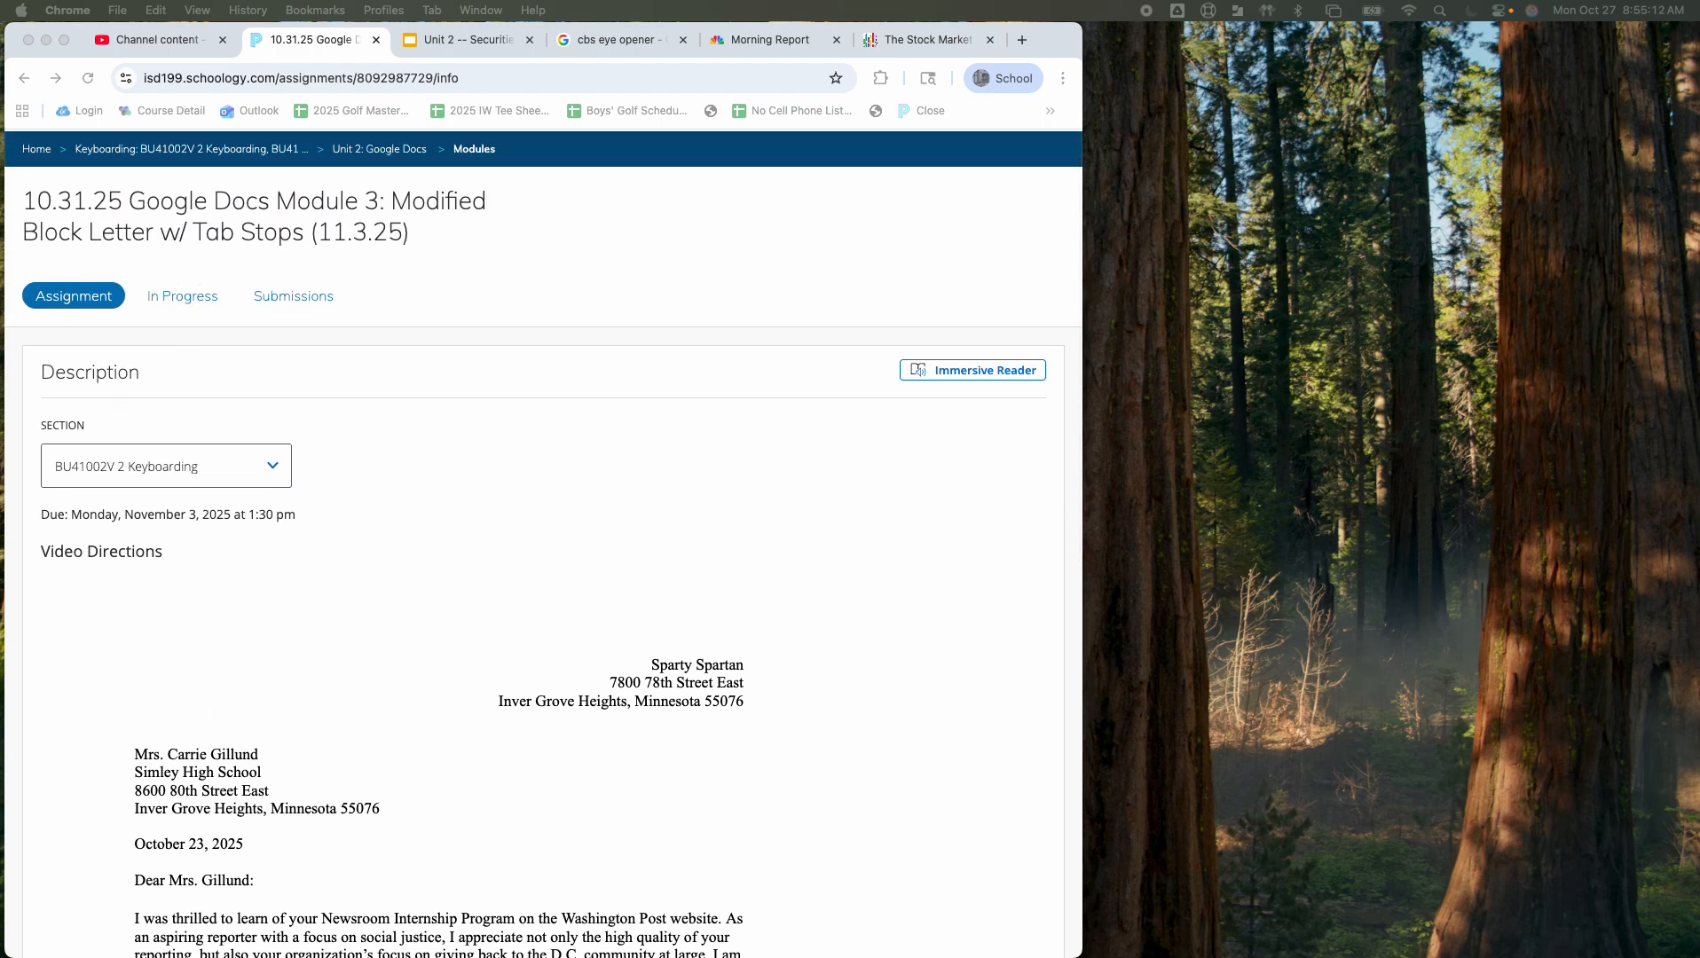
# Step: Merge the blank Docs tab into the Schoology window, widen it, and hide the document tabs panel
pyautogui.moveTo(0, 125); pyautogui.dragTo(451, 42)
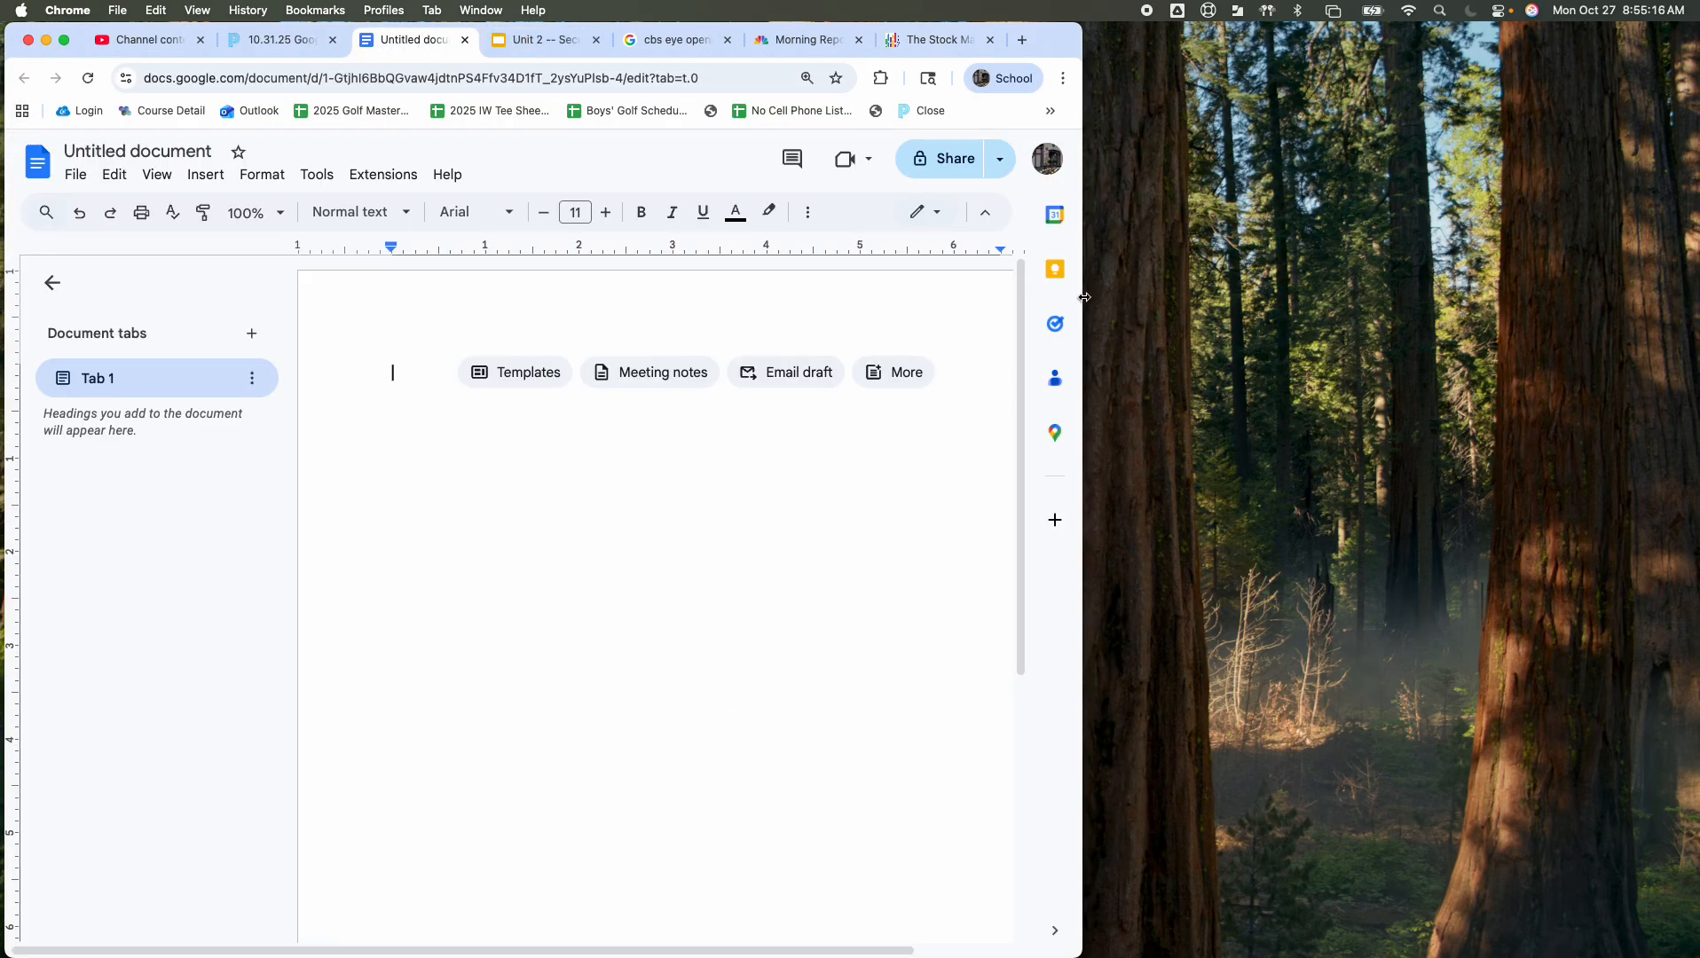
pyautogui.moveTo(1083, 297); pyautogui.dragTo(1122, 297)
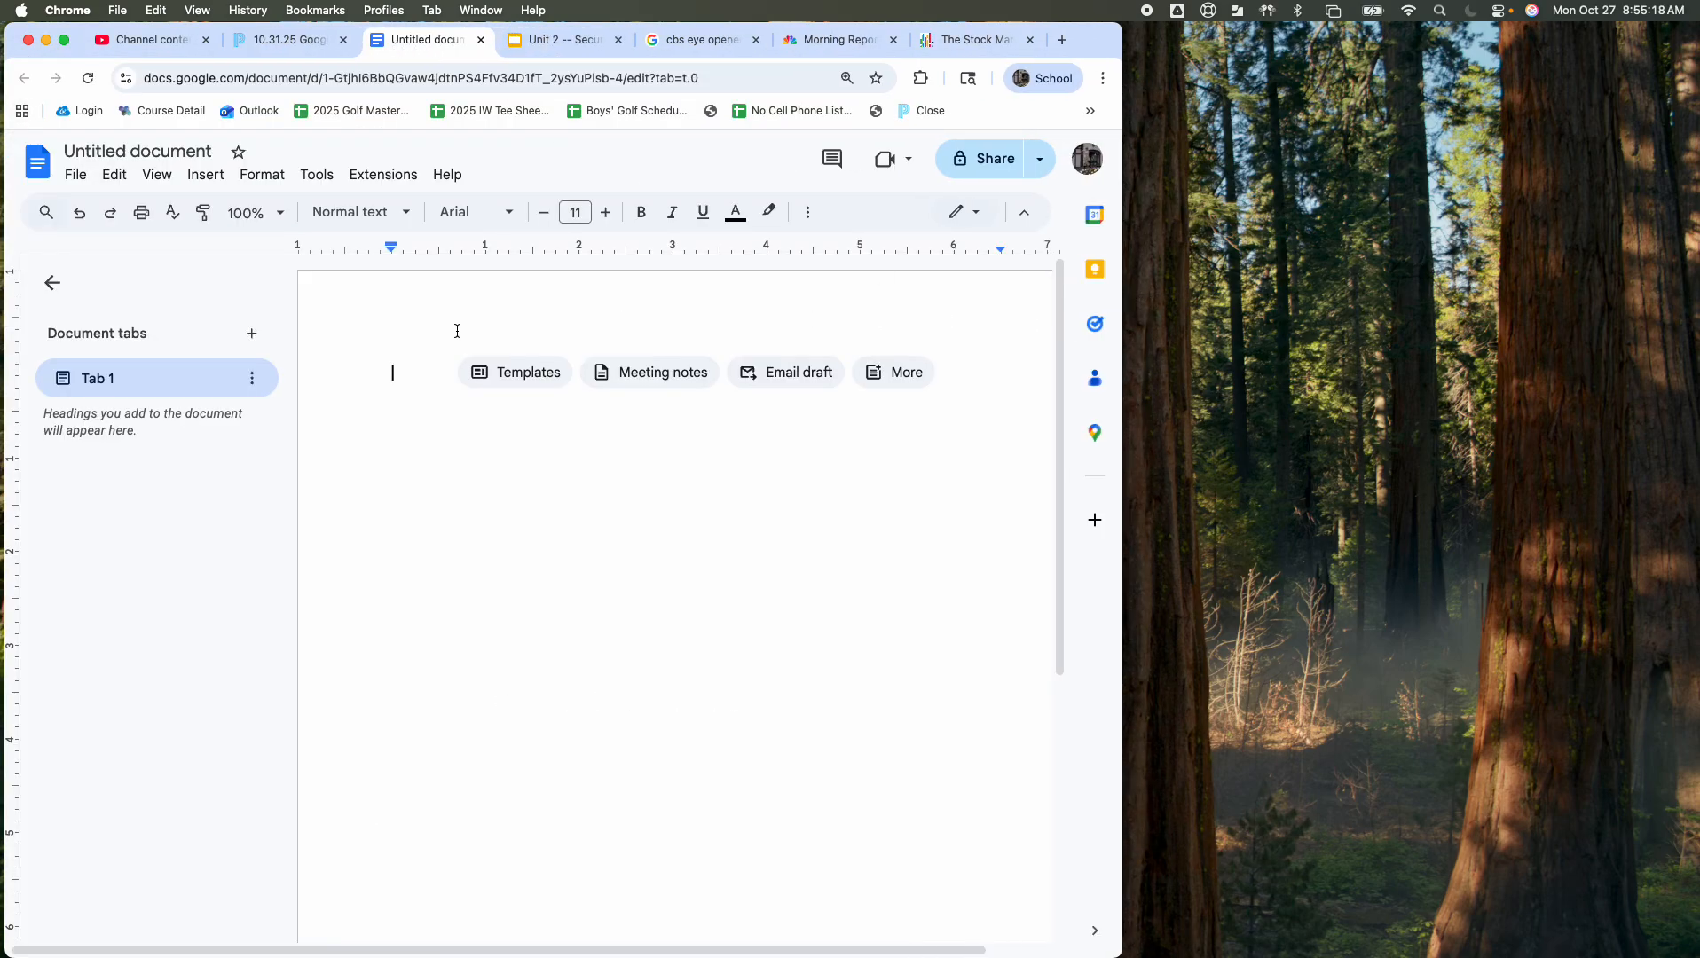
pyautogui.click(281, 45)
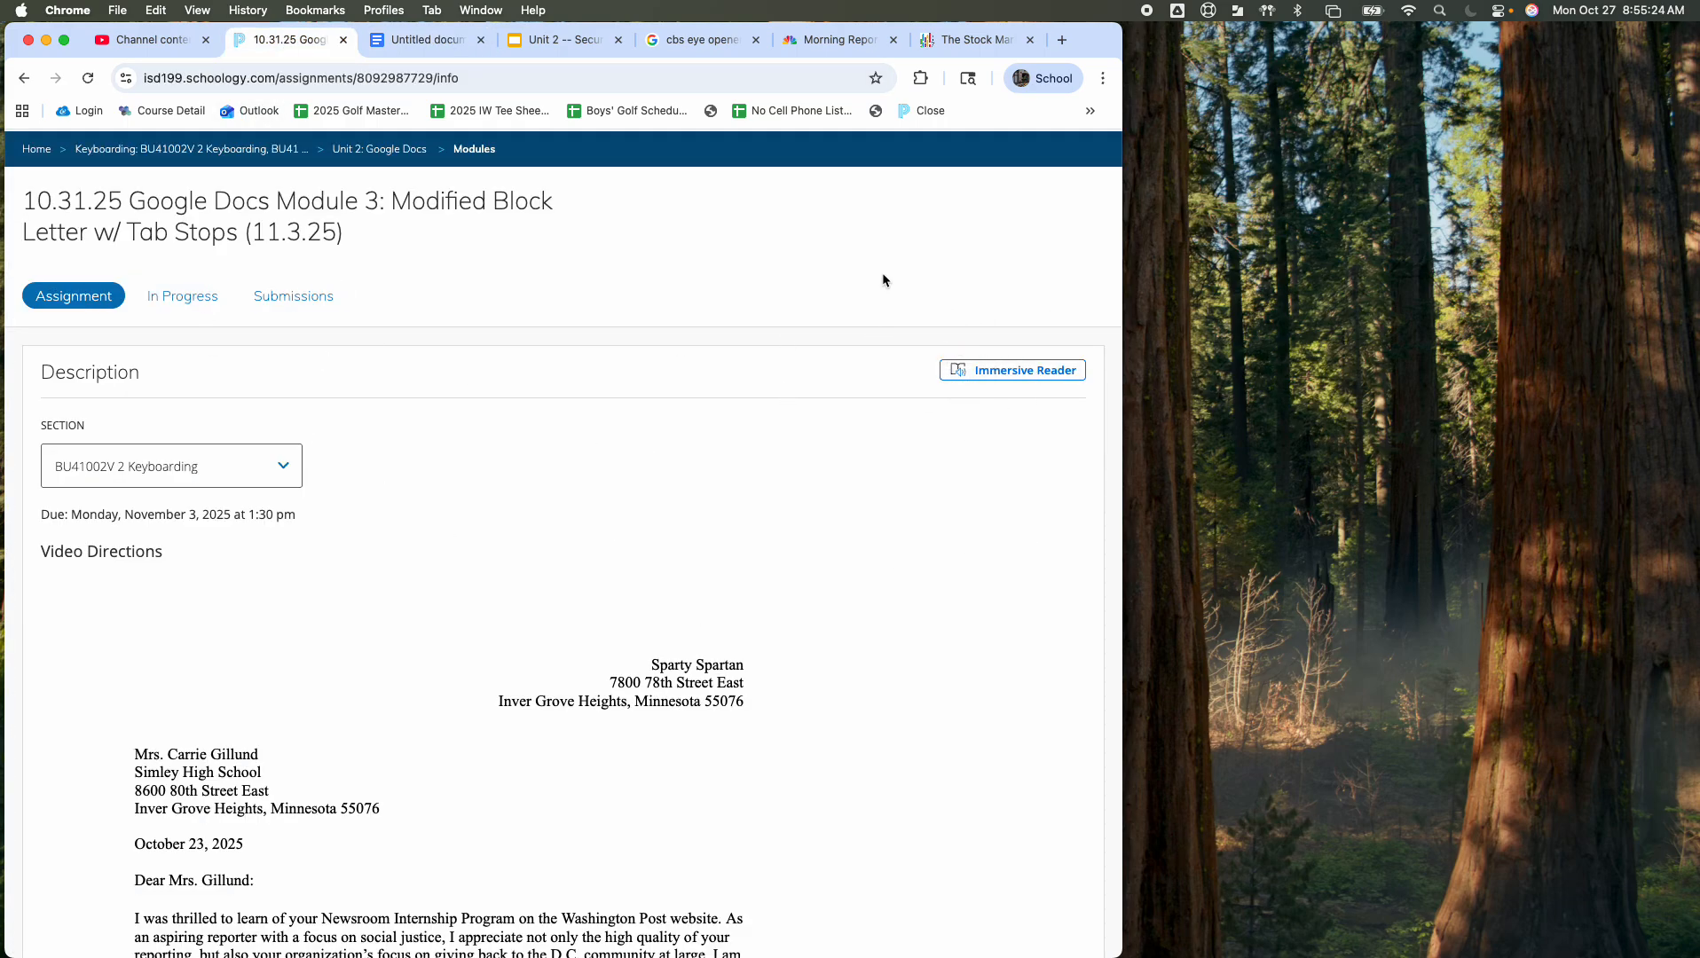
pyautogui.click(426, 44)
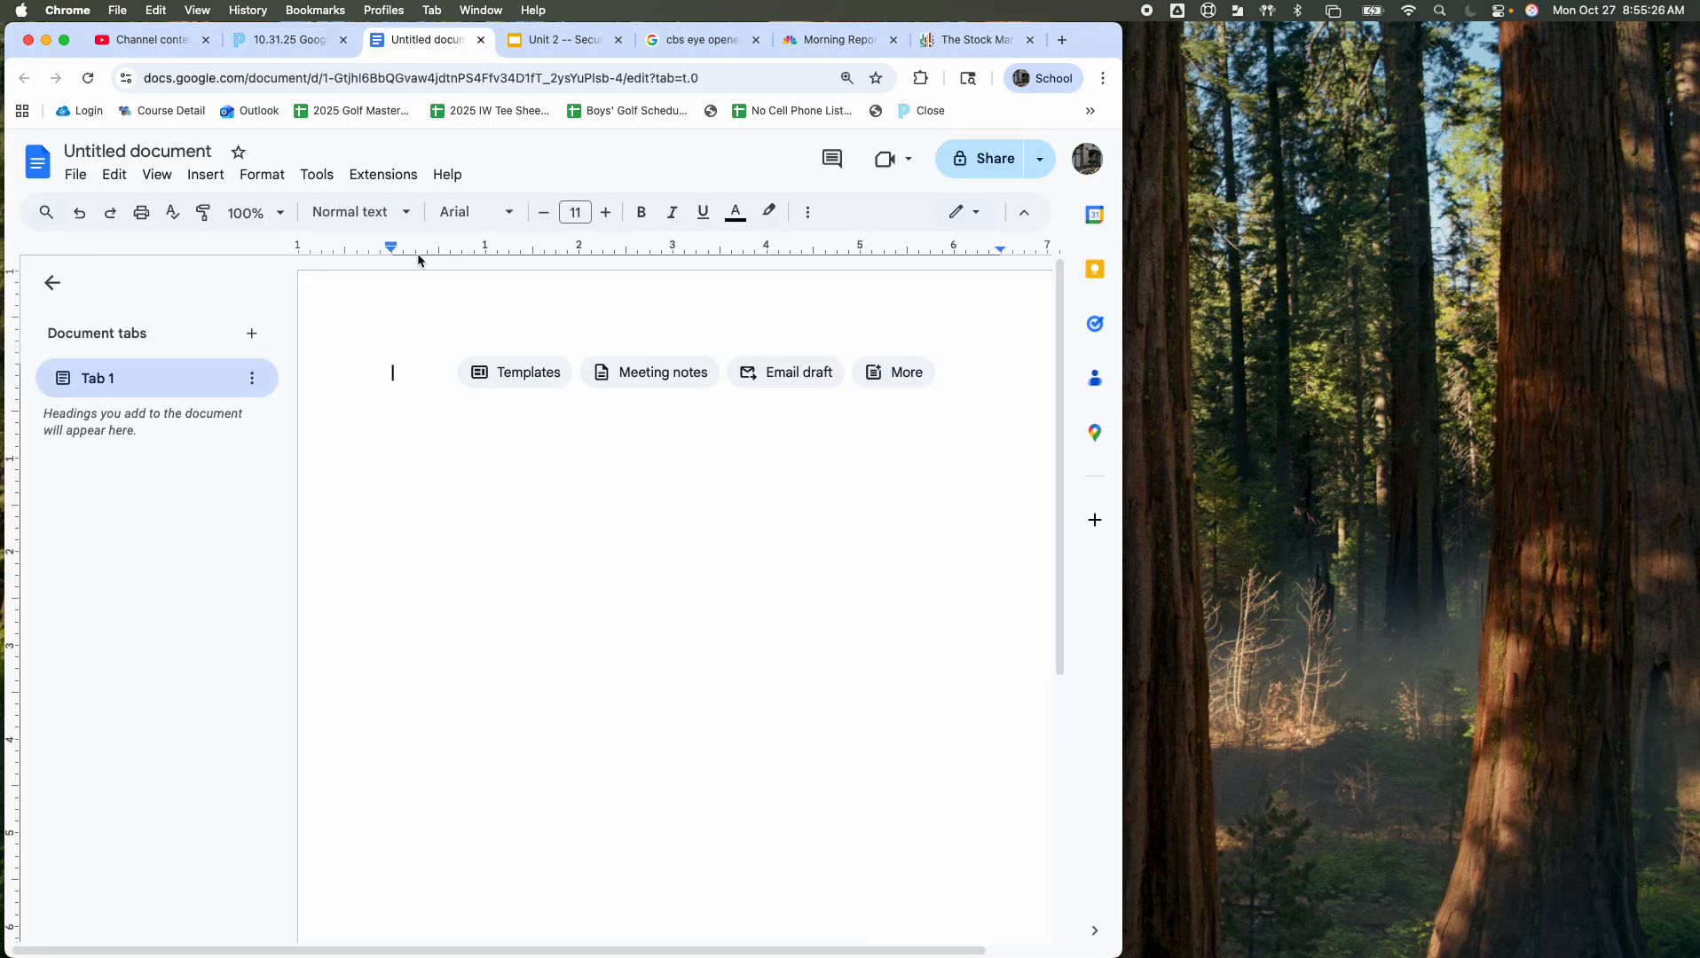
pyautogui.click(55, 284)
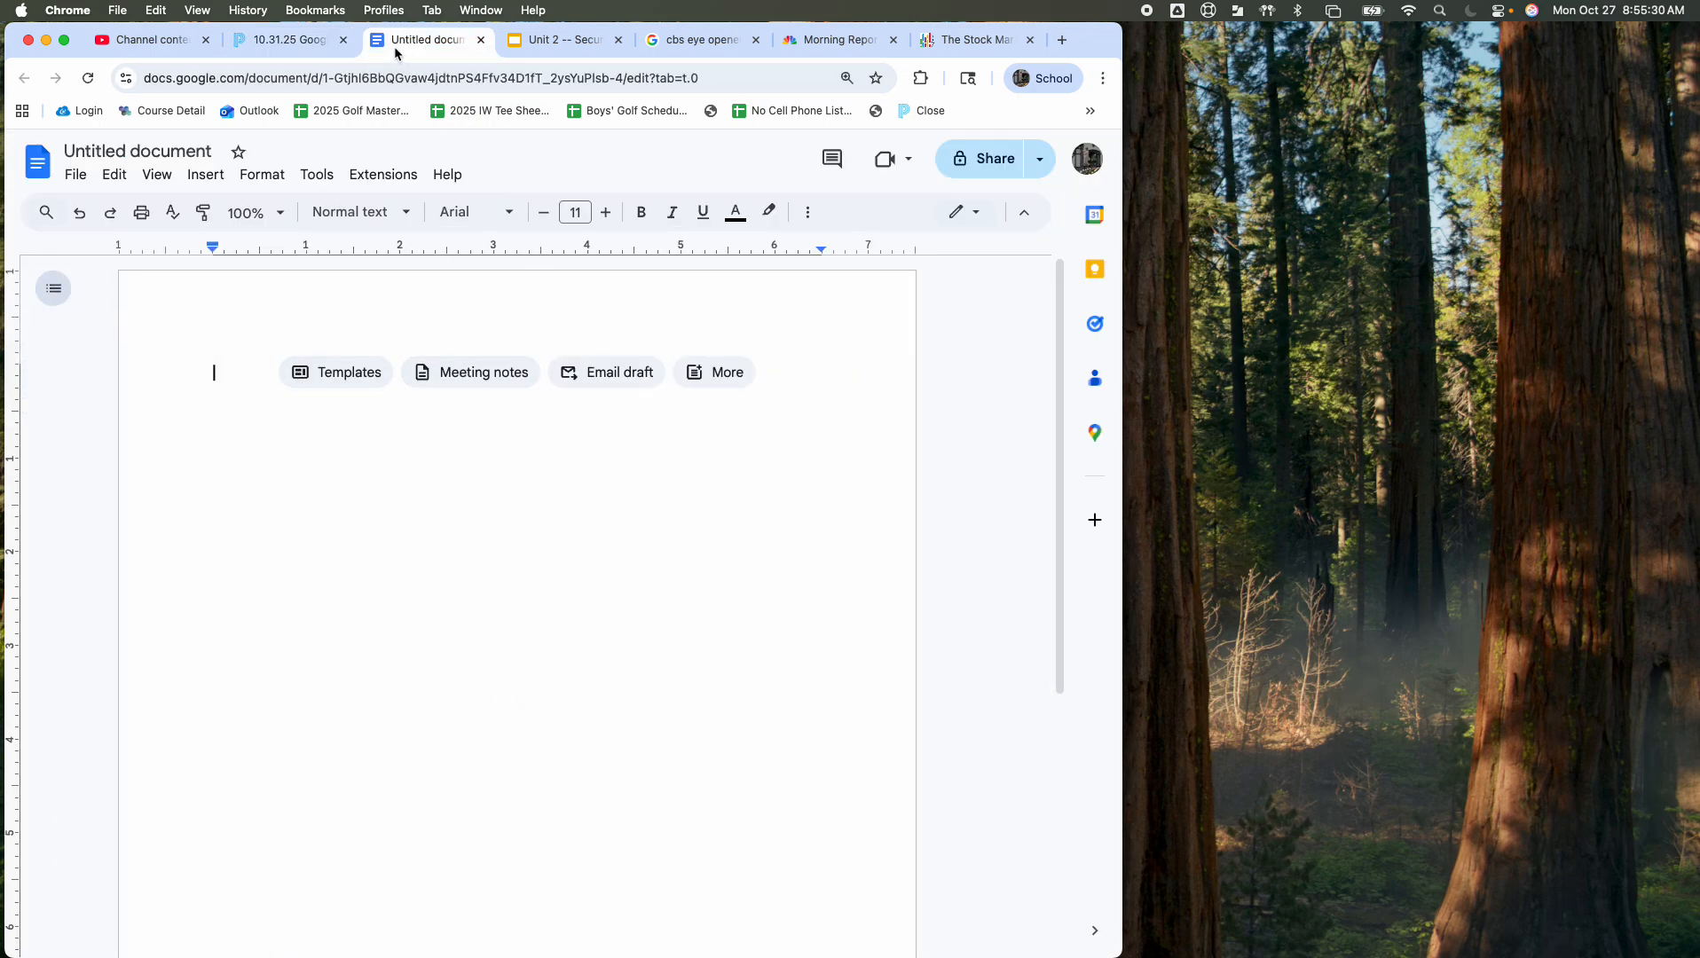
# Step: Arrange the blank document and the Schoology example letter in side-by-side windows
pyautogui.moveTo(395, 47); pyautogui.dragTo(1165, 43)
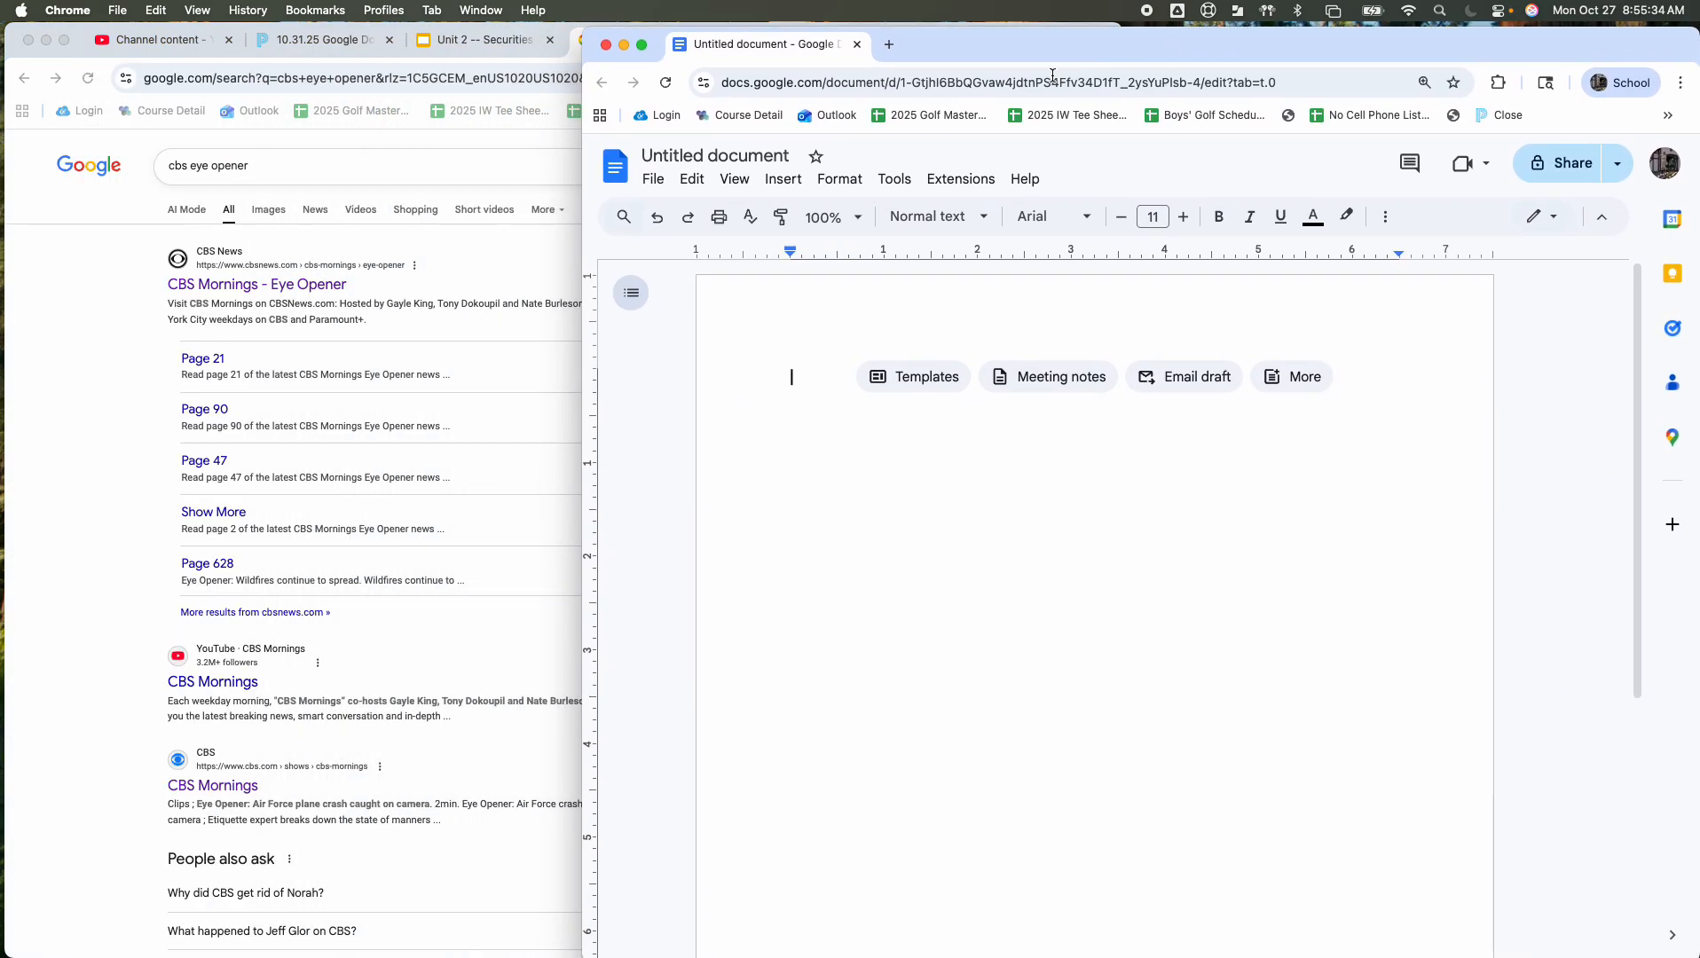
pyautogui.moveTo(583, 59); pyautogui.dragTo(816, 64)
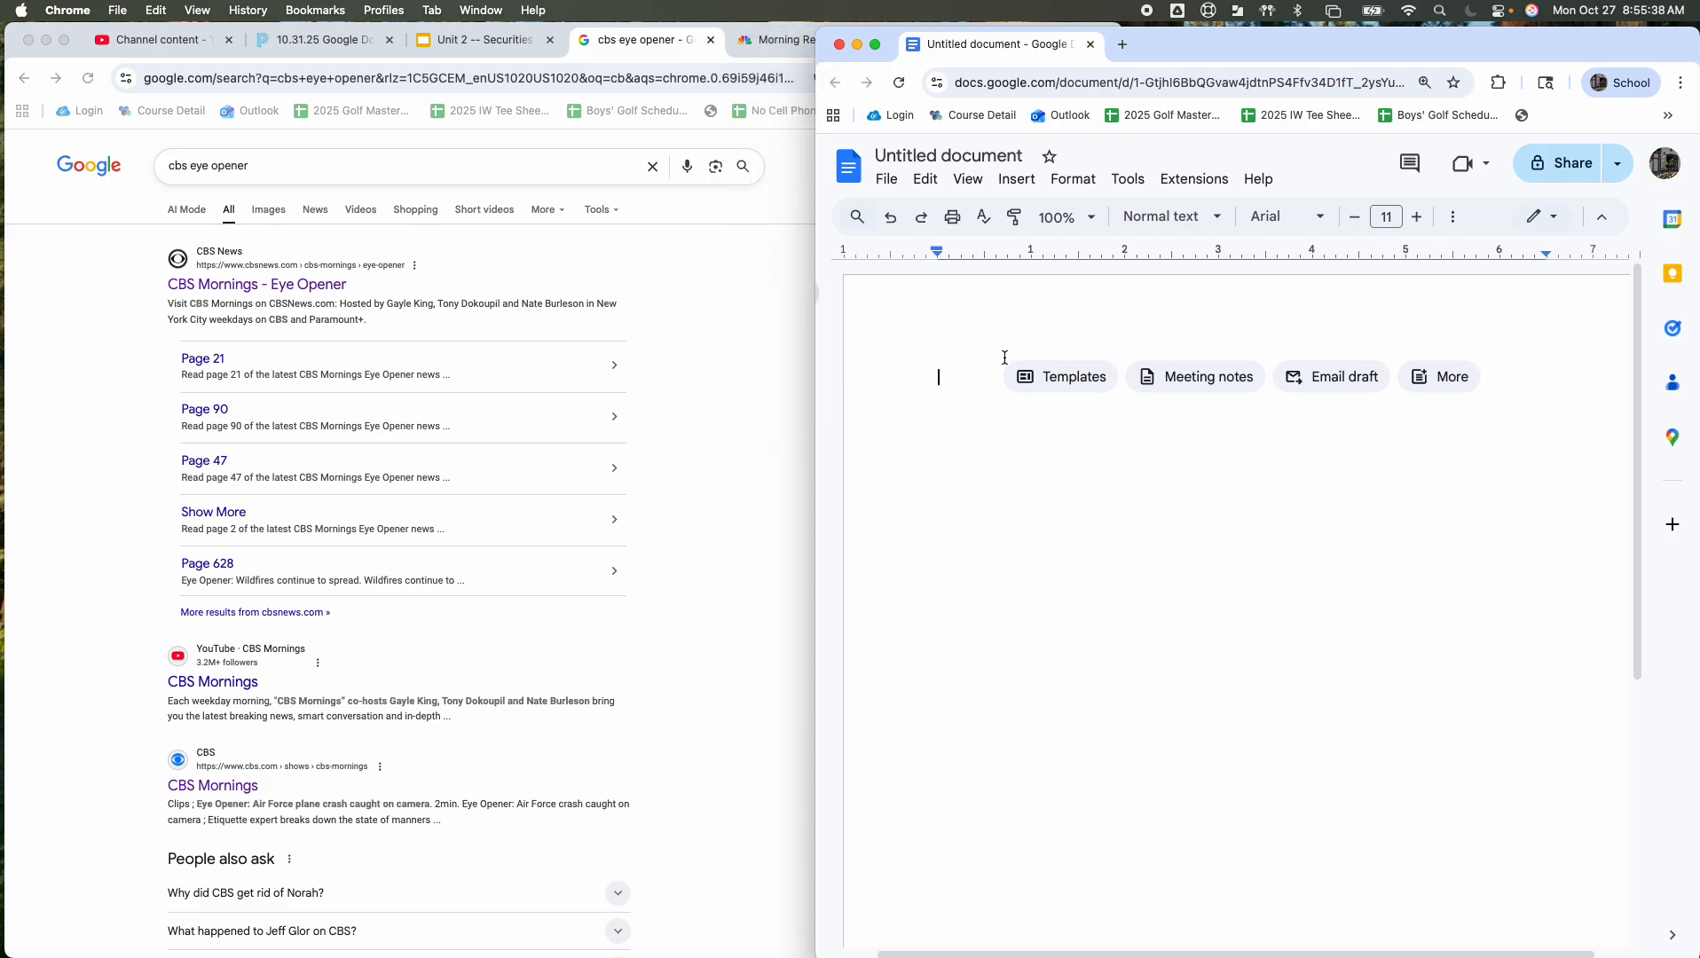
pyautogui.click(785, 331)
pyautogui.moveTo(1123, 226); pyautogui.dragTo(810, 242)
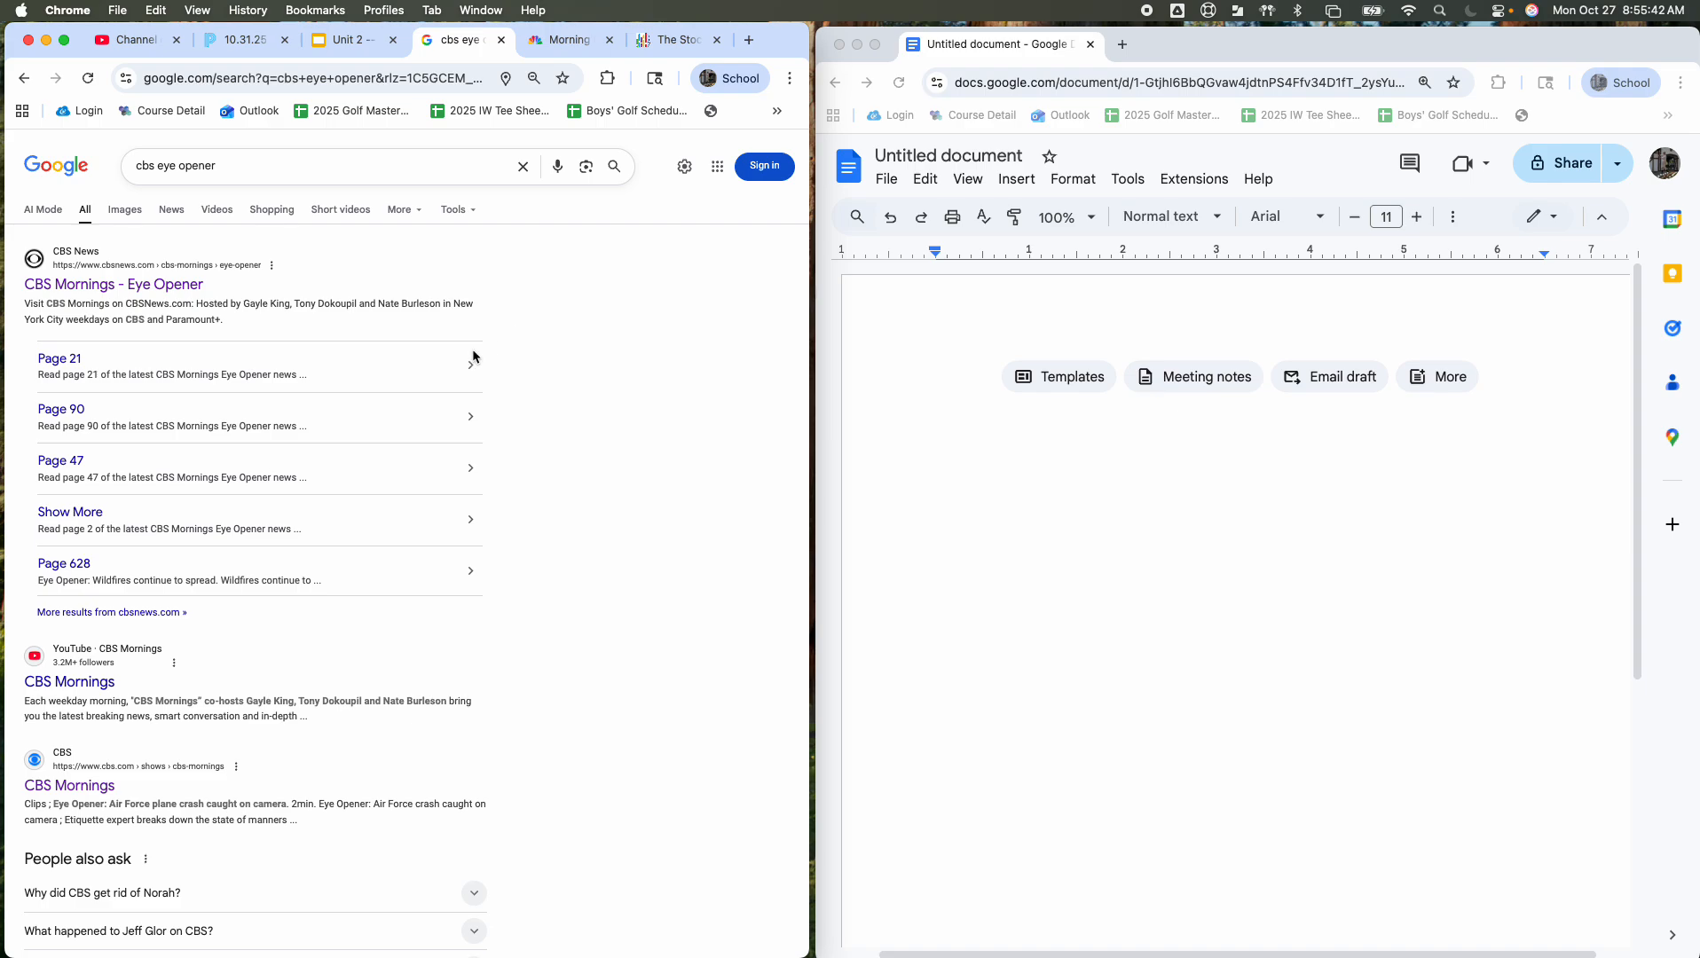
pyautogui.click(238, 43)
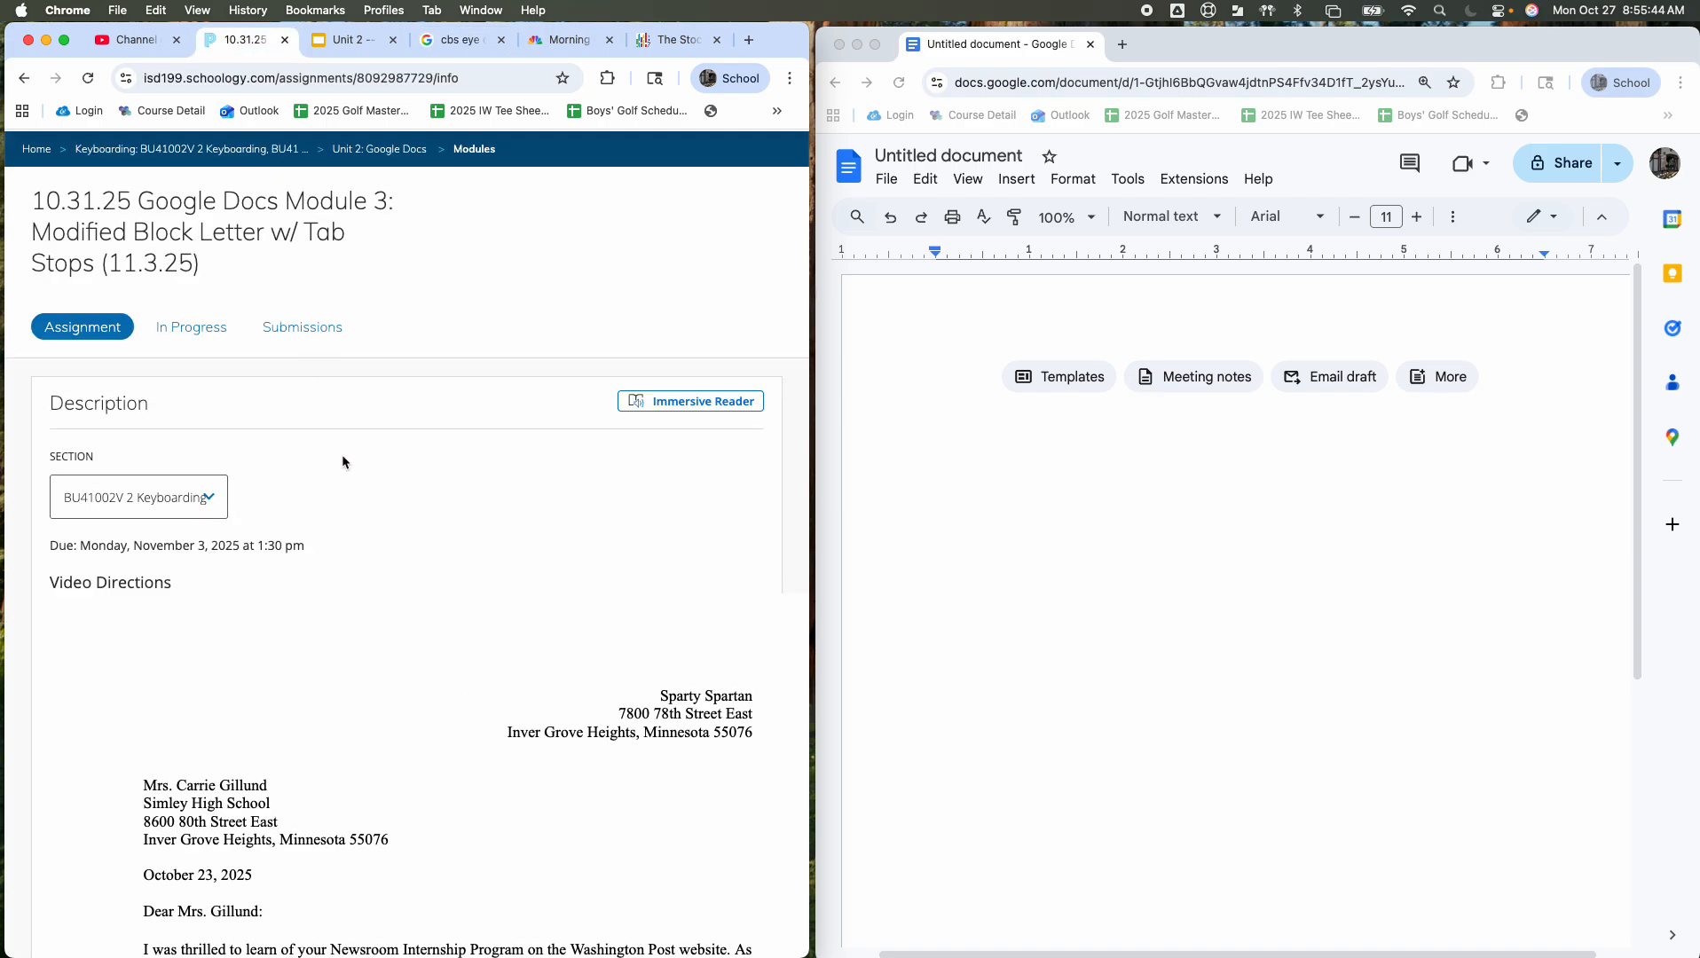
pyautogui.scroll(-2, 342, 454)
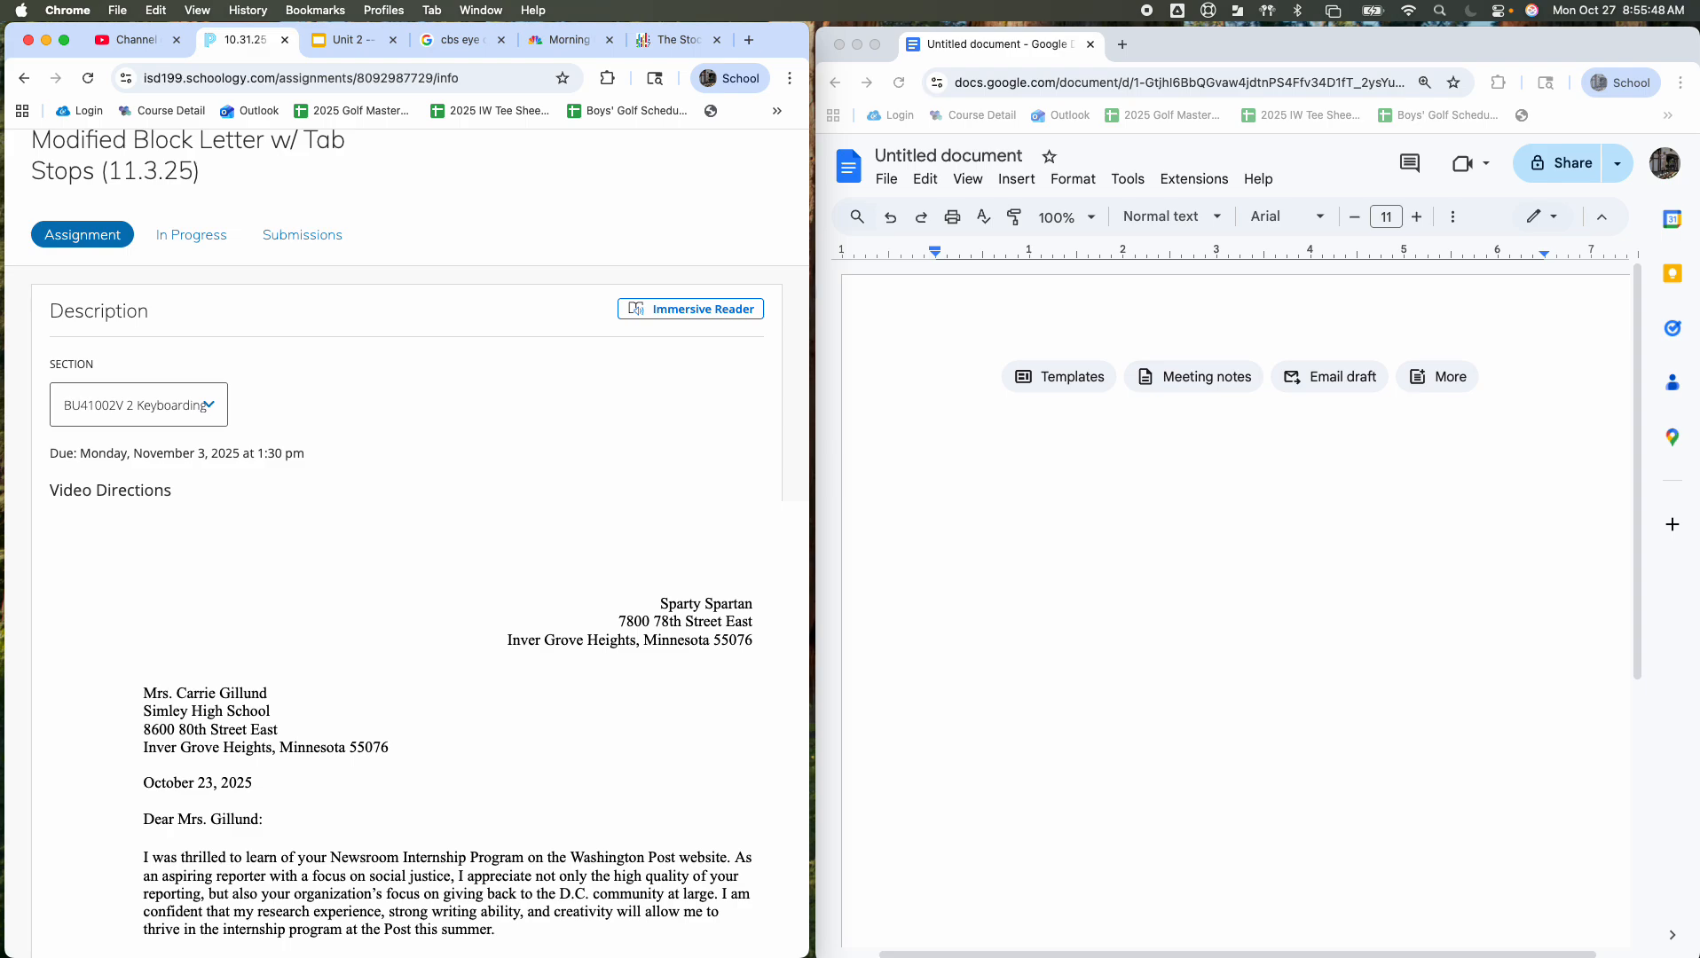
# Step: Confirm 1-inch top, bottom, left and right margins in Page setup
pyautogui.click(1146, 514)
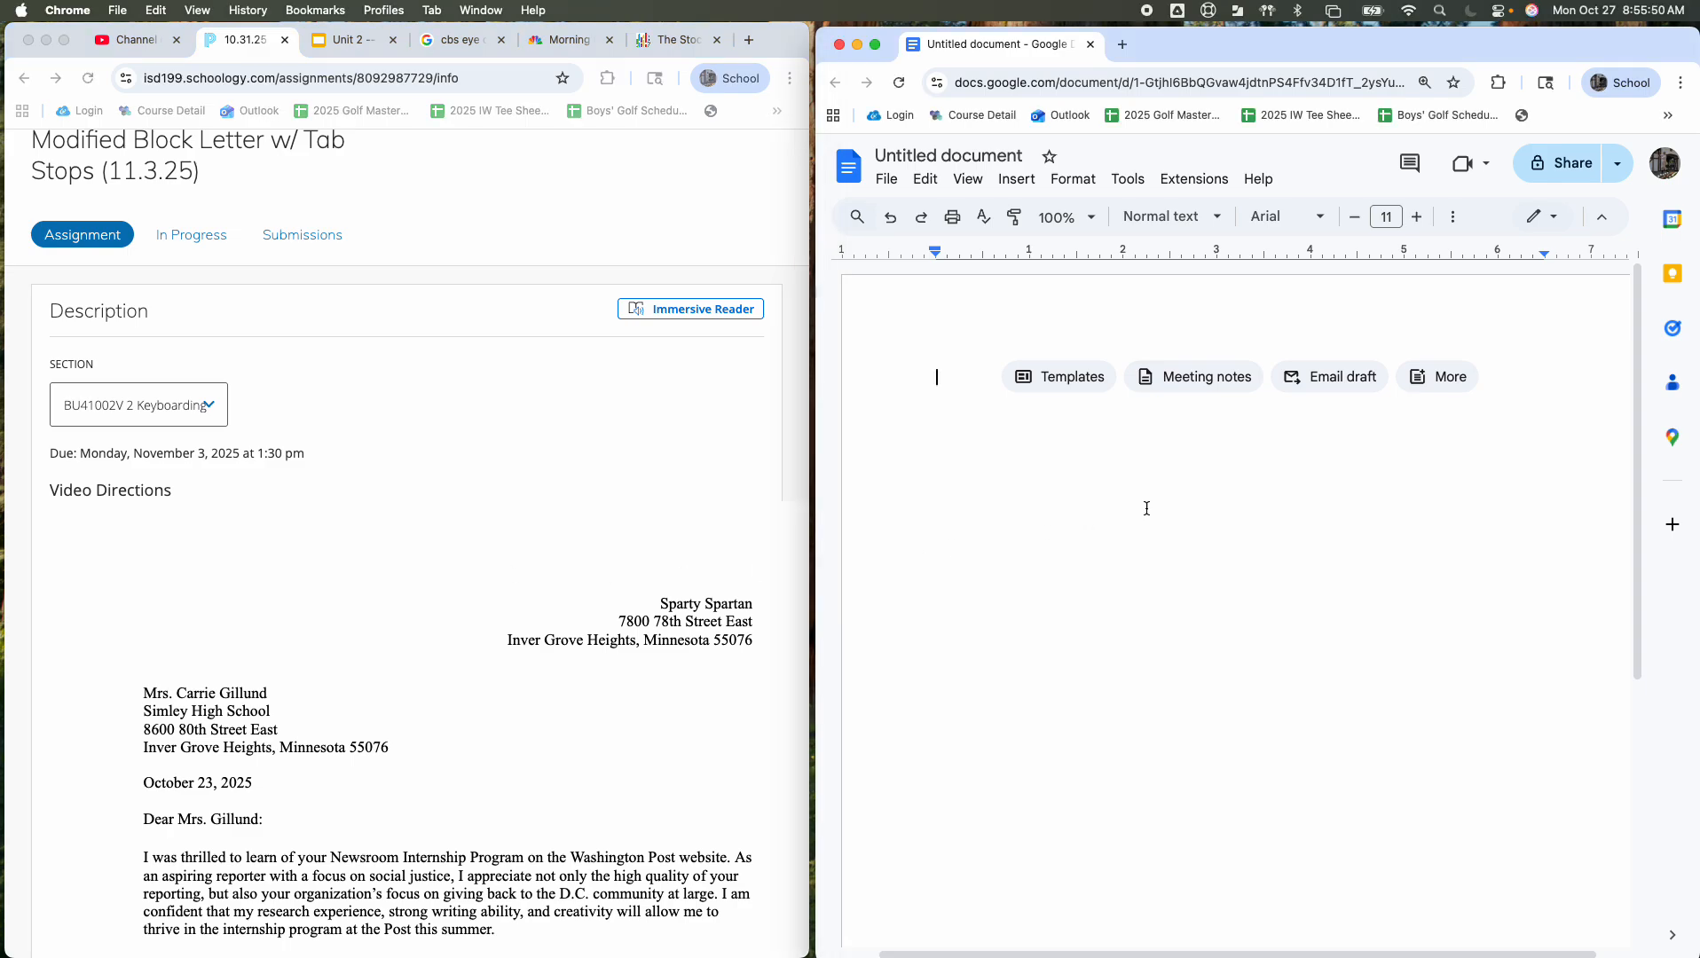
pyautogui.click(887, 179)
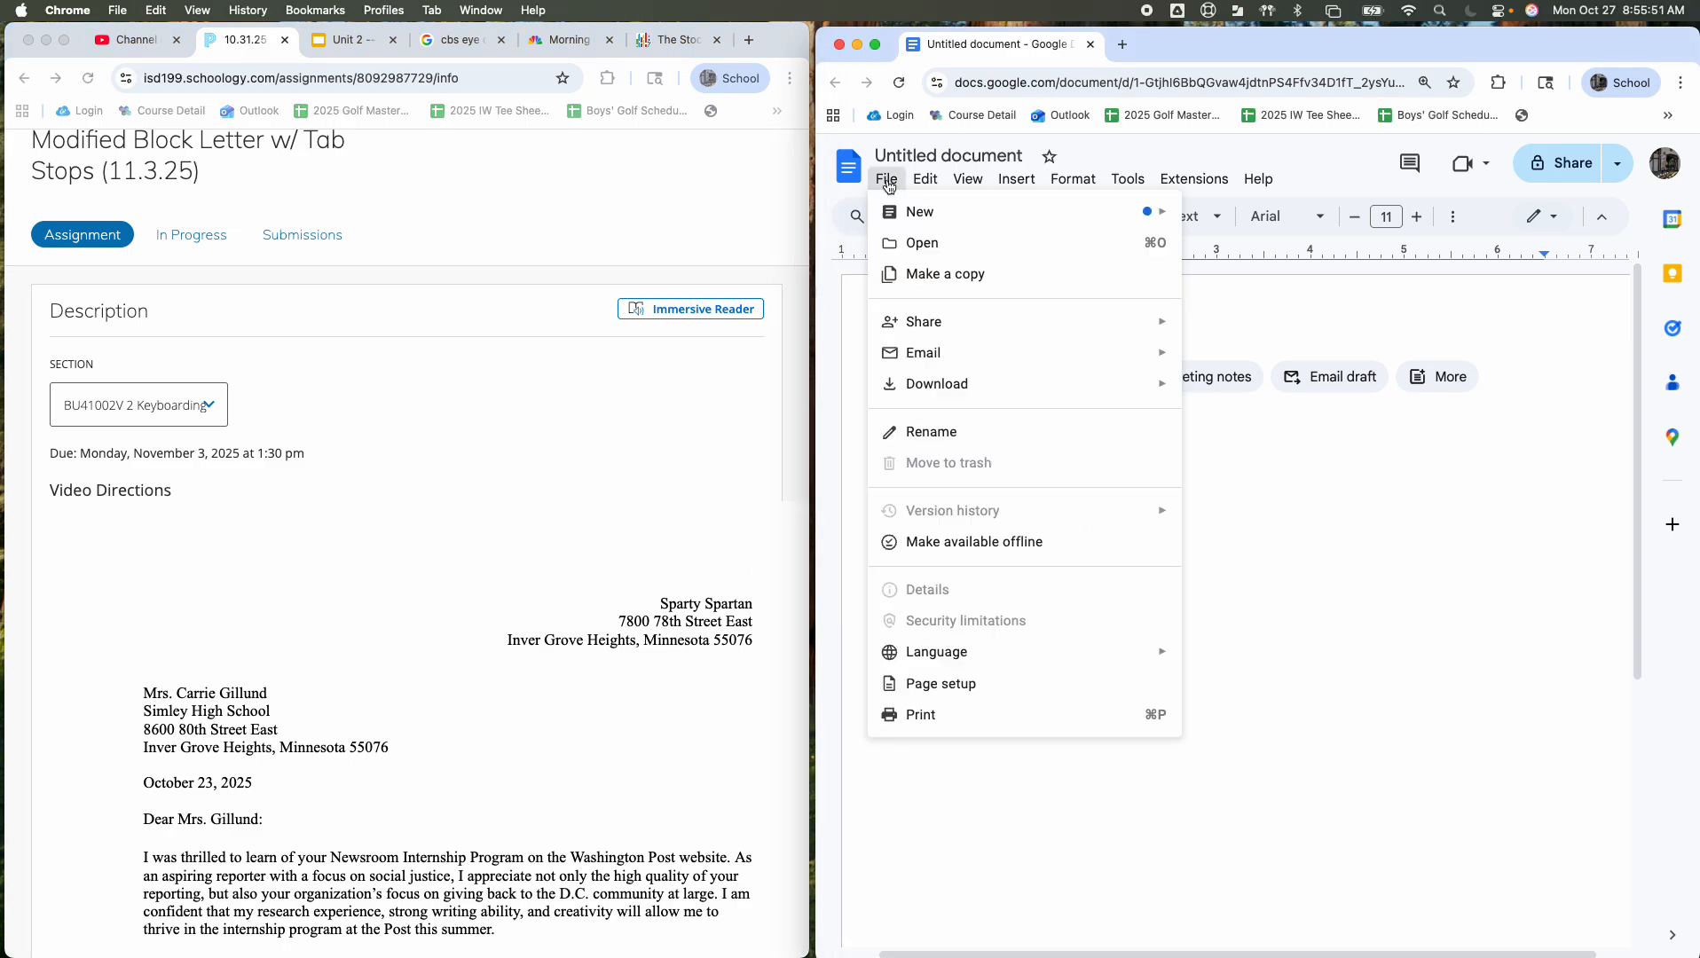
pyautogui.click(954, 680)
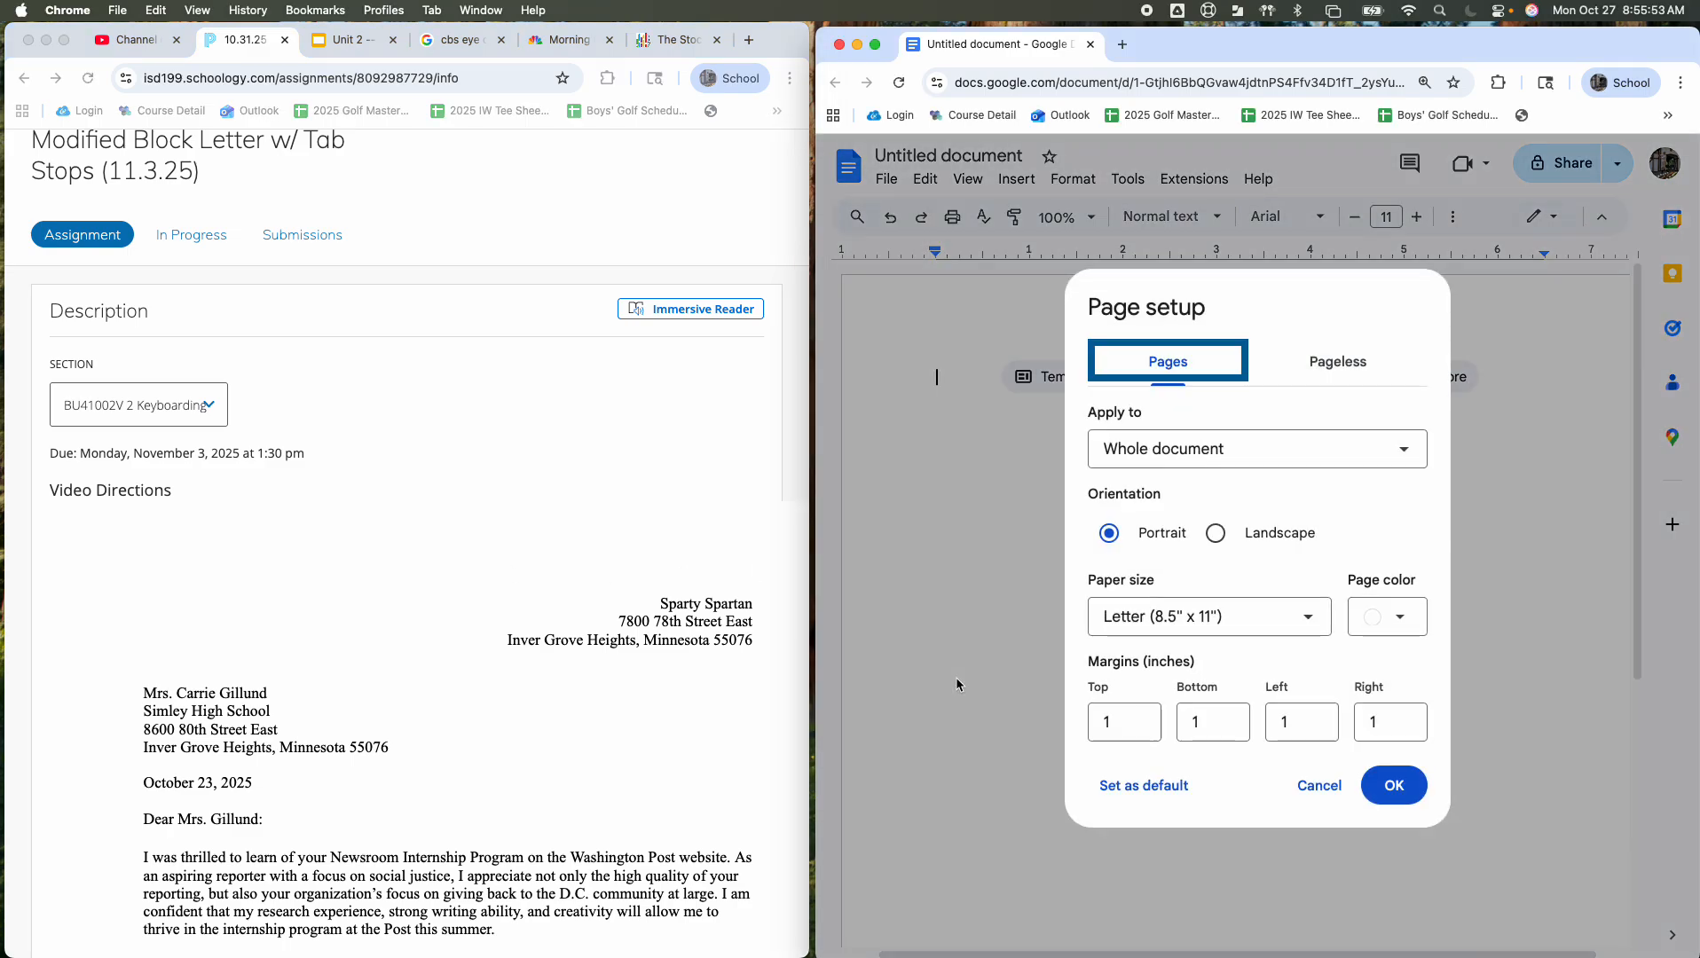
pyautogui.click(1119, 726)
pyautogui.click(1211, 723)
pyautogui.click(1280, 728)
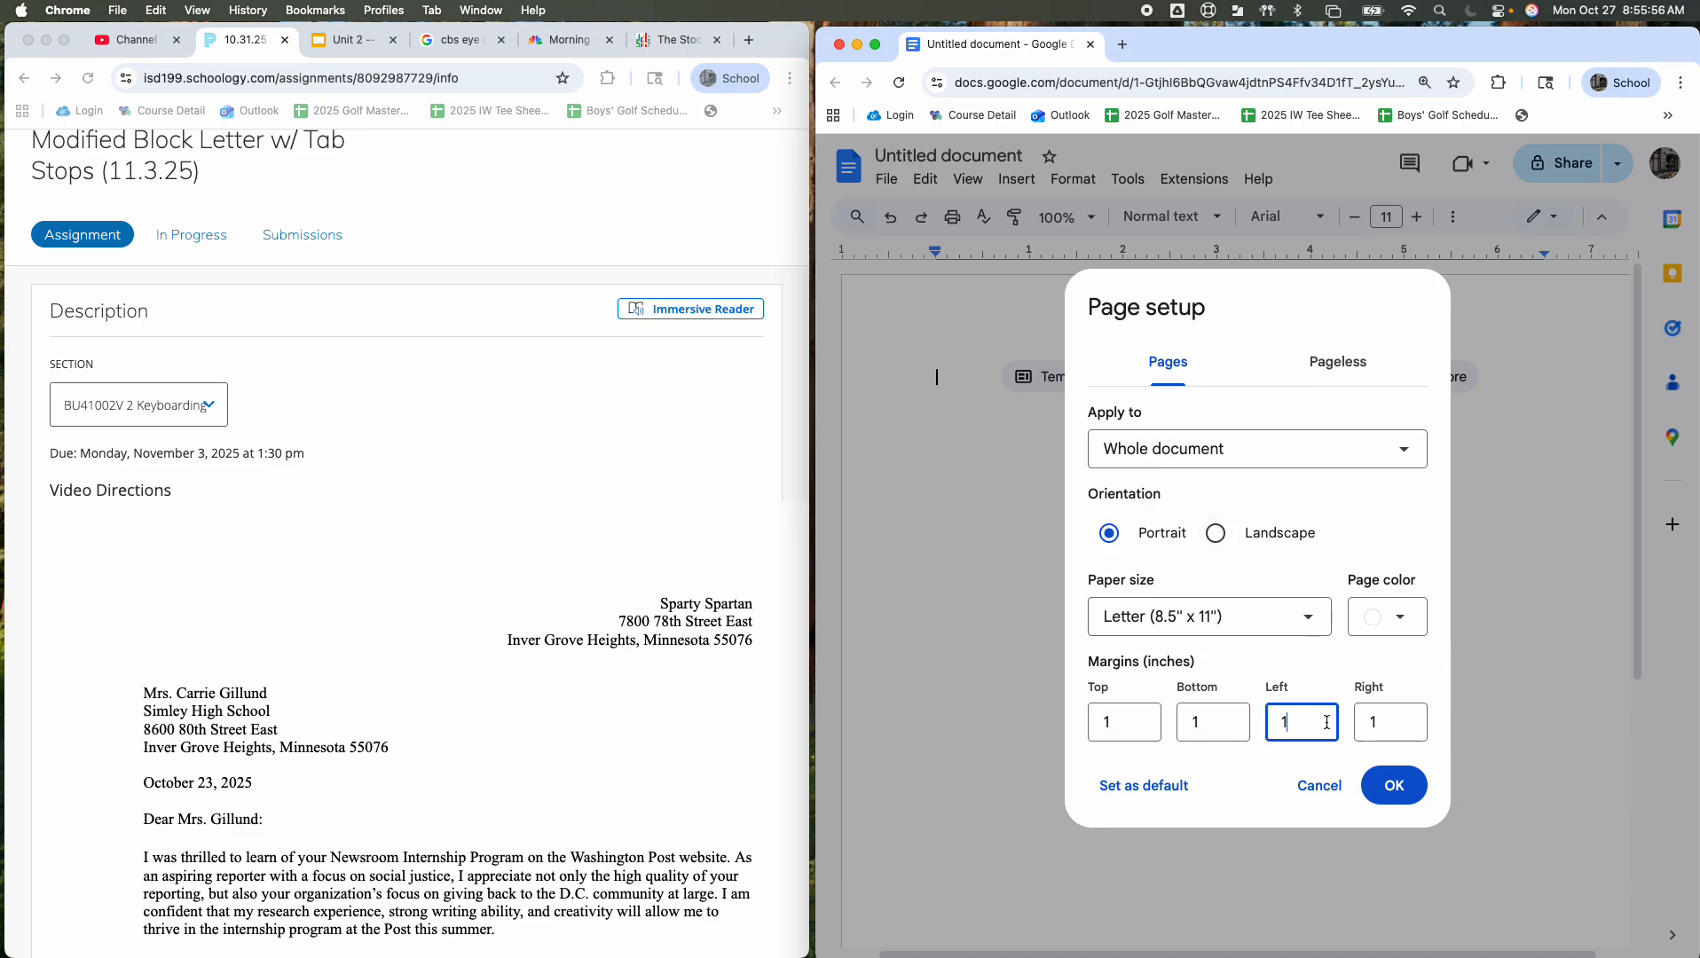
pyautogui.click(1384, 723)
pyautogui.click(1394, 785)
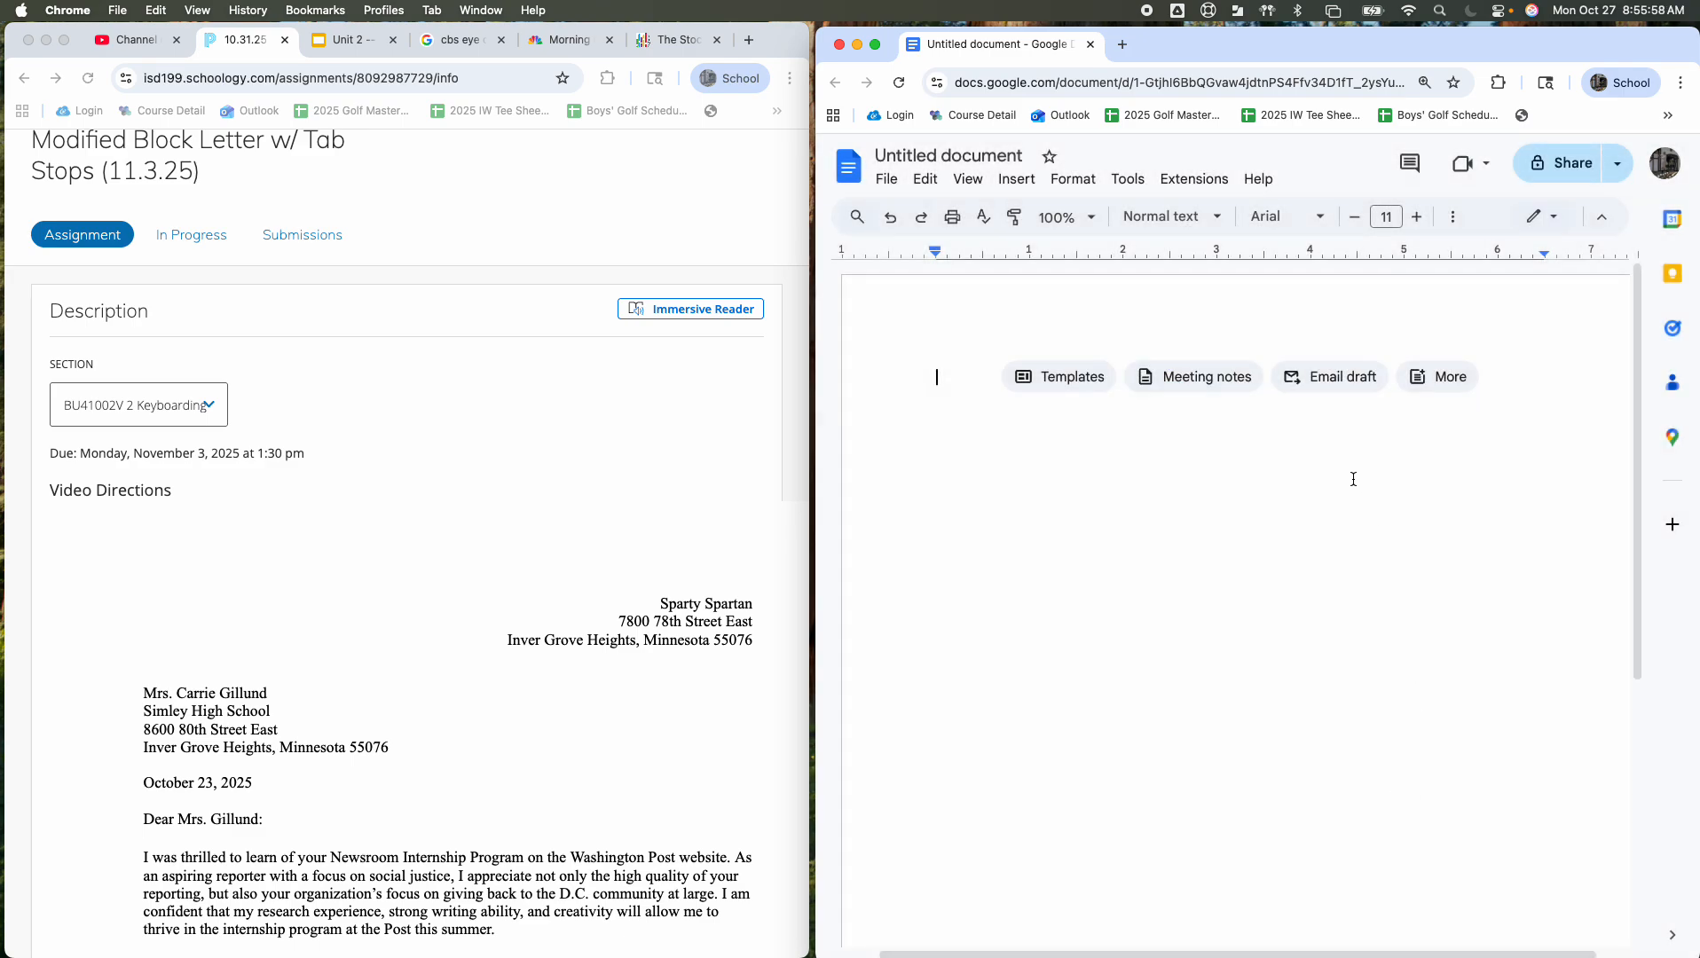
# Step: Set the font to Times New Roman, 12 pt, with single line spacing
pyautogui.click(1286, 217)
pyautogui.click(1335, 334)
pyautogui.click(1387, 218)
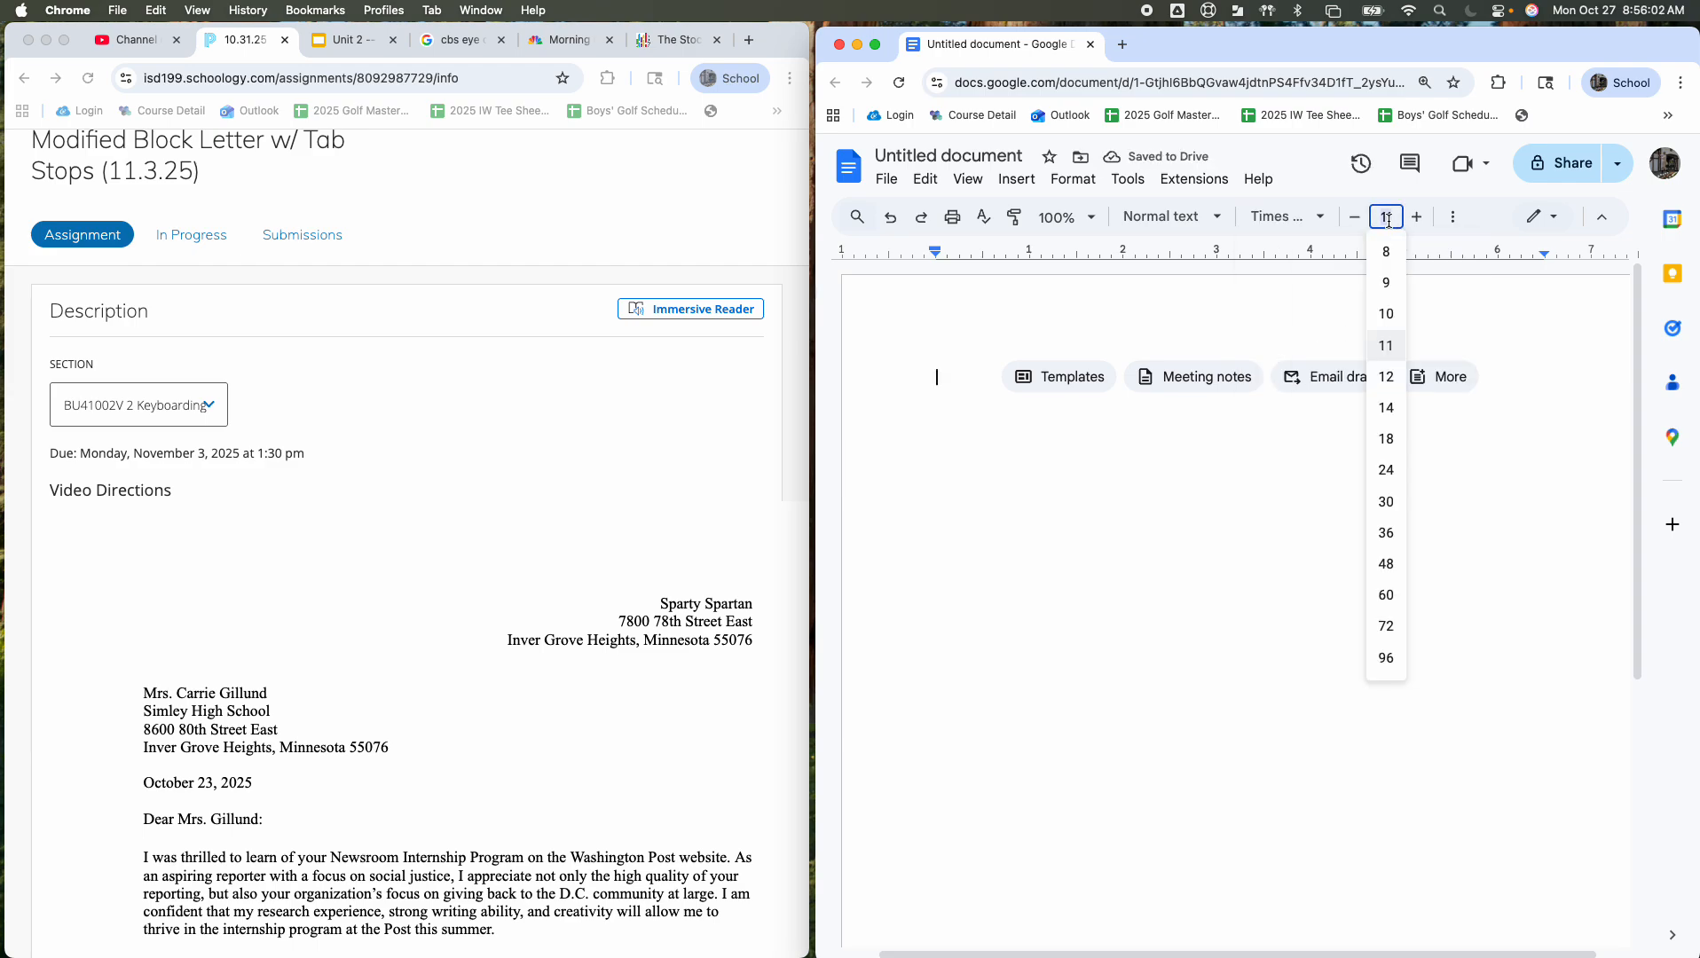
pyautogui.write('12')
pyautogui.press('Return')
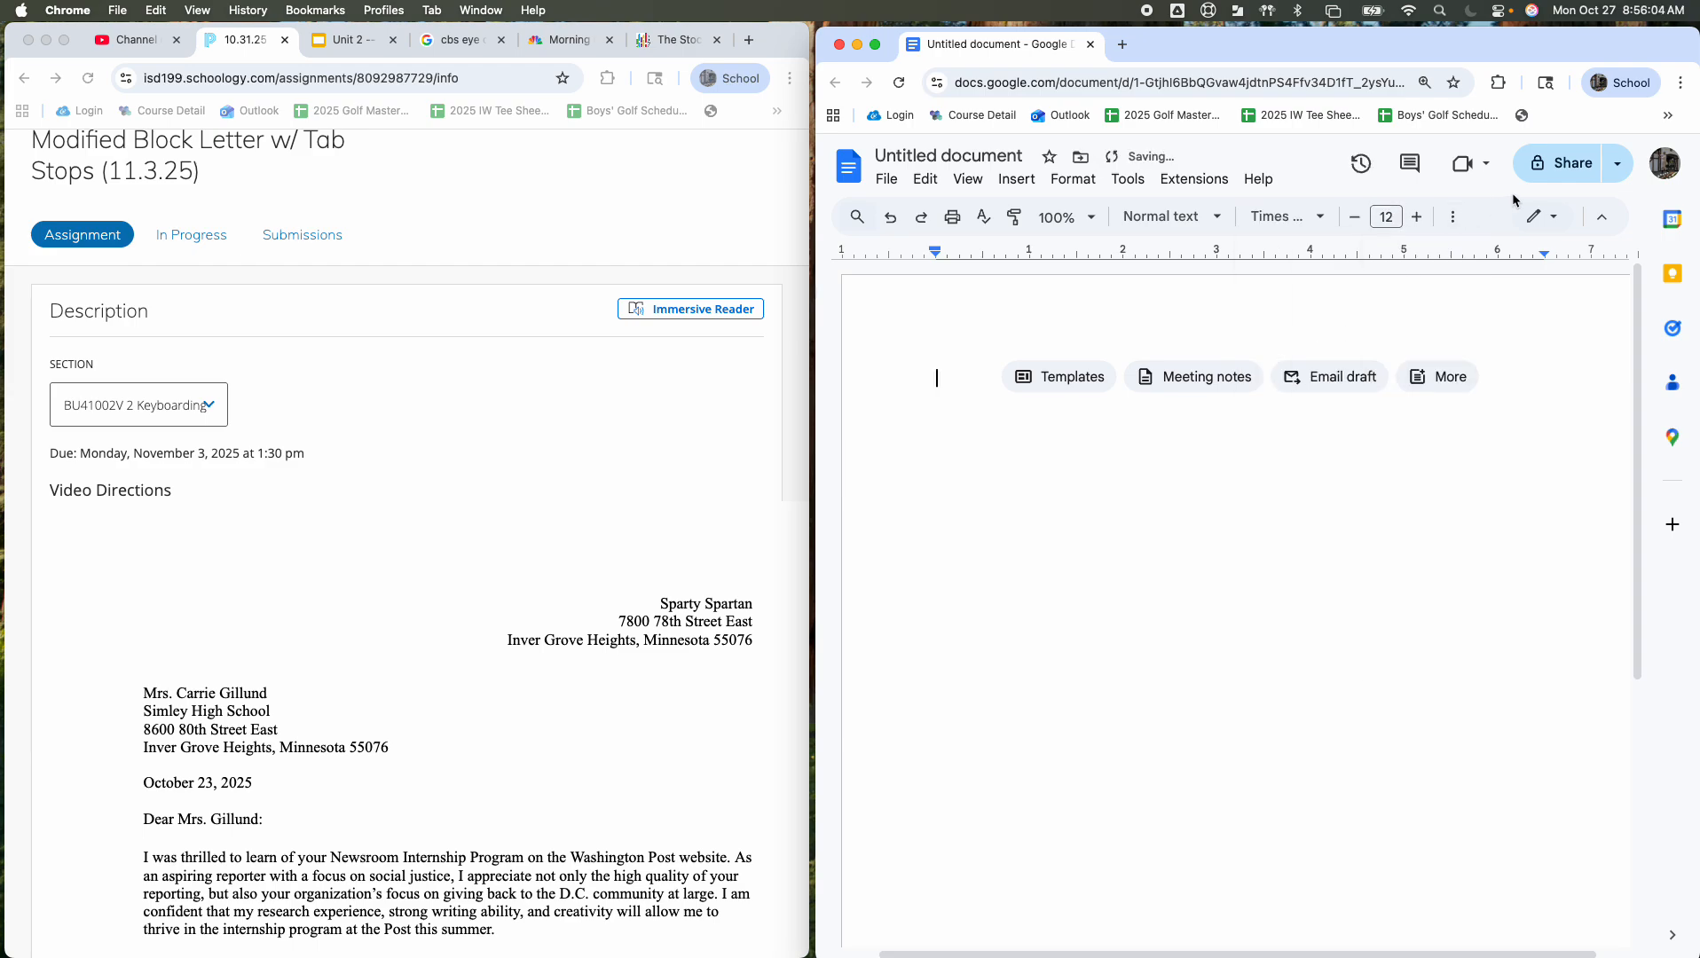
pyautogui.click(1453, 218)
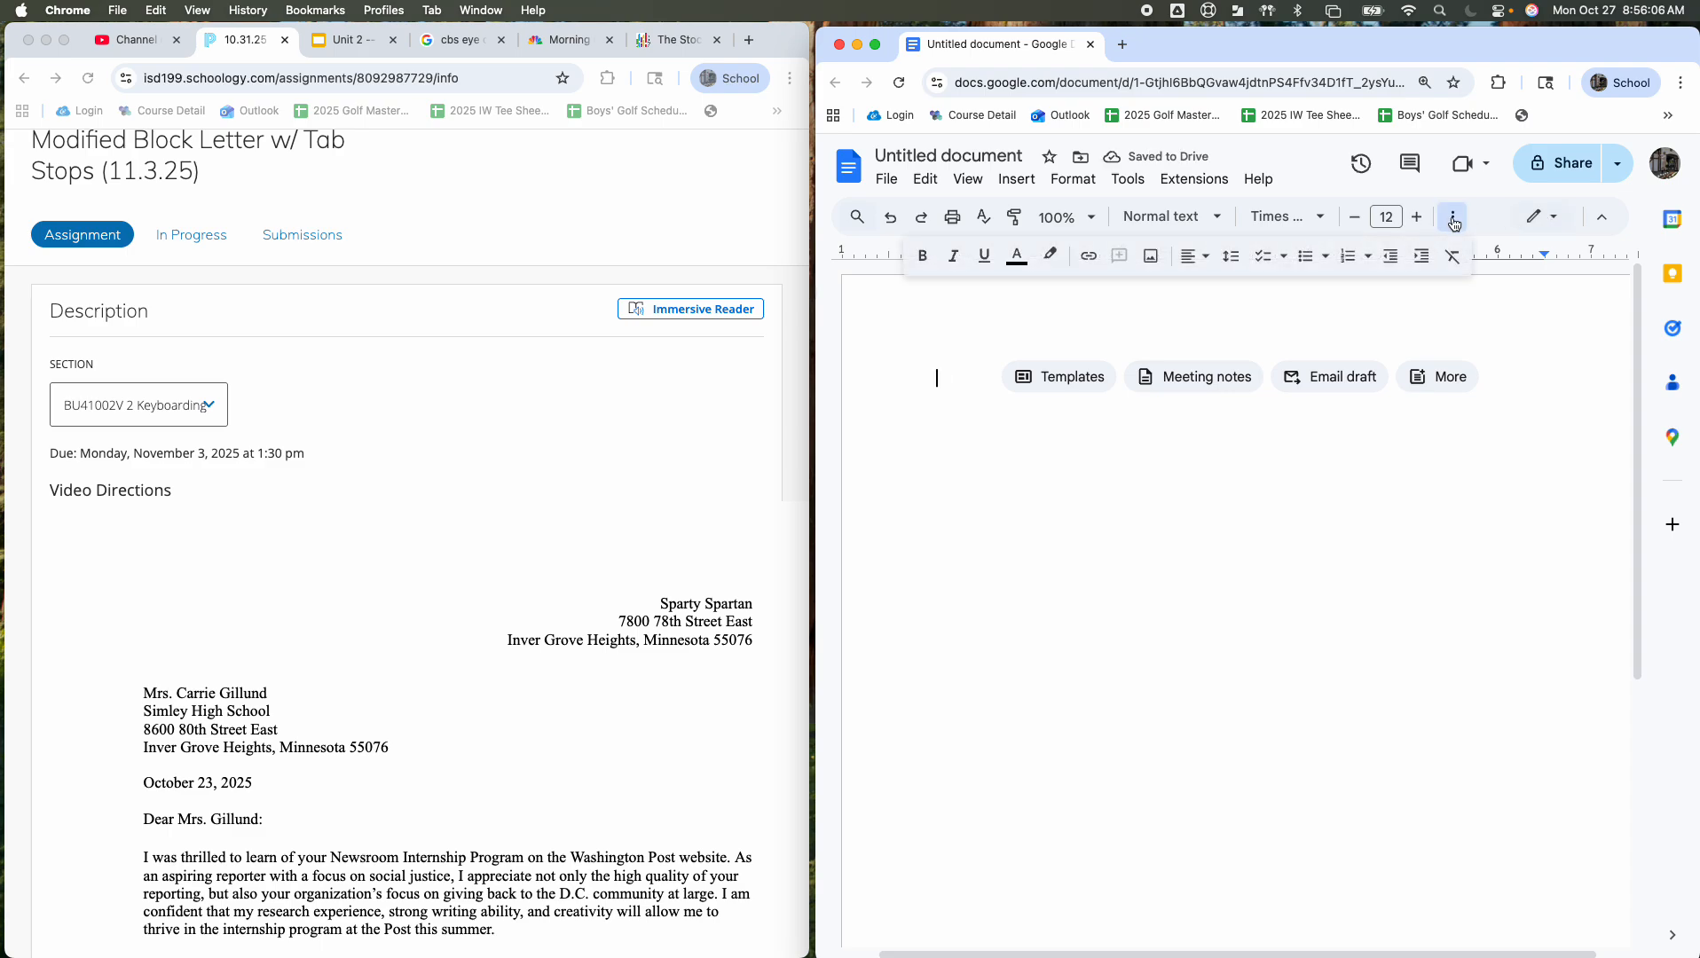
pyautogui.click(1240, 264)
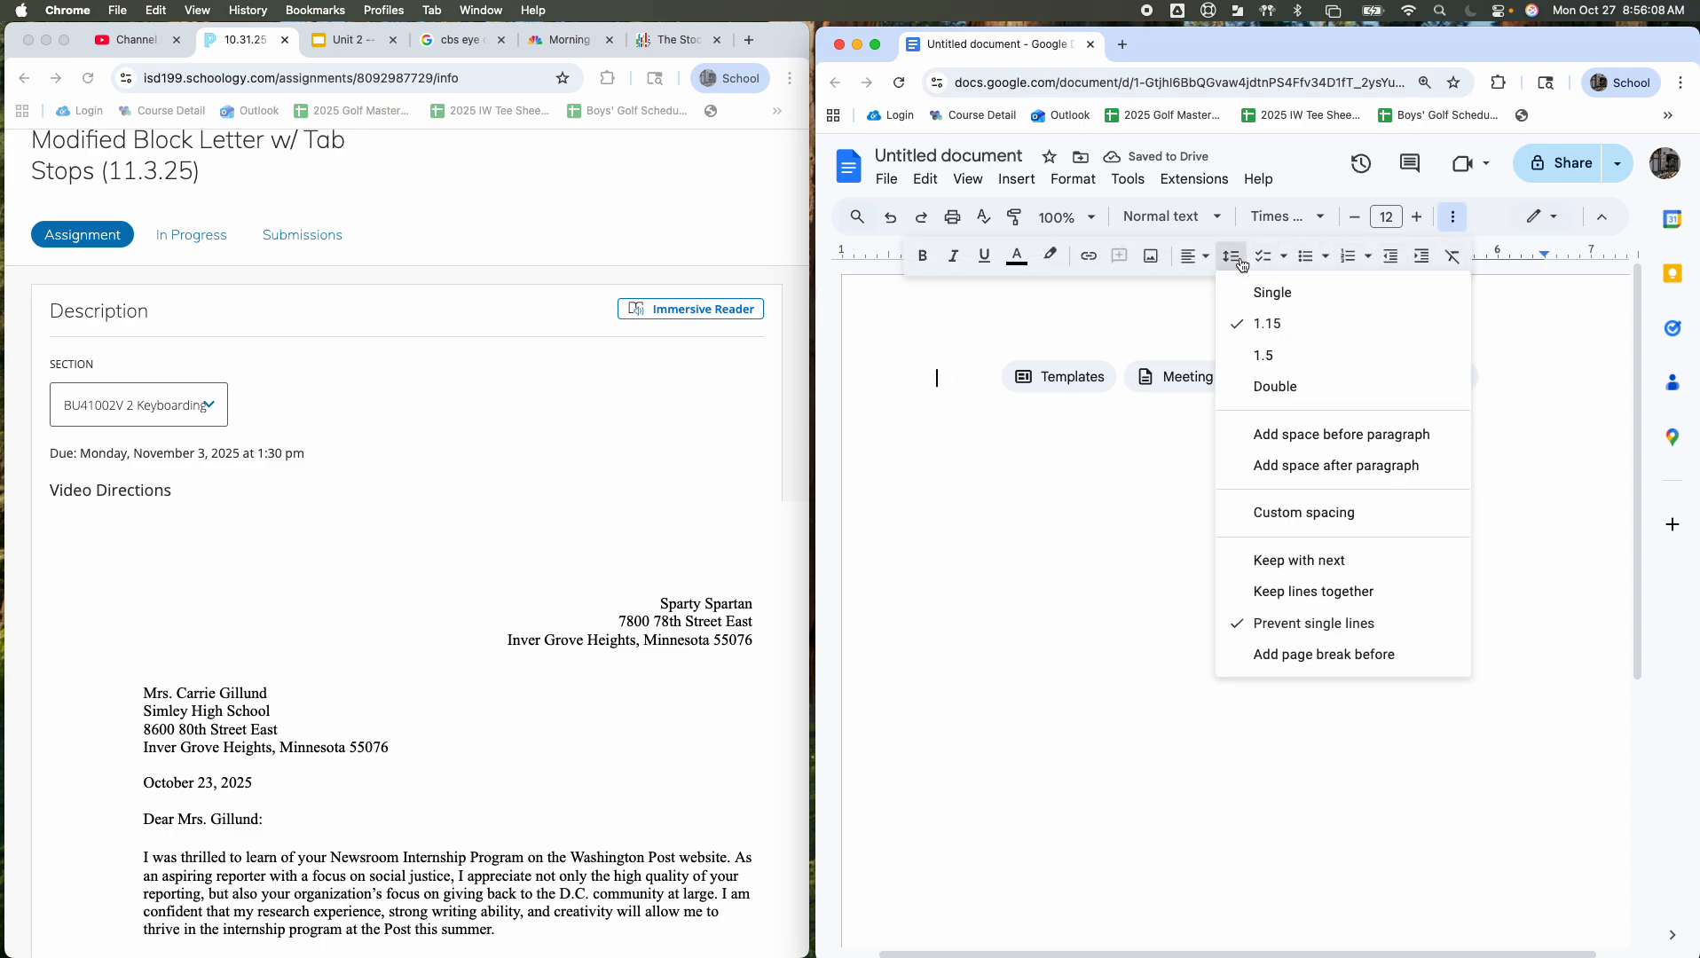
pyautogui.click(1302, 294)
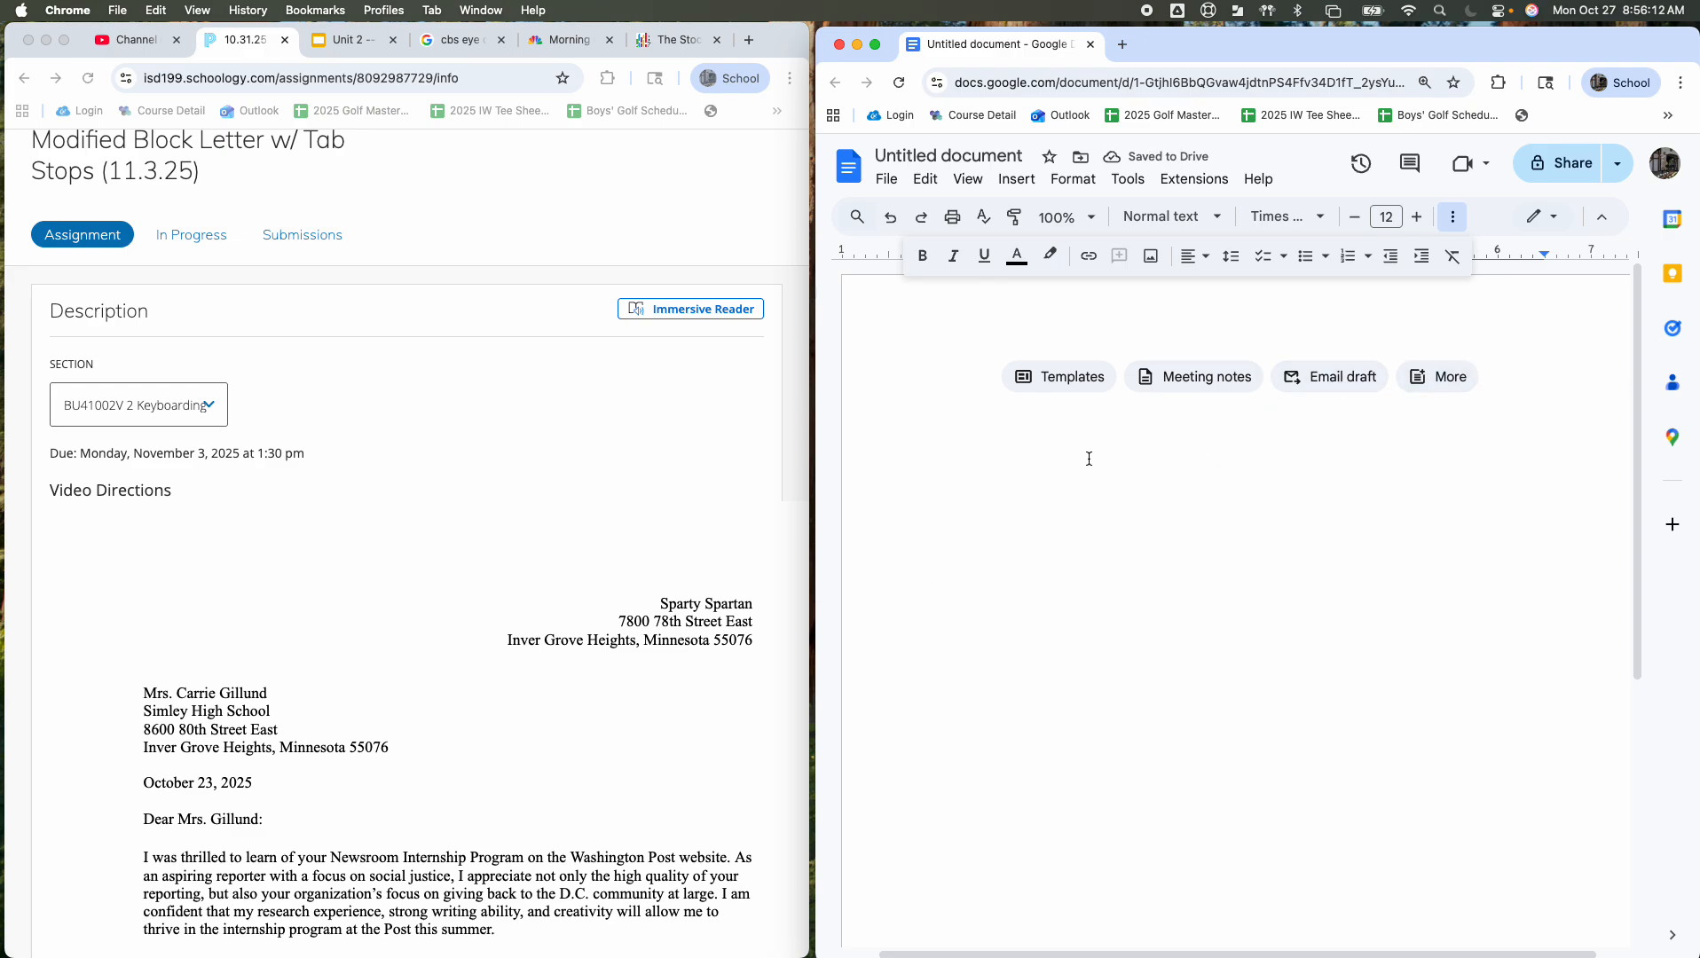
pyautogui.scroll(-5, 561, 605)
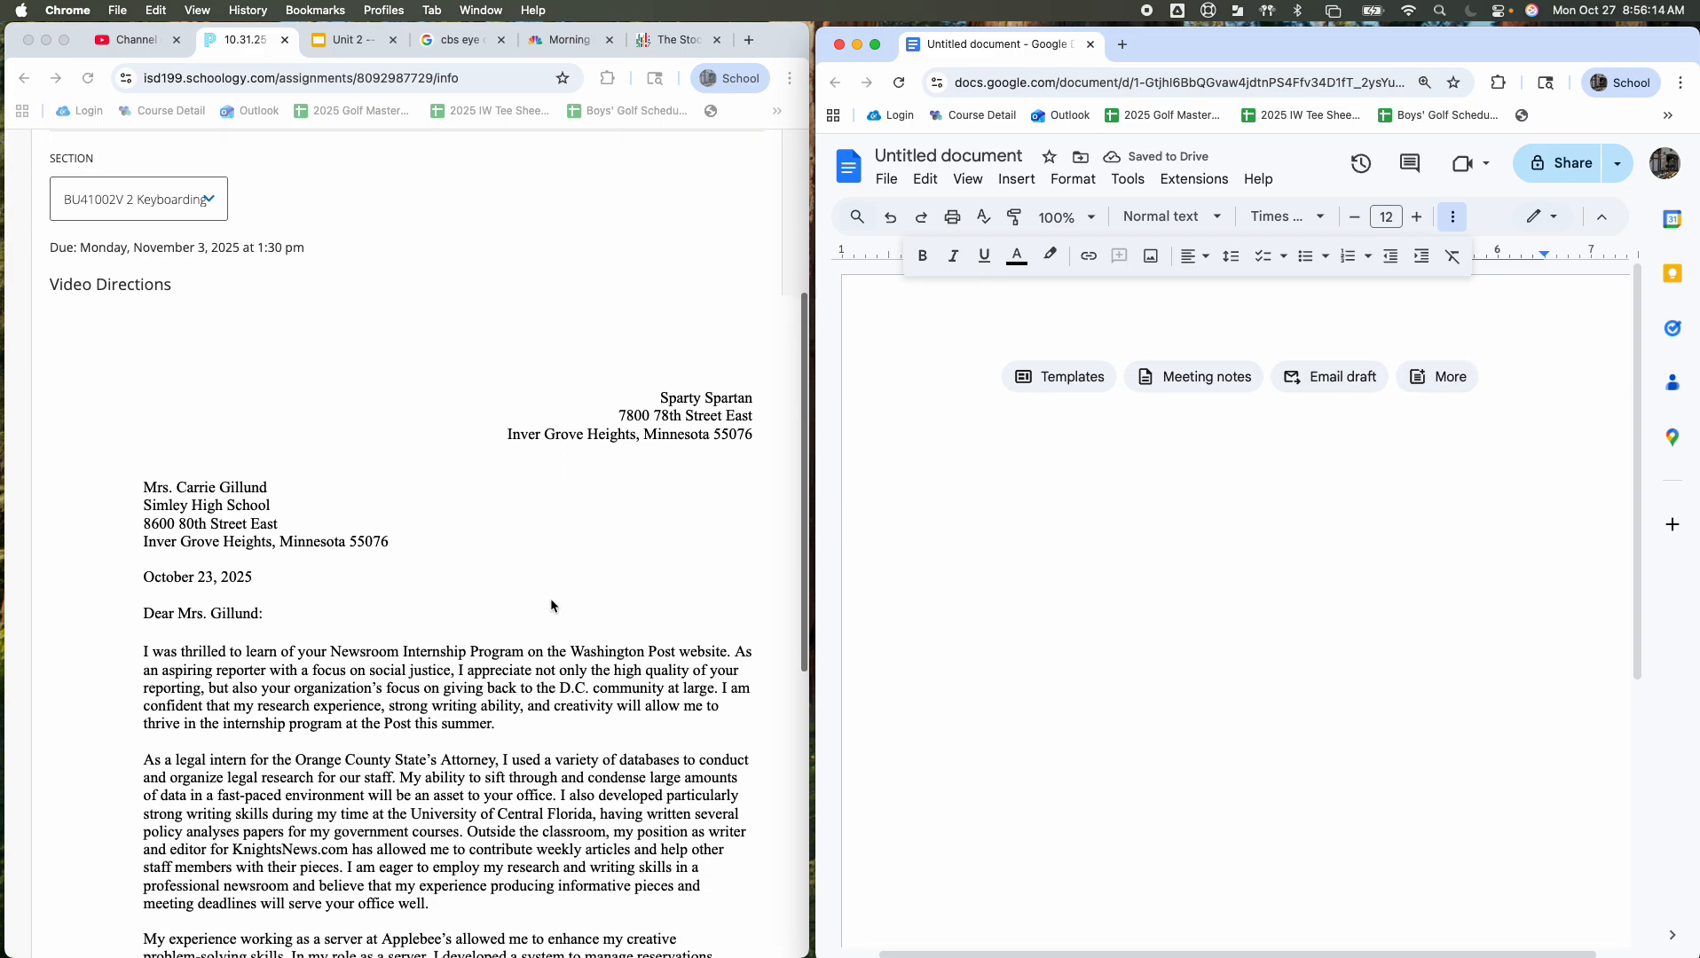
# Step: Type the sender's name on the first line at the left margin
pyautogui.scroll(1, 552, 605)
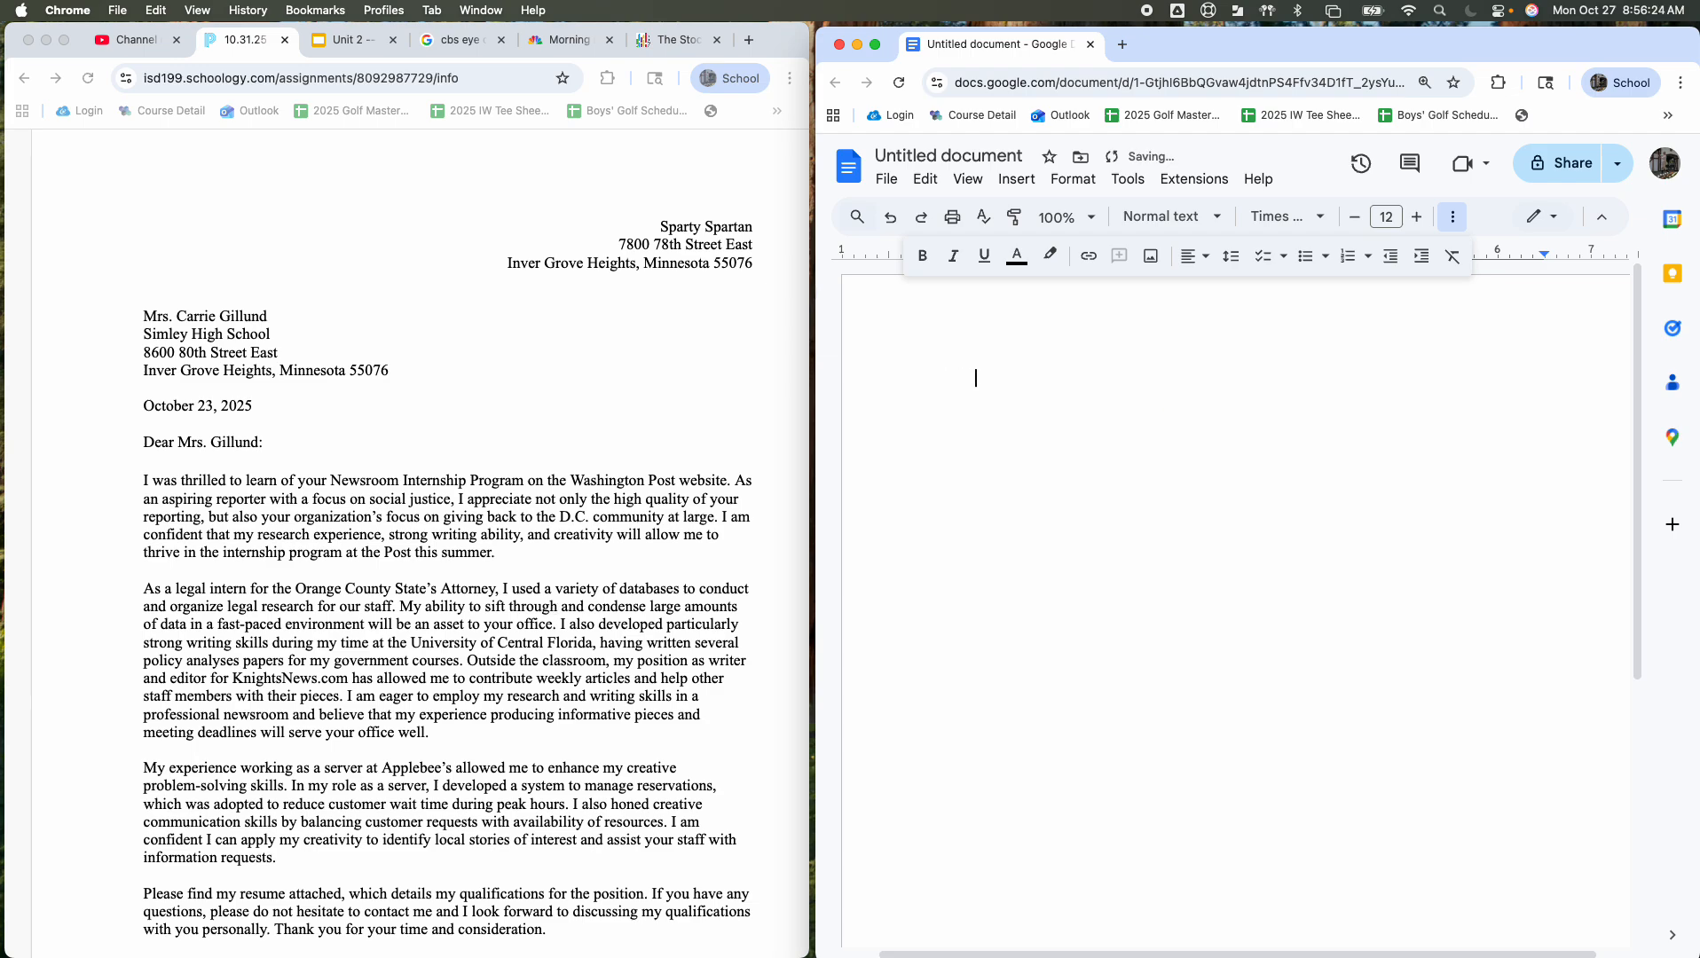
pyautogui.press('BackSpace')
pyautogui.press('BackSpace')
pyautogui.press('BackSpace')
pyautogui.press('BackSpace')
pyautogui.write('Spartan Spartan')
pyautogui.press('Tab')
pyautogui.press('Tab')
pyautogui.press('Tab')
pyautogui.press('Tab')
pyautogui.press('Tab')
pyautogui.press('Tab')
pyautogui.press('Tab')
pyautogui.press('BackSpace')
pyautogui.press('BackSpace')
pyautogui.press('BackSpace')
pyautogui.press('BackSpace')
pyautogui.press('BackSpace')
pyautogui.press('BackSpace')
pyautogui.press('BackSpace')
pyautogui.press('Tab')
pyautogui.press('Tab')
pyautogui.press('Tab')
pyautogui.press('Tab')
pyautogui.press('BackSpace')
pyautogui.press('BackSpace')
pyautogui.press('BackSpace')
pyautogui.press('BackSpace')
pyautogui.press('BackSpace')
pyautogui.press('BackSpace')
pyautogui.press('BackSpace')
pyautogui.press('BackSpace')
pyautogui.press('BackSpace')
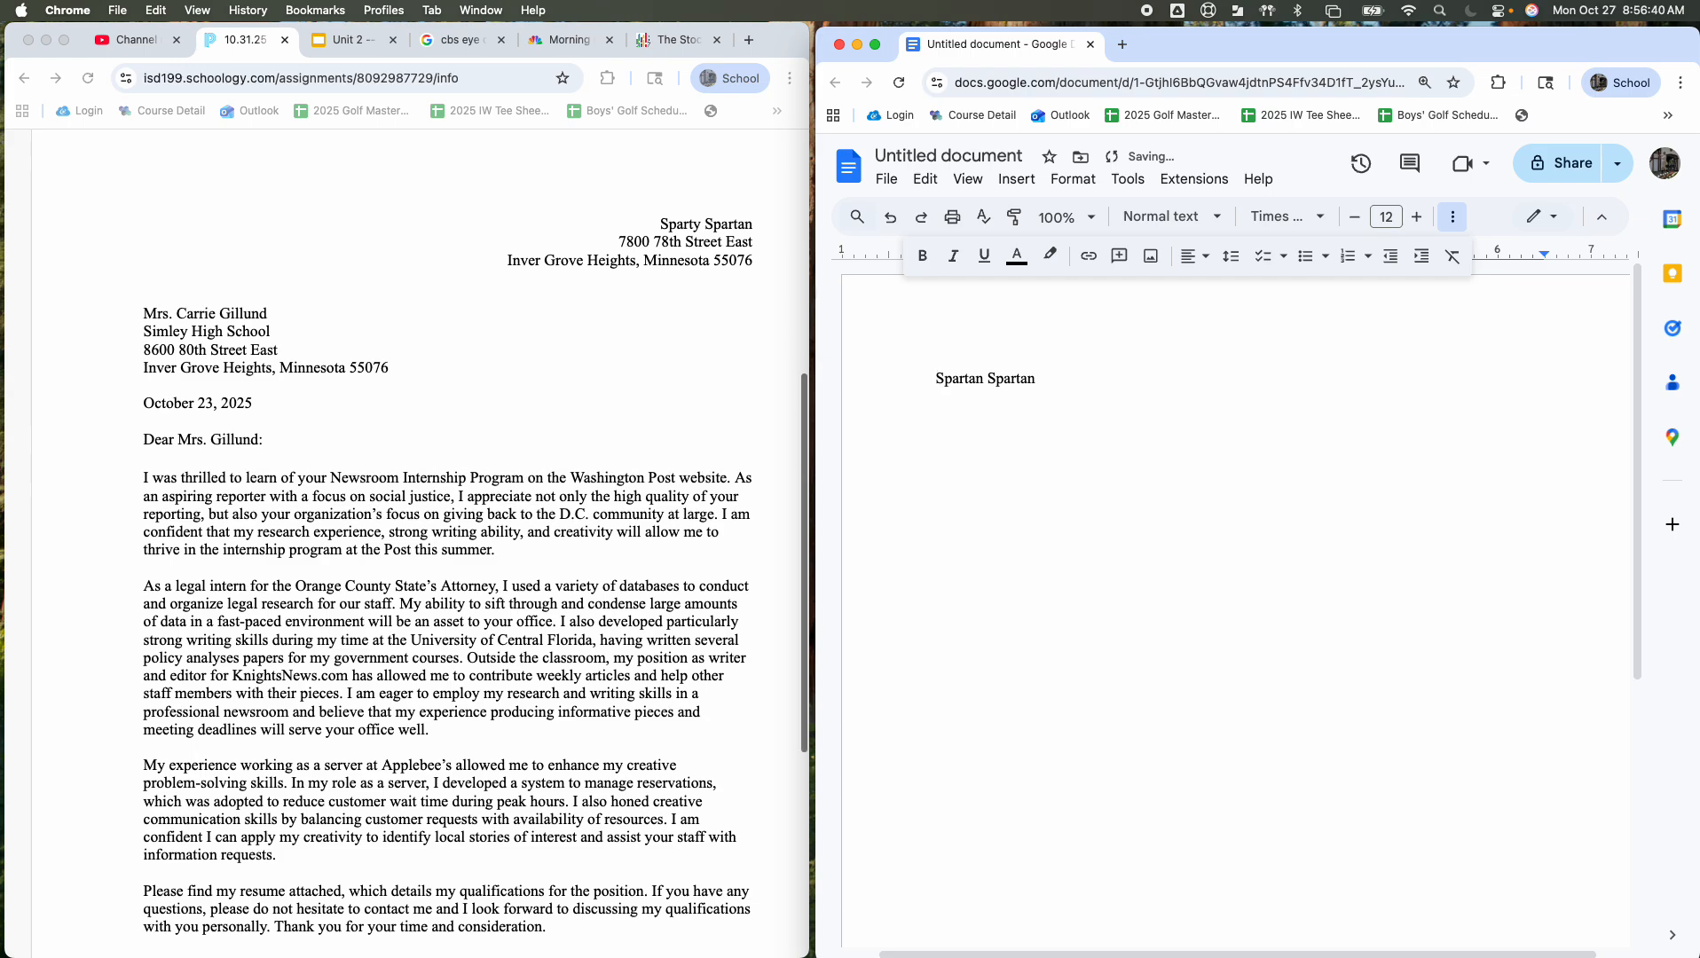
pyautogui.scroll(-5, 536, 617)
pyautogui.scroll(6, 536, 616)
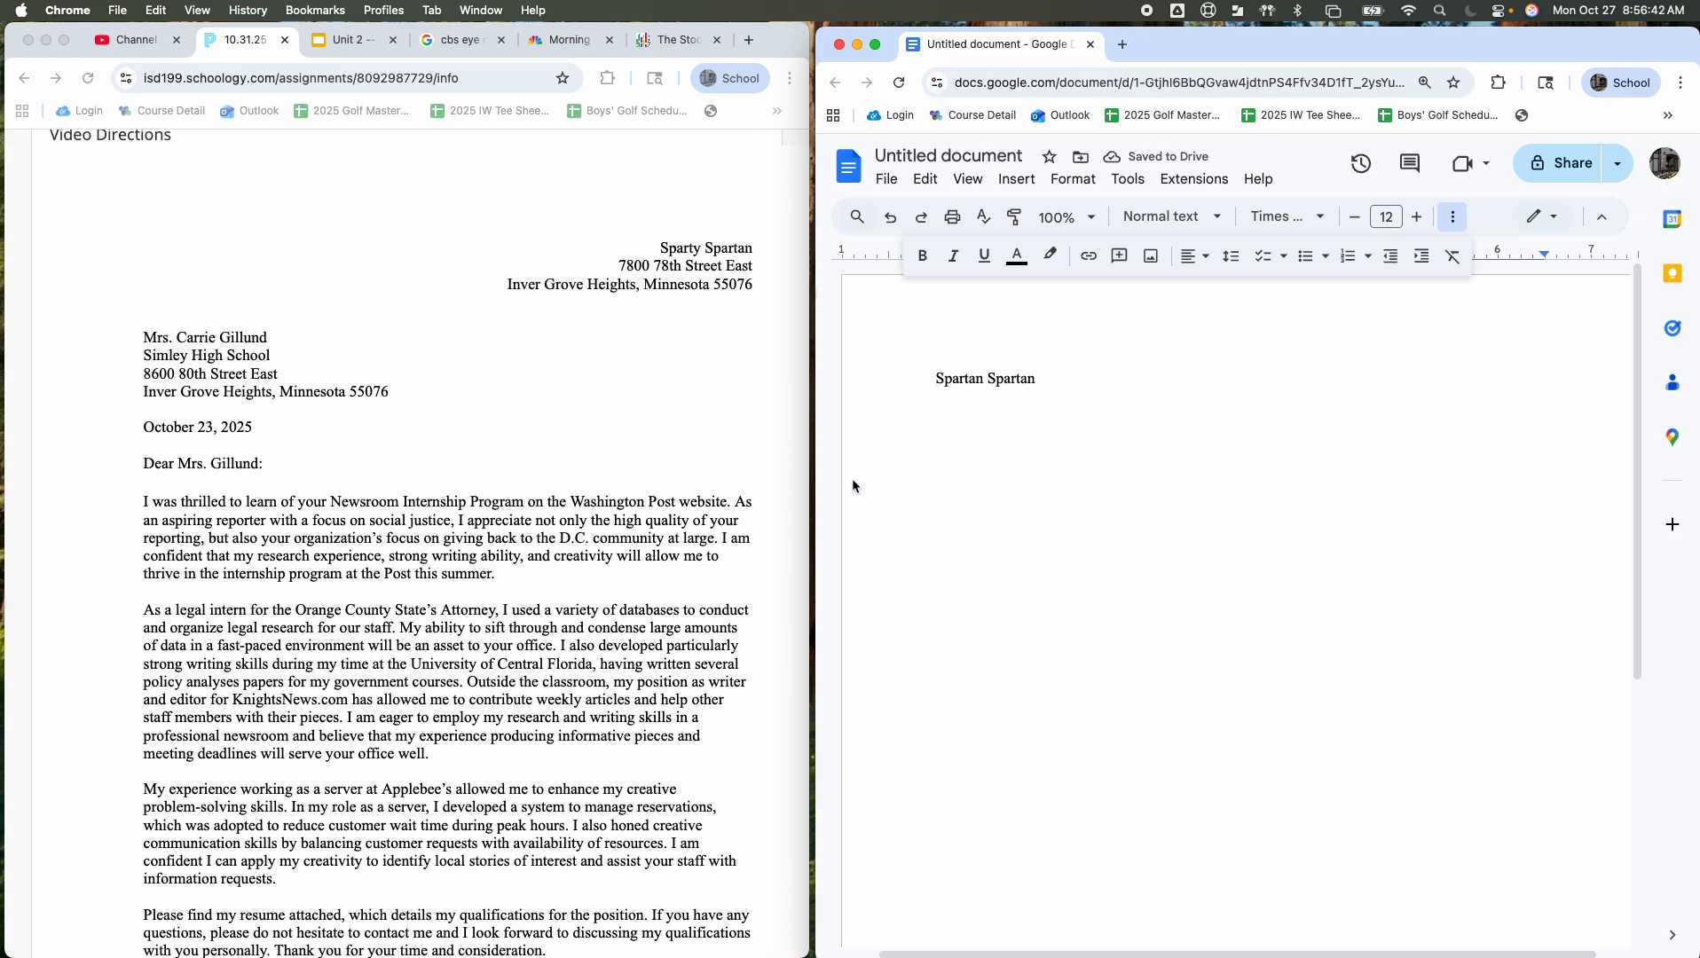
pyautogui.click(1453, 216)
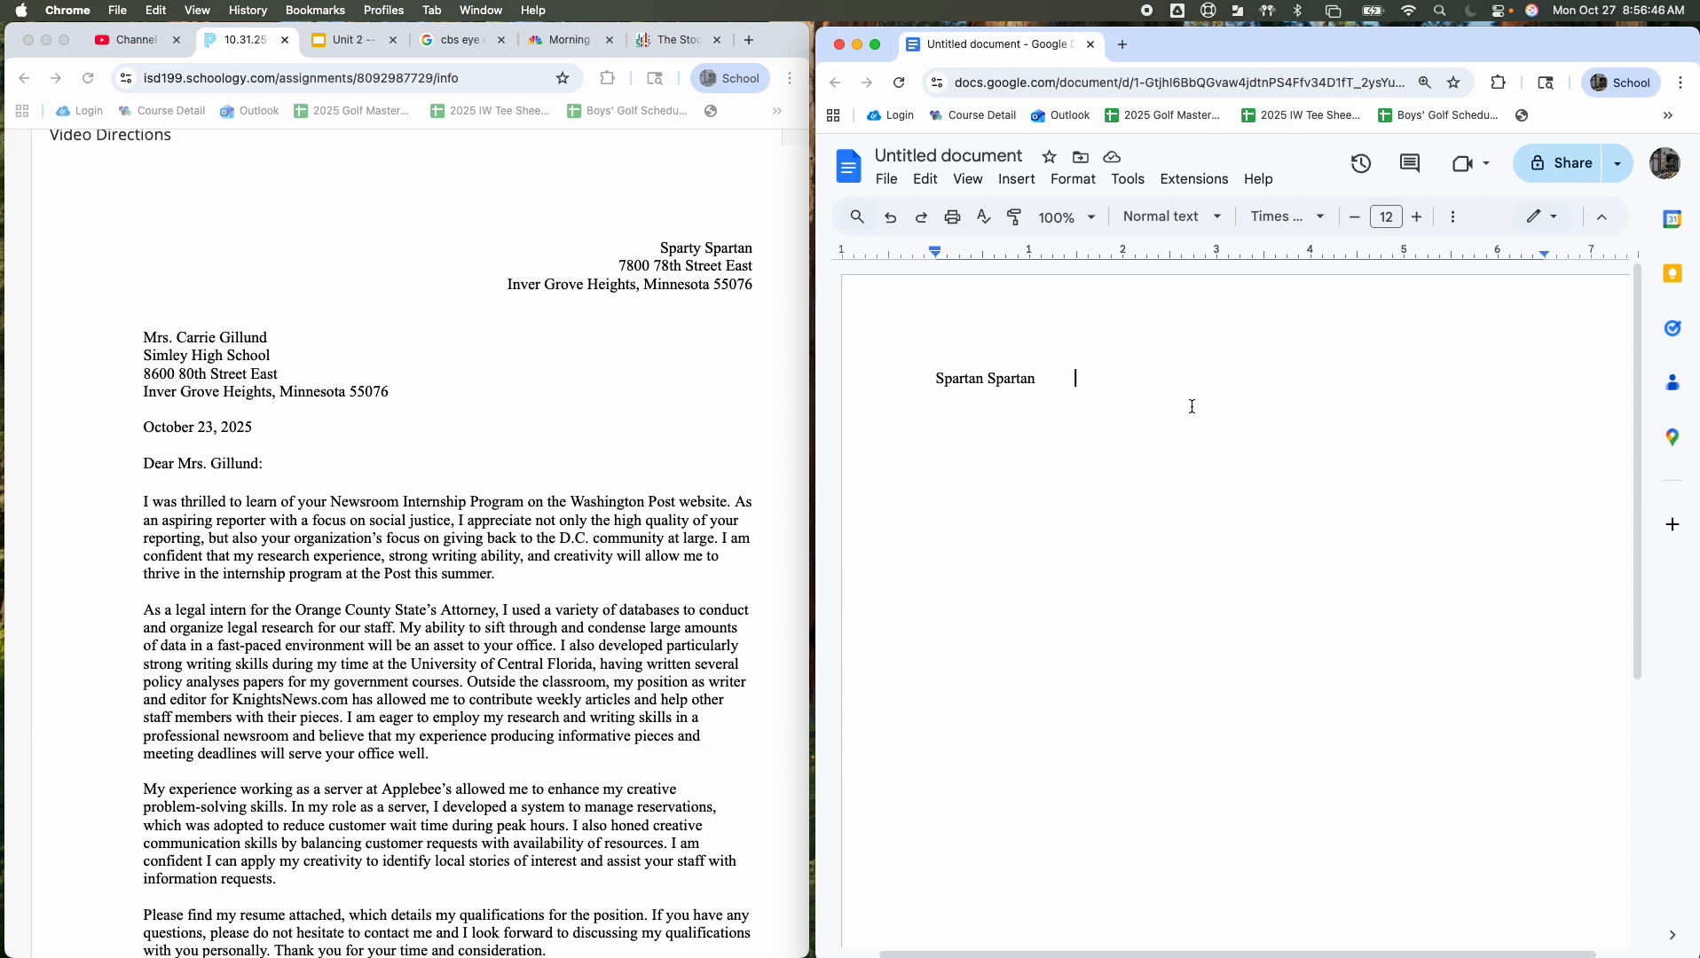
# Step: Add the street line and the city, state and ZIP line below the name
pyautogui.press('Return')
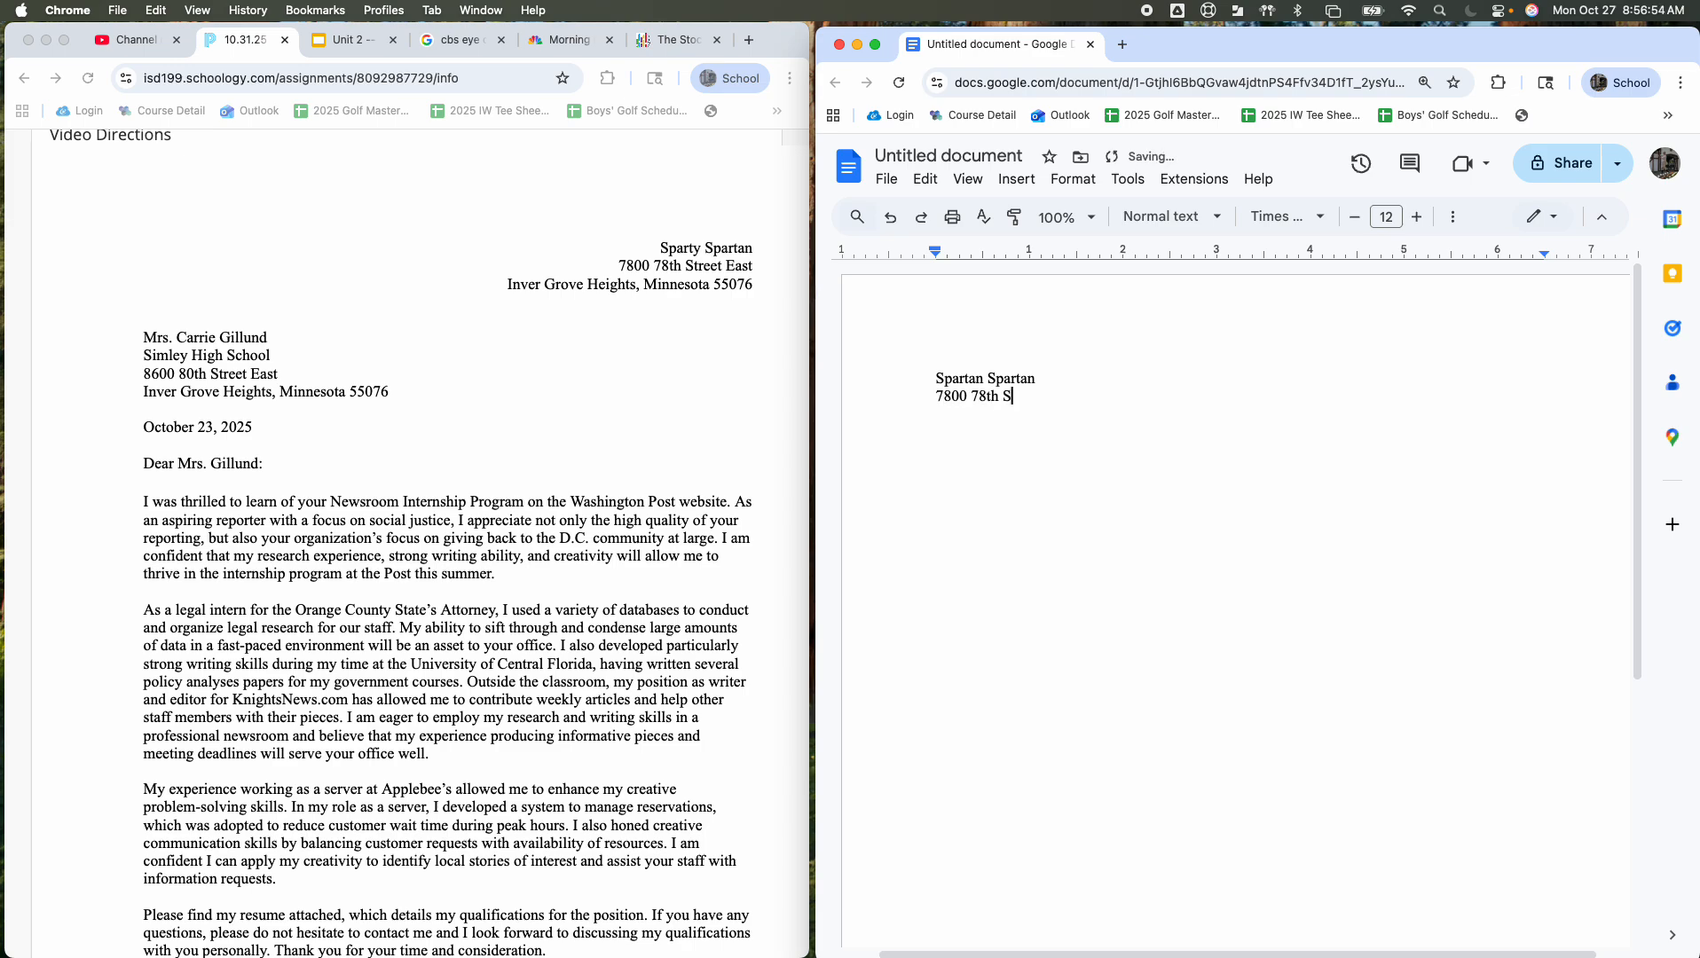
pyautogui.press('Return')
pyautogui.write('Inver Grove Hei')
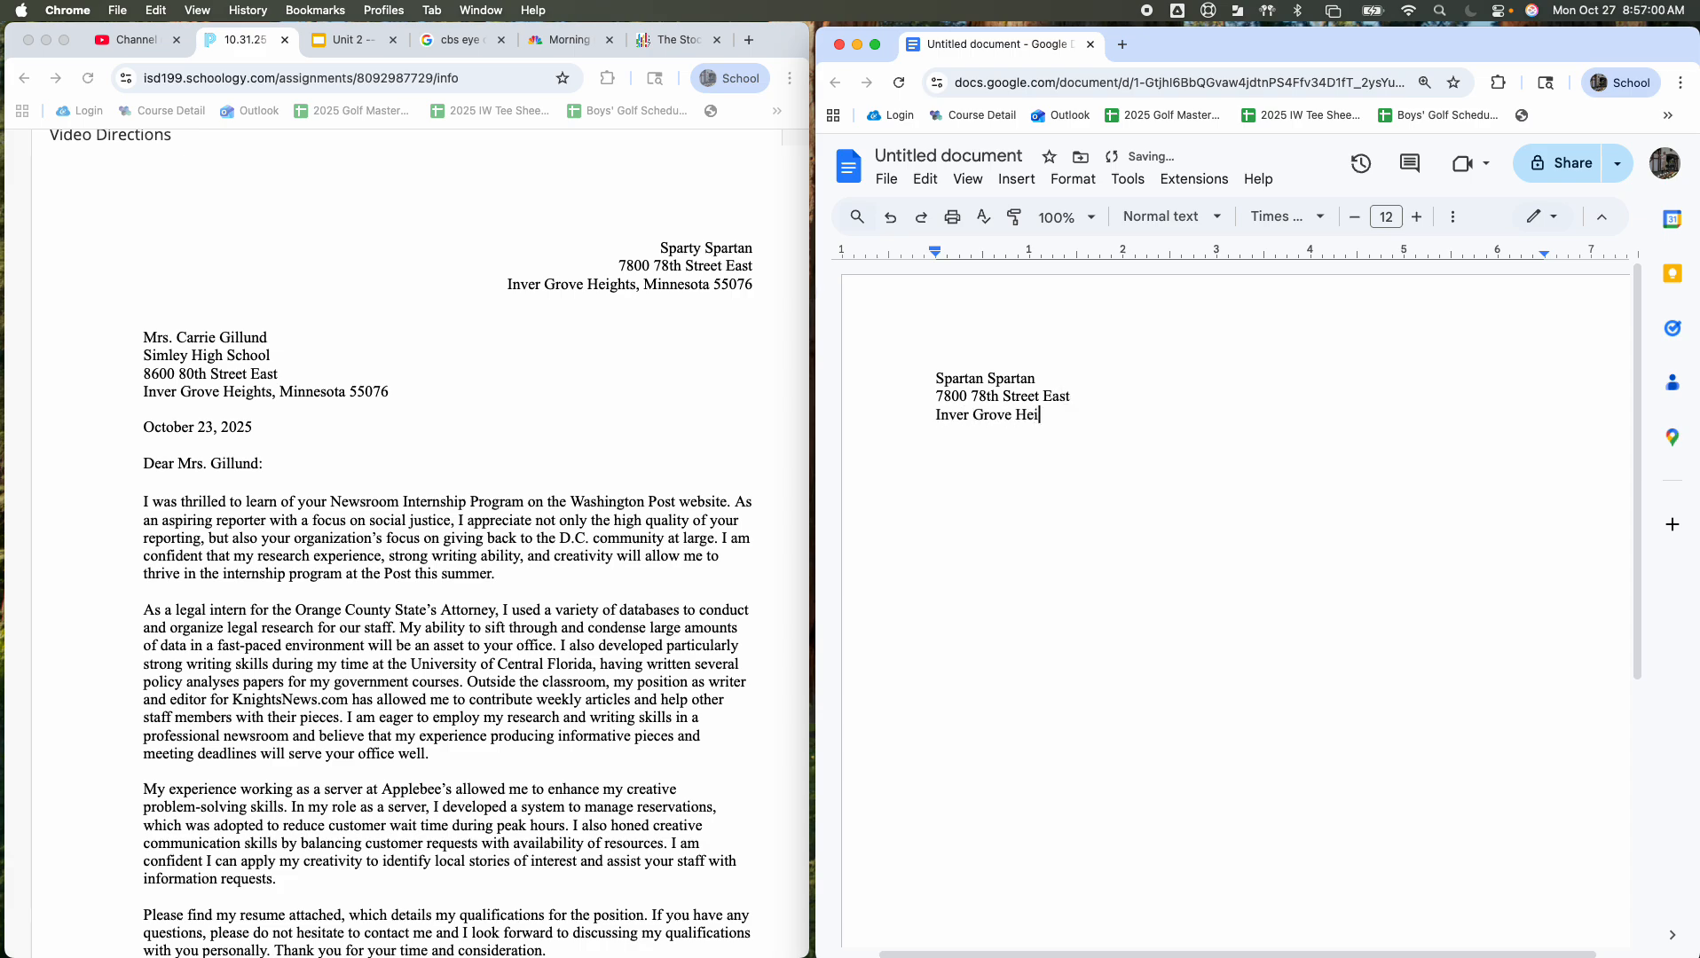
pyautogui.write('ghts, Minnesota 55076')
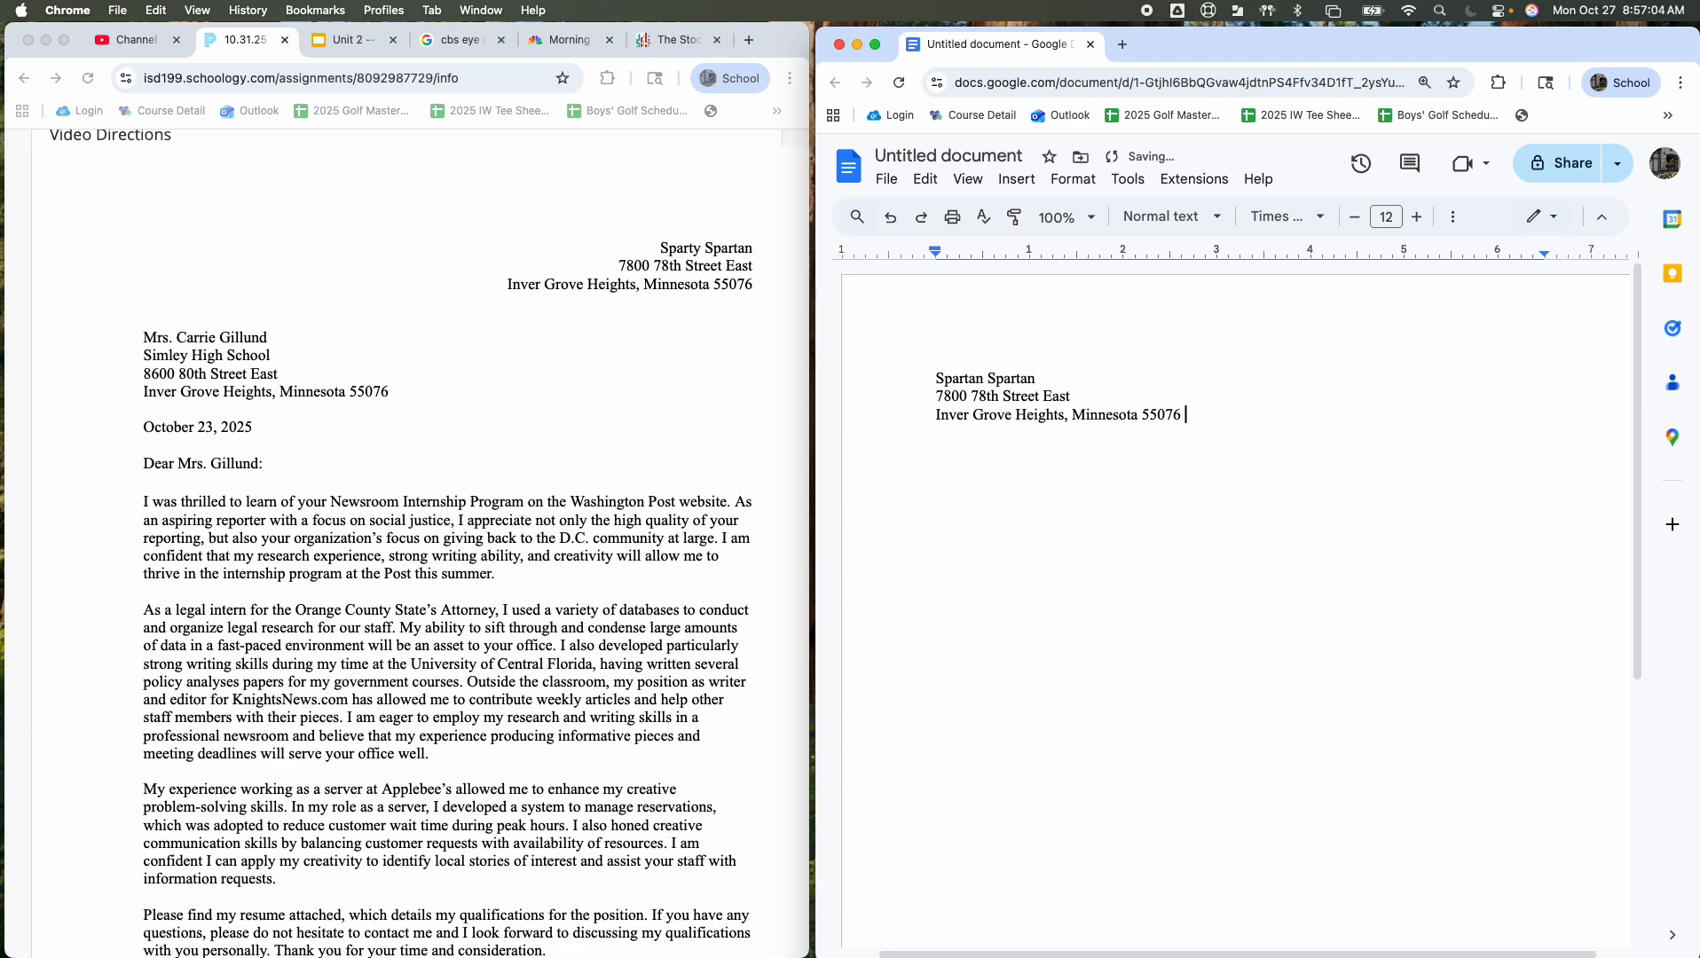
pyautogui.click(936, 378)
# Step: Confirm the ruler is shown in the View menu
pyautogui.click(970, 181)
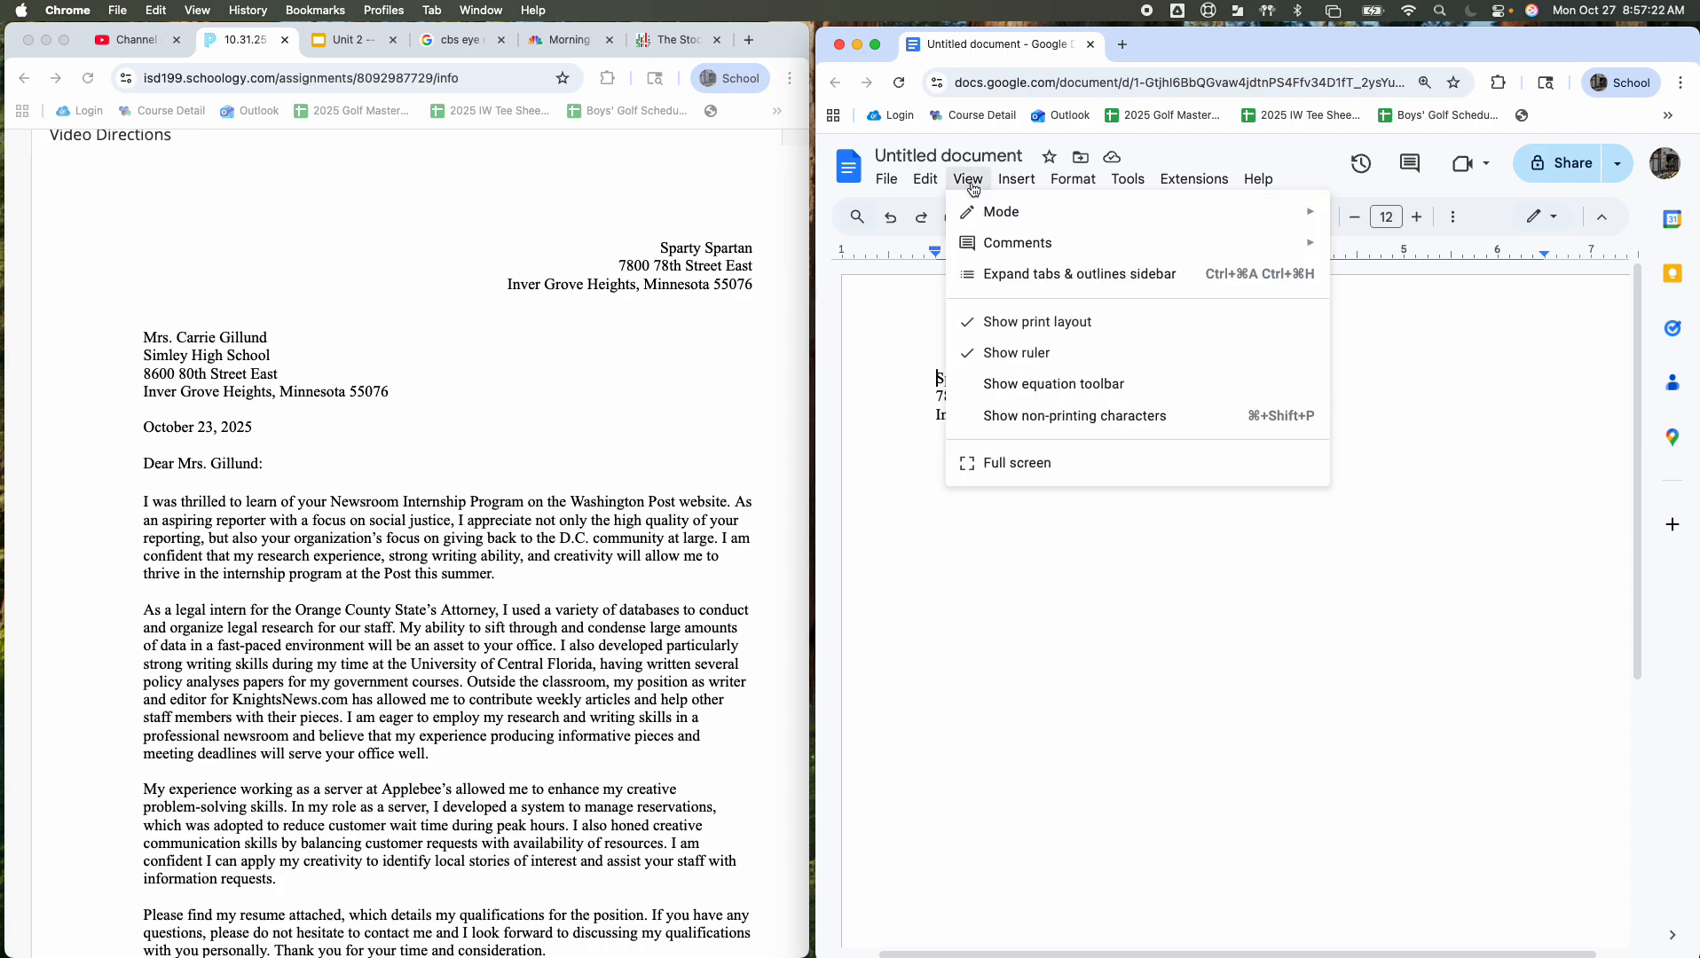
pyautogui.click(973, 186)
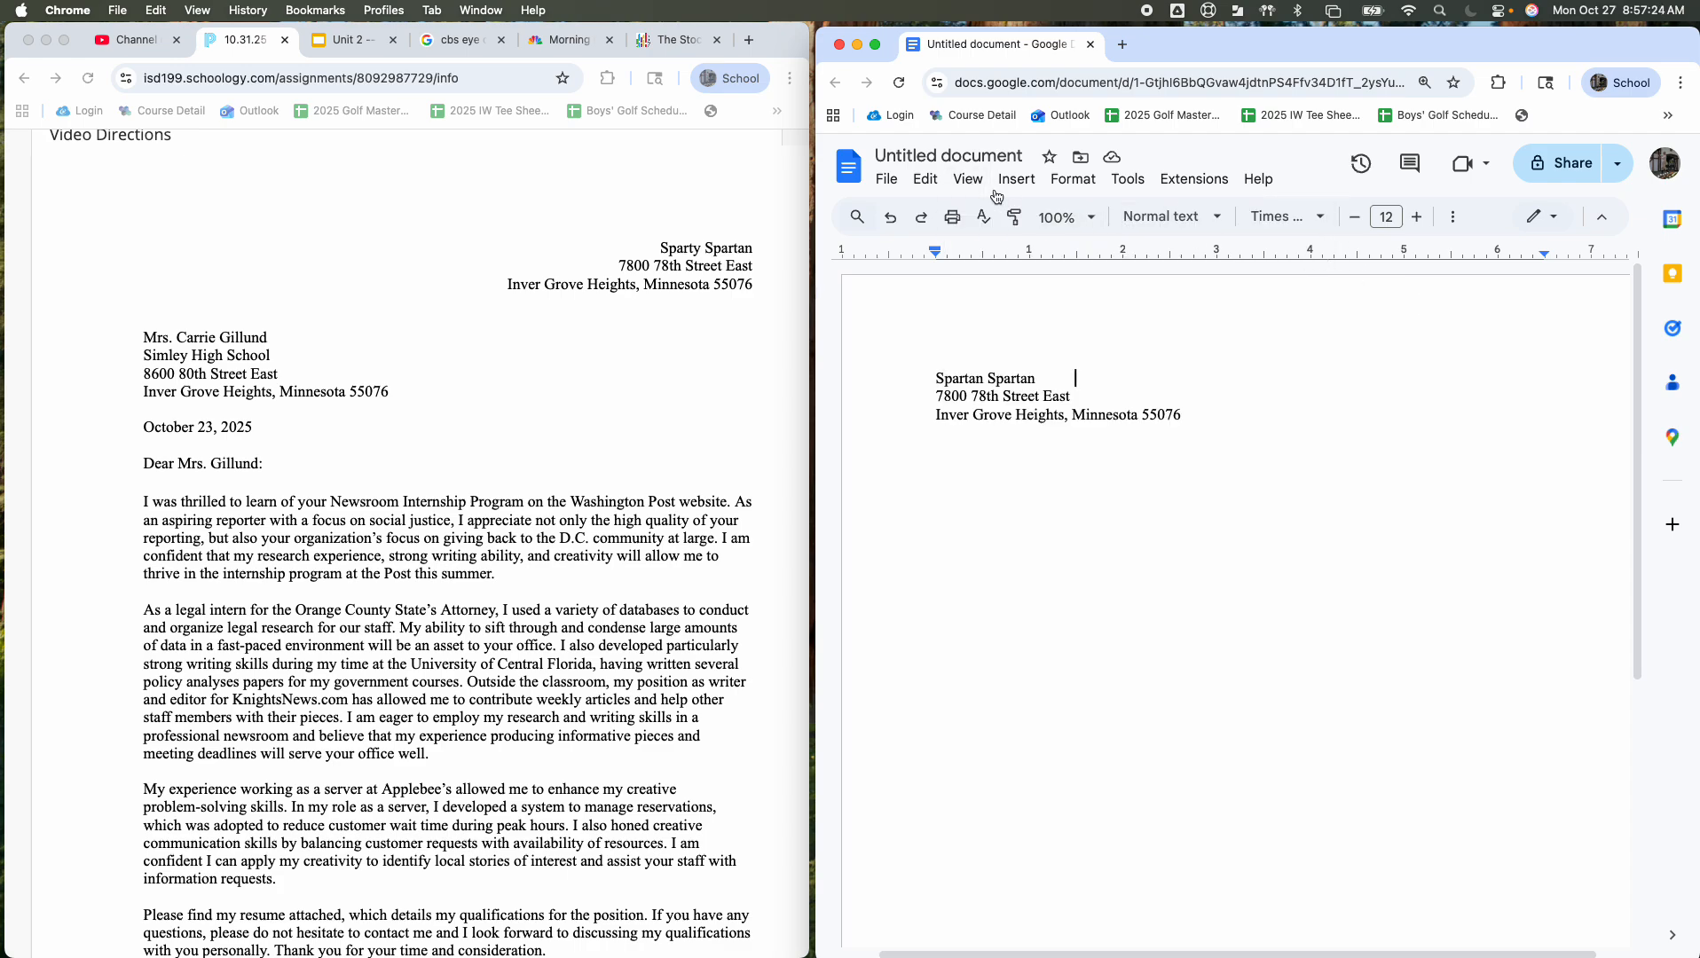
pyautogui.click(971, 181)
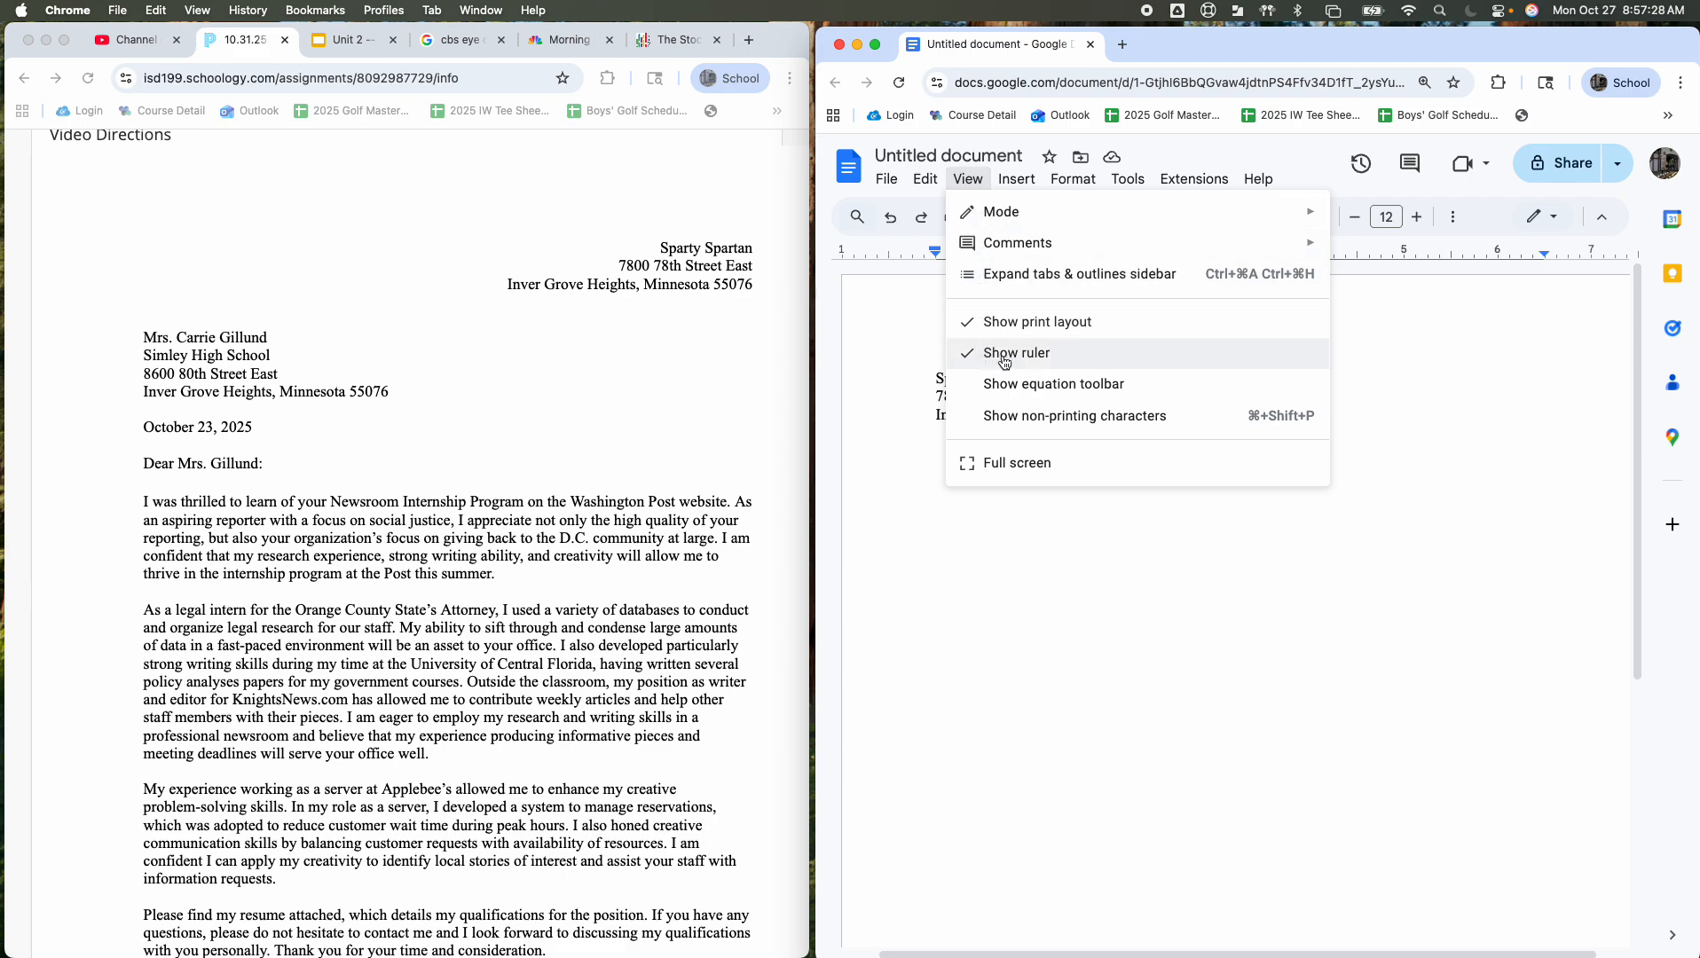
pyautogui.click(1466, 377)
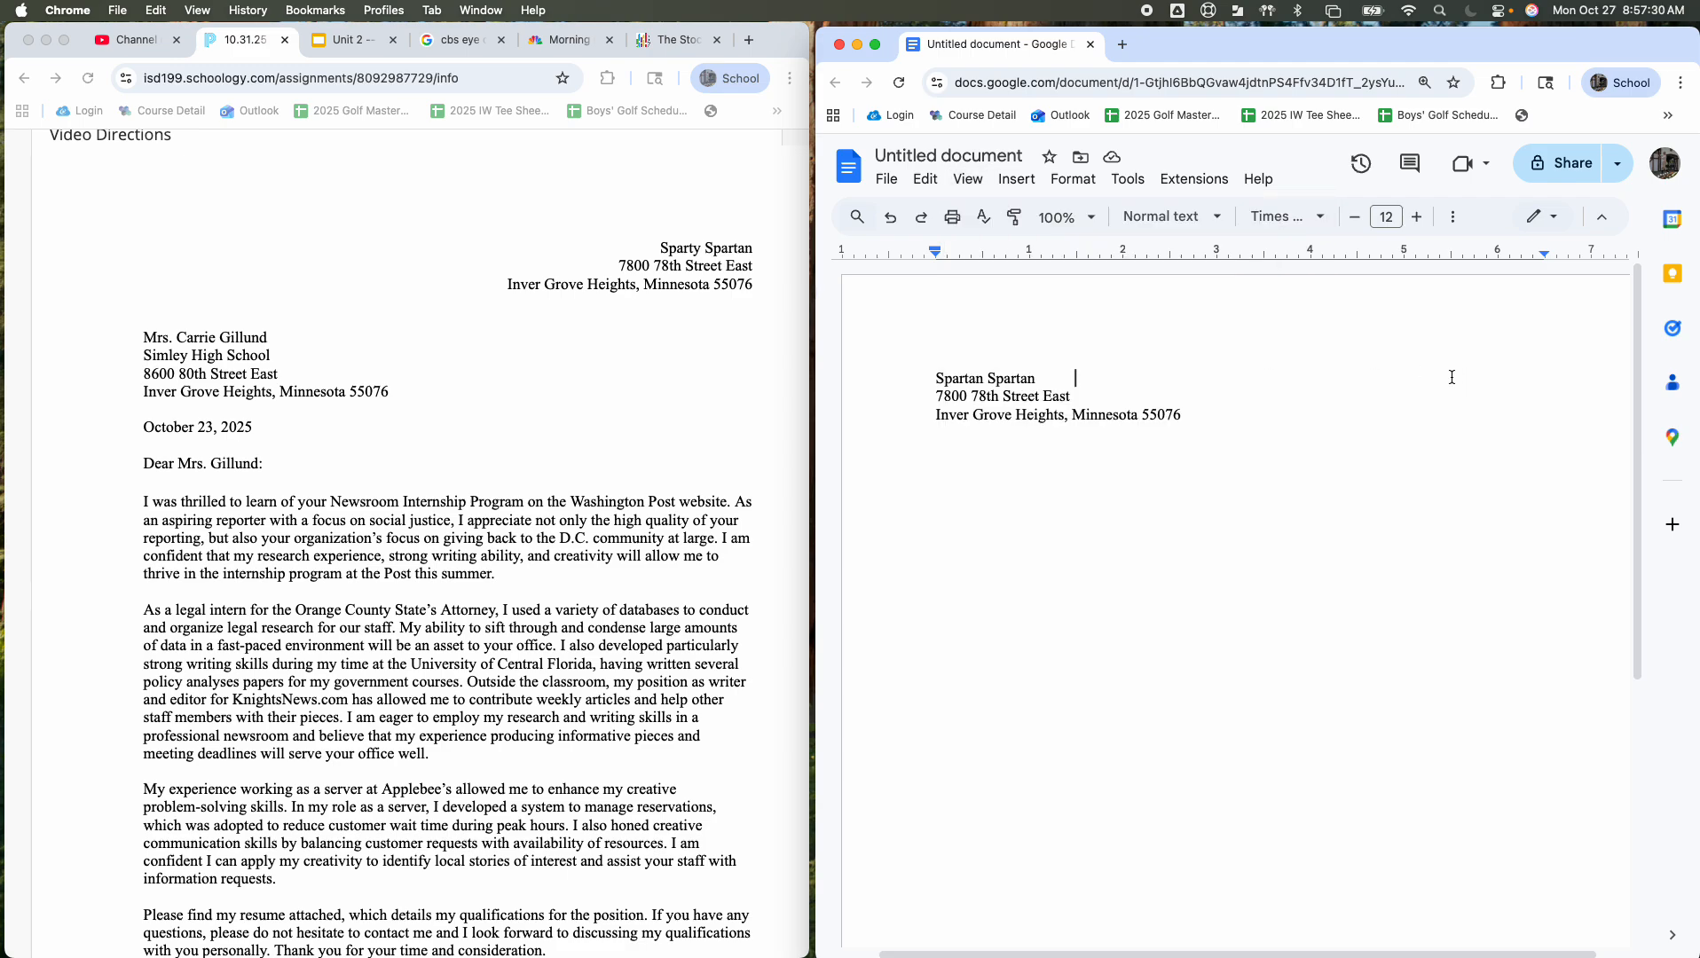
# Step: Add a right tab stop at the right margin and push the name line to it
pyautogui.rightClick(1534, 257)
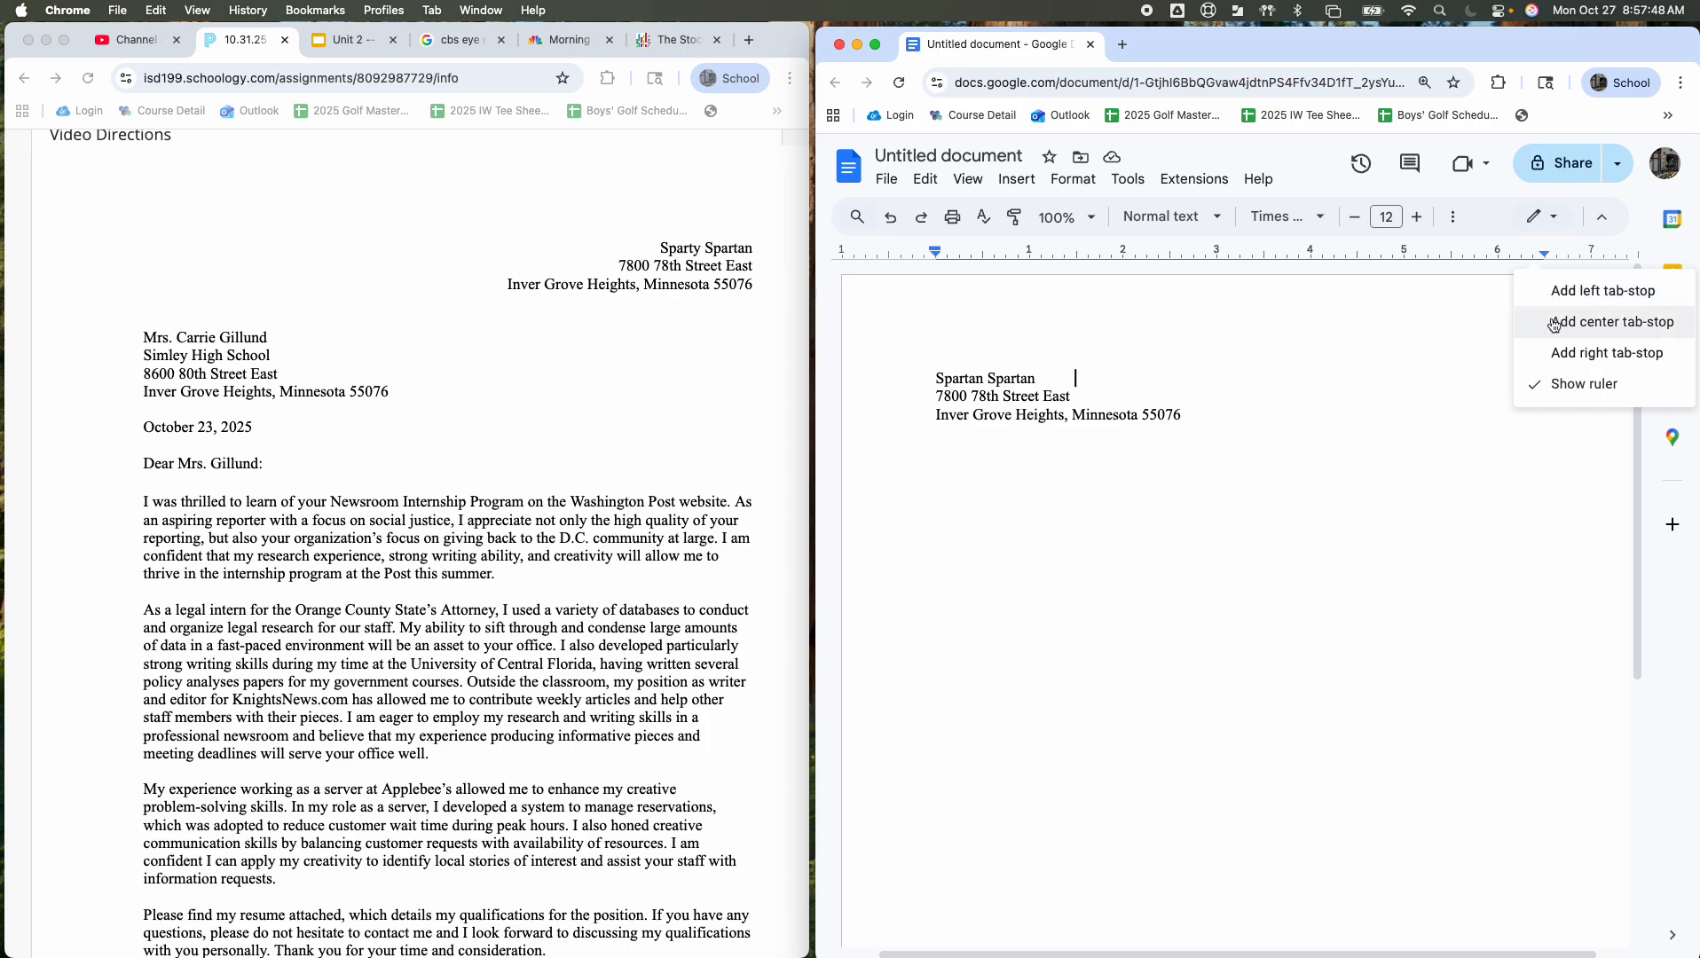
pyautogui.click(1552, 352)
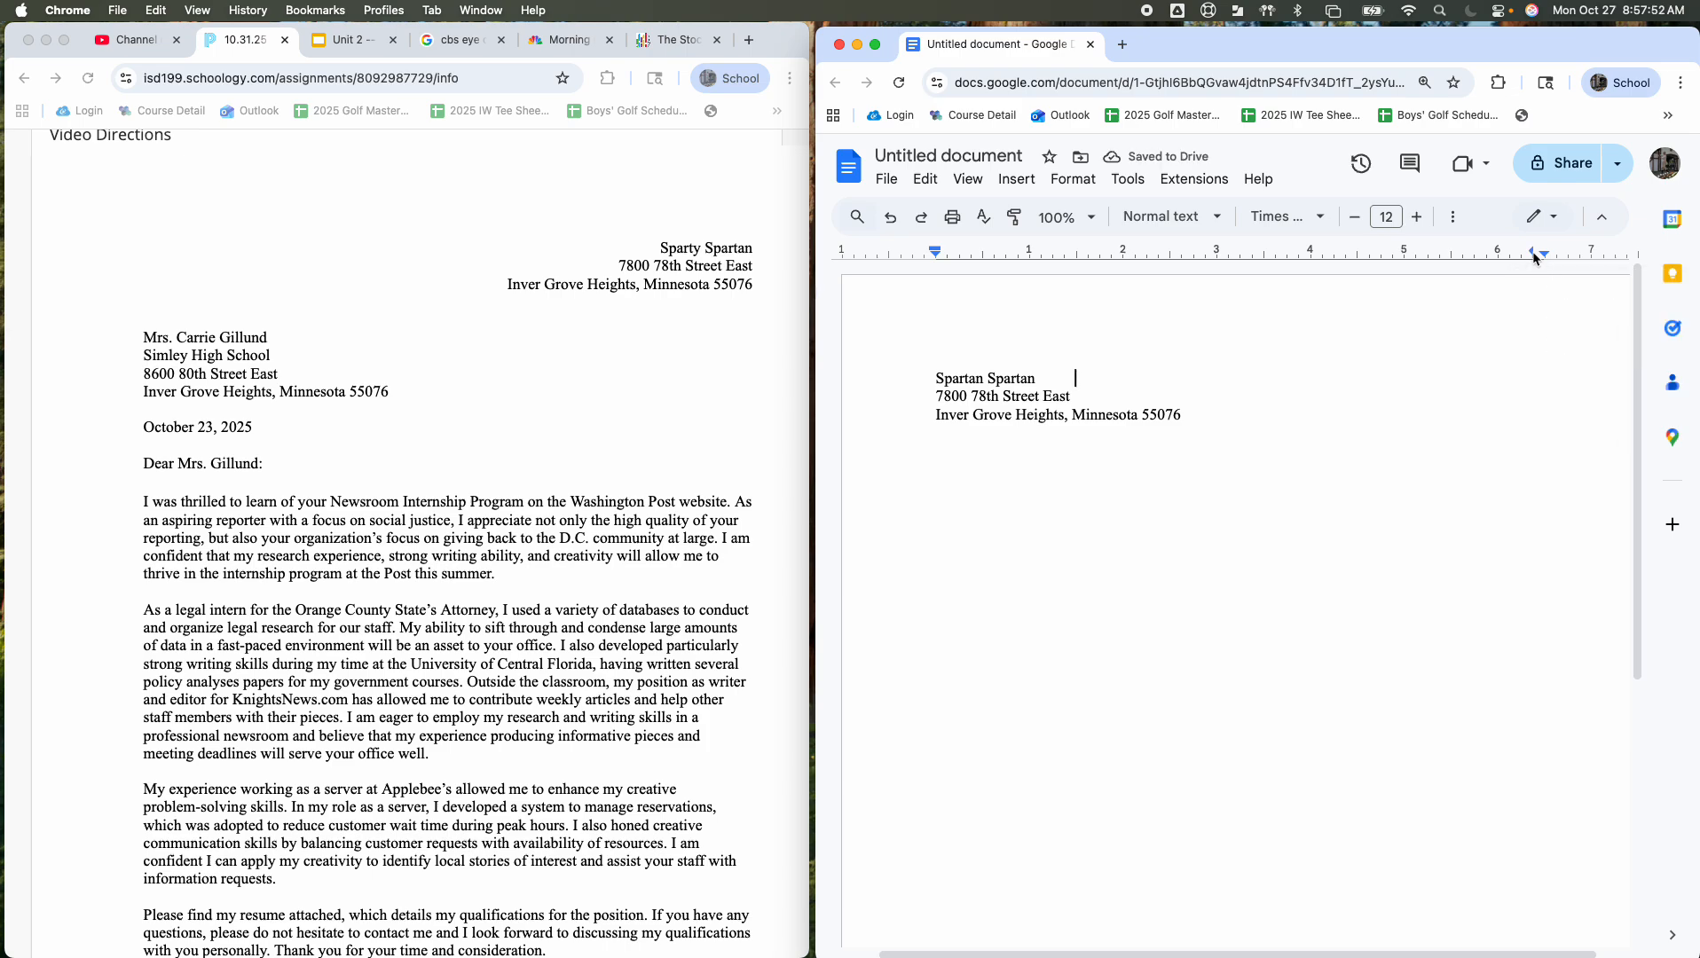
pyautogui.moveTo(1534, 255); pyautogui.dragTo(1538, 258)
pyautogui.press('super+shift+r')
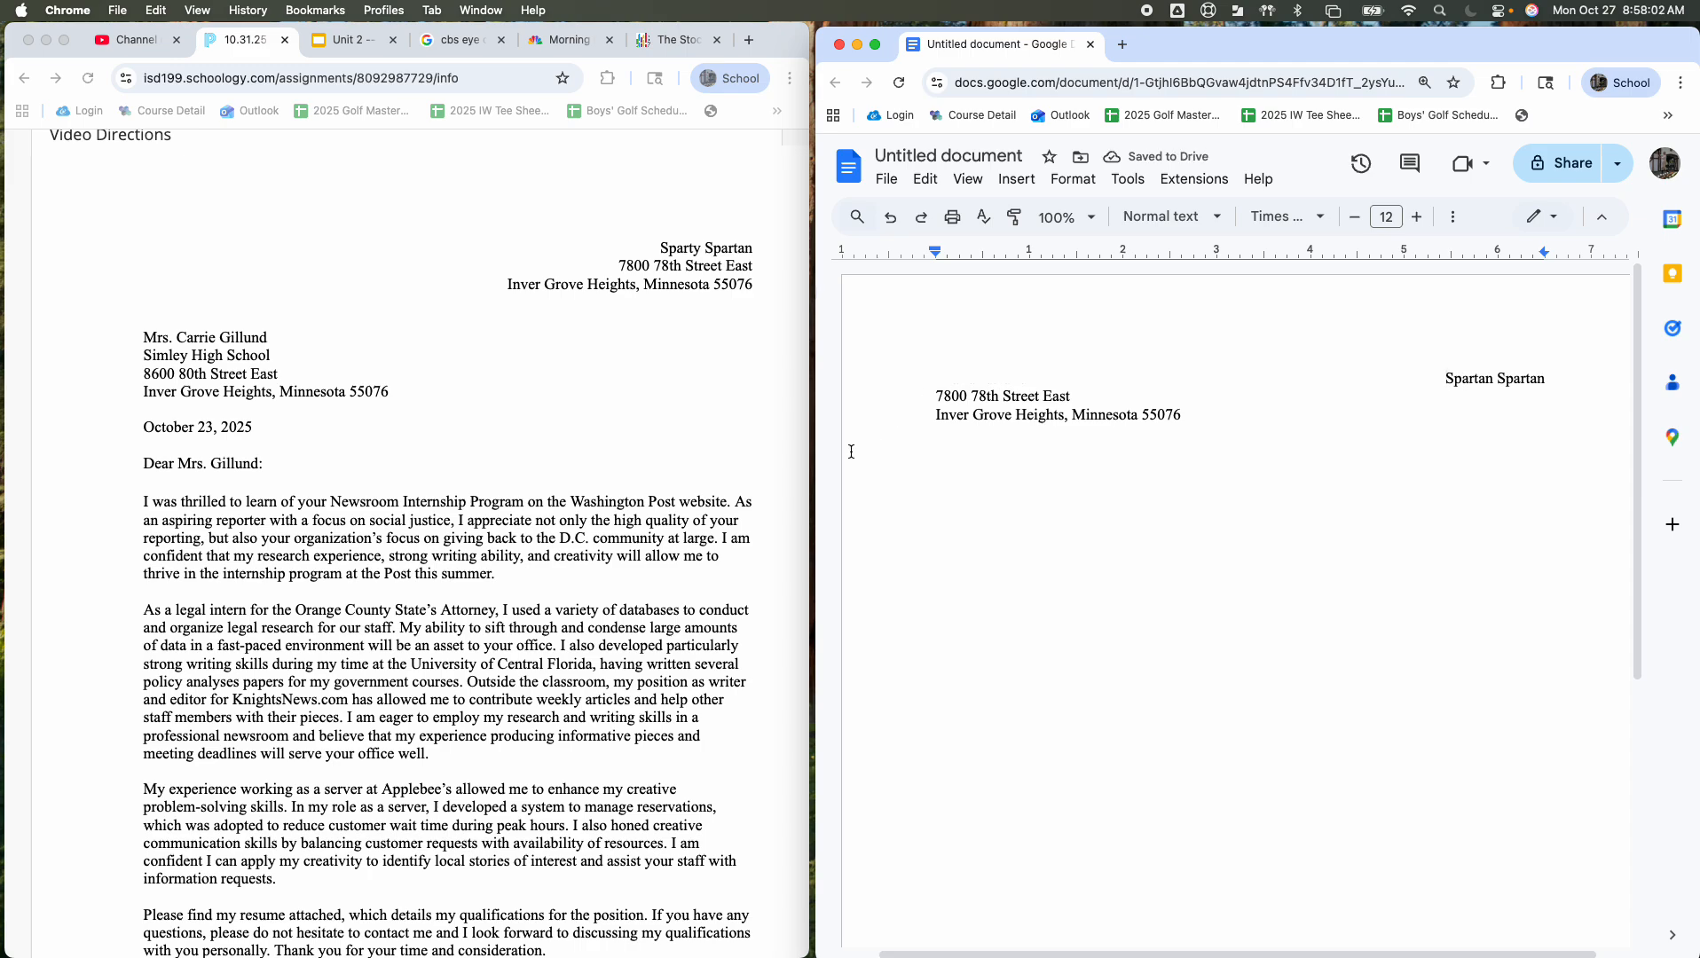
# Step: Add a right tab stop at 6.50 inches and tab the street line flush right
pyautogui.click(919, 395)
pyautogui.click(1538, 259)
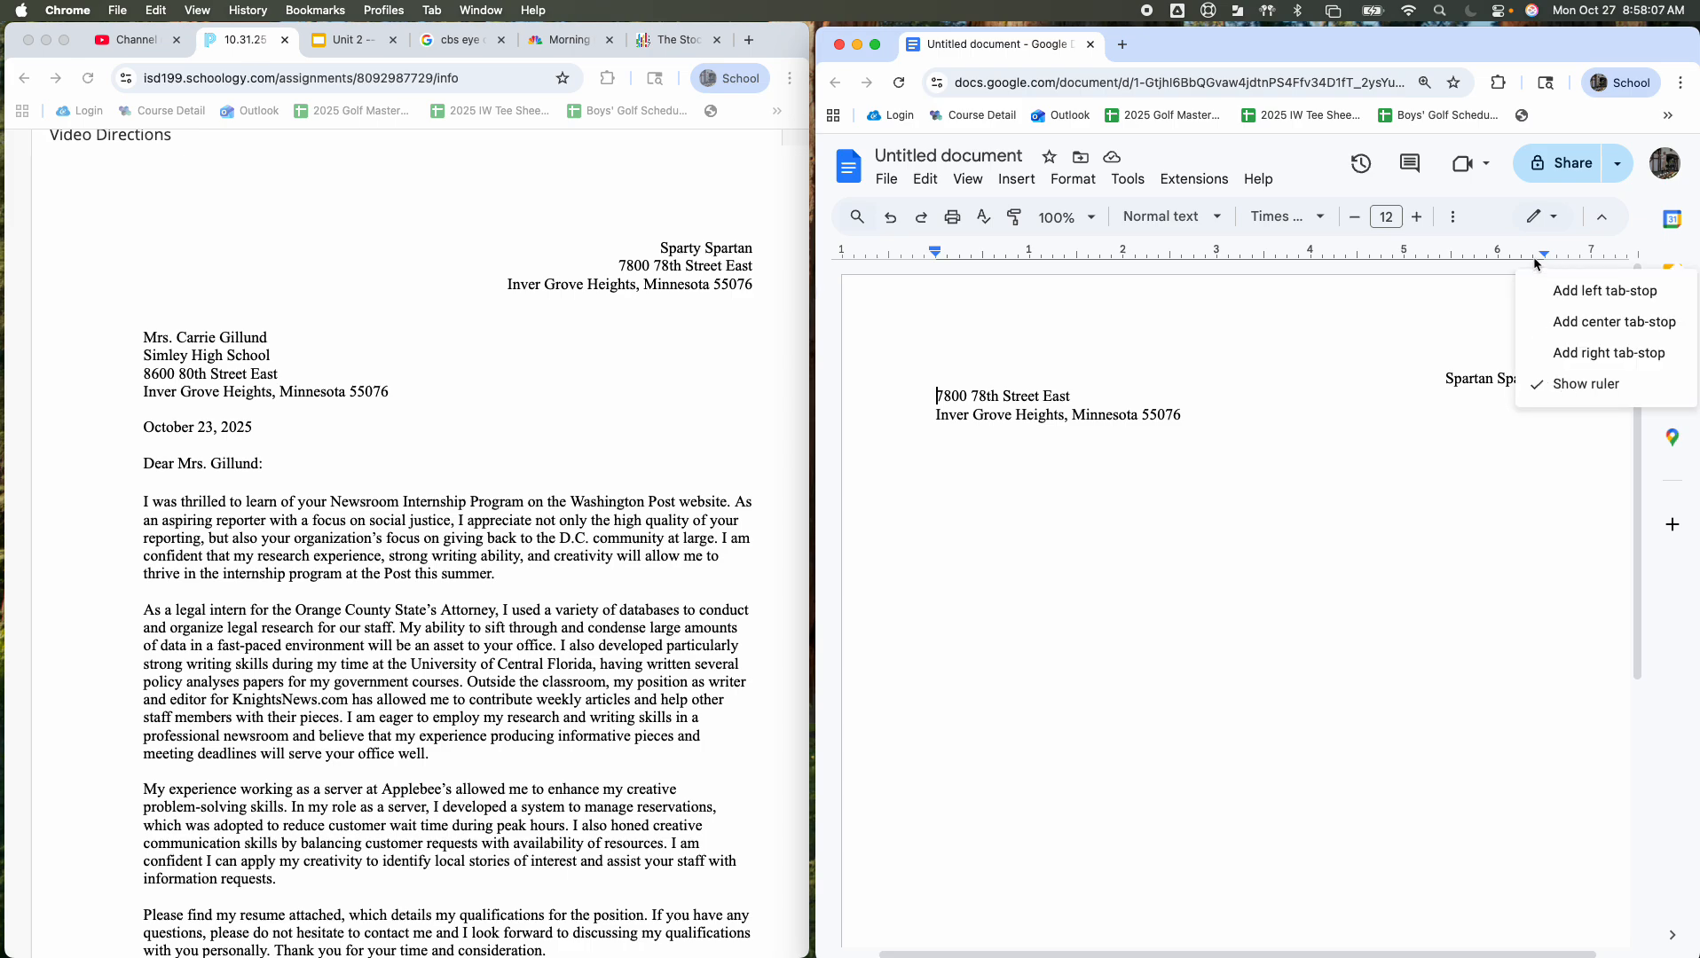
pyautogui.click(1562, 354)
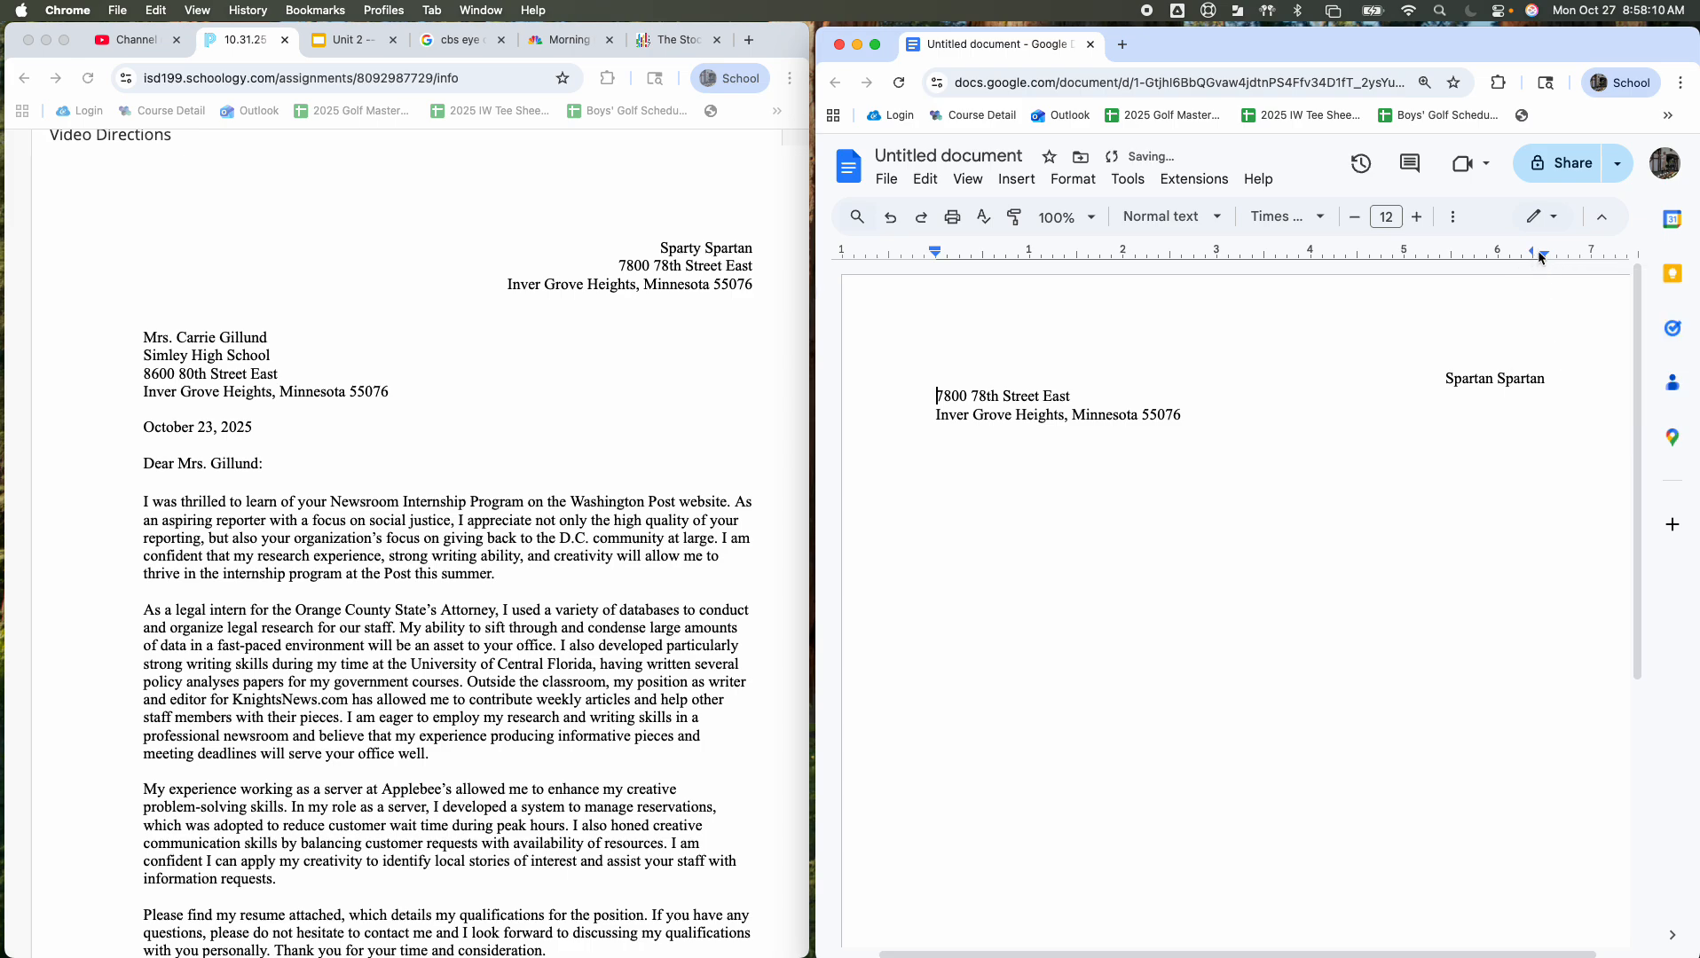
pyautogui.moveTo(1532, 255); pyautogui.dragTo(1545, 257)
pyautogui.press('Tab')
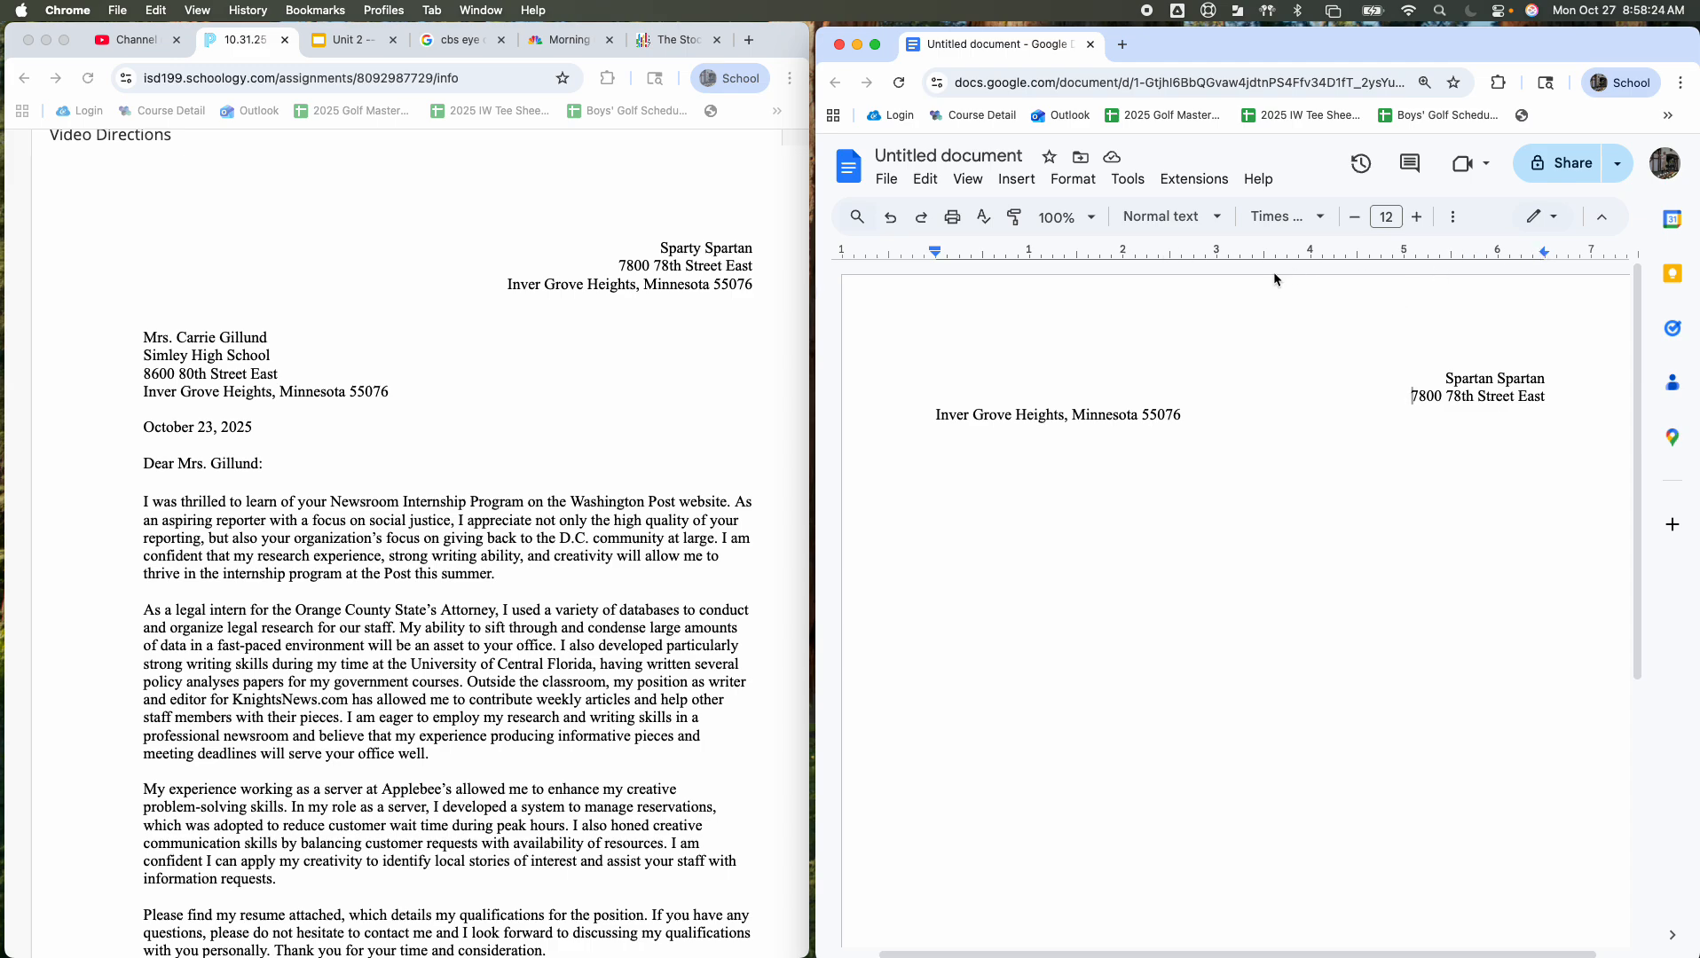
# Step: Drag the extra tab stop off the ruler and check the street line's alignment
pyautogui.click(1258, 254)
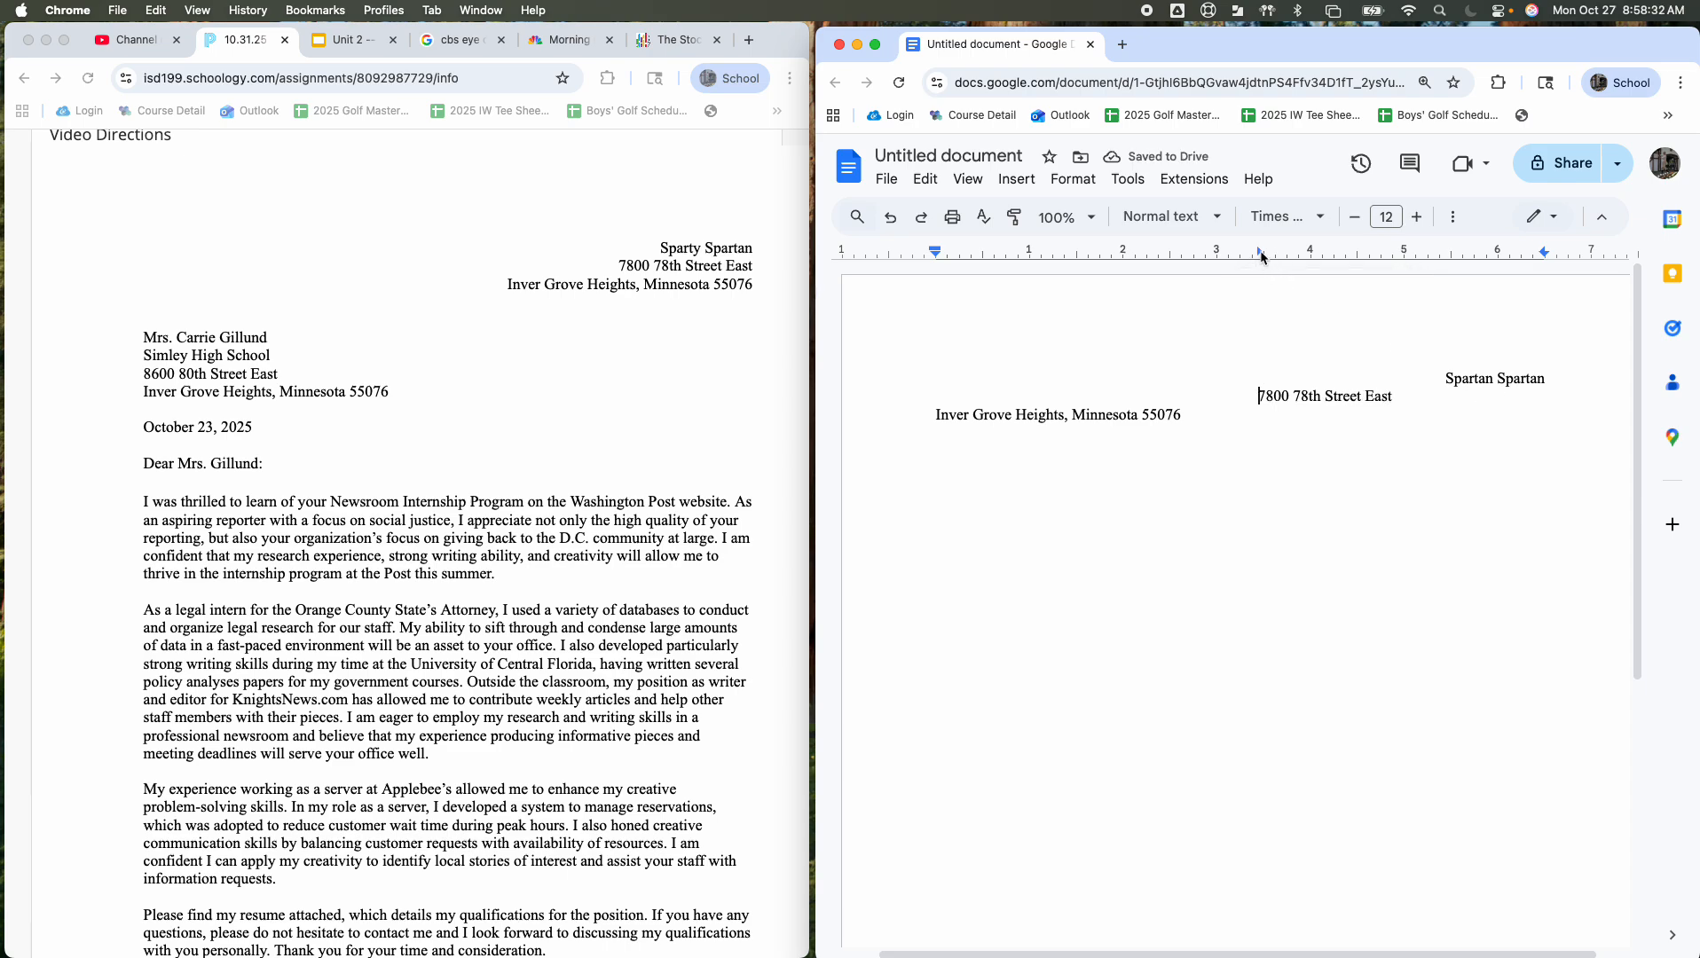
pyautogui.moveTo(1261, 254); pyautogui.dragTo(1258, 285)
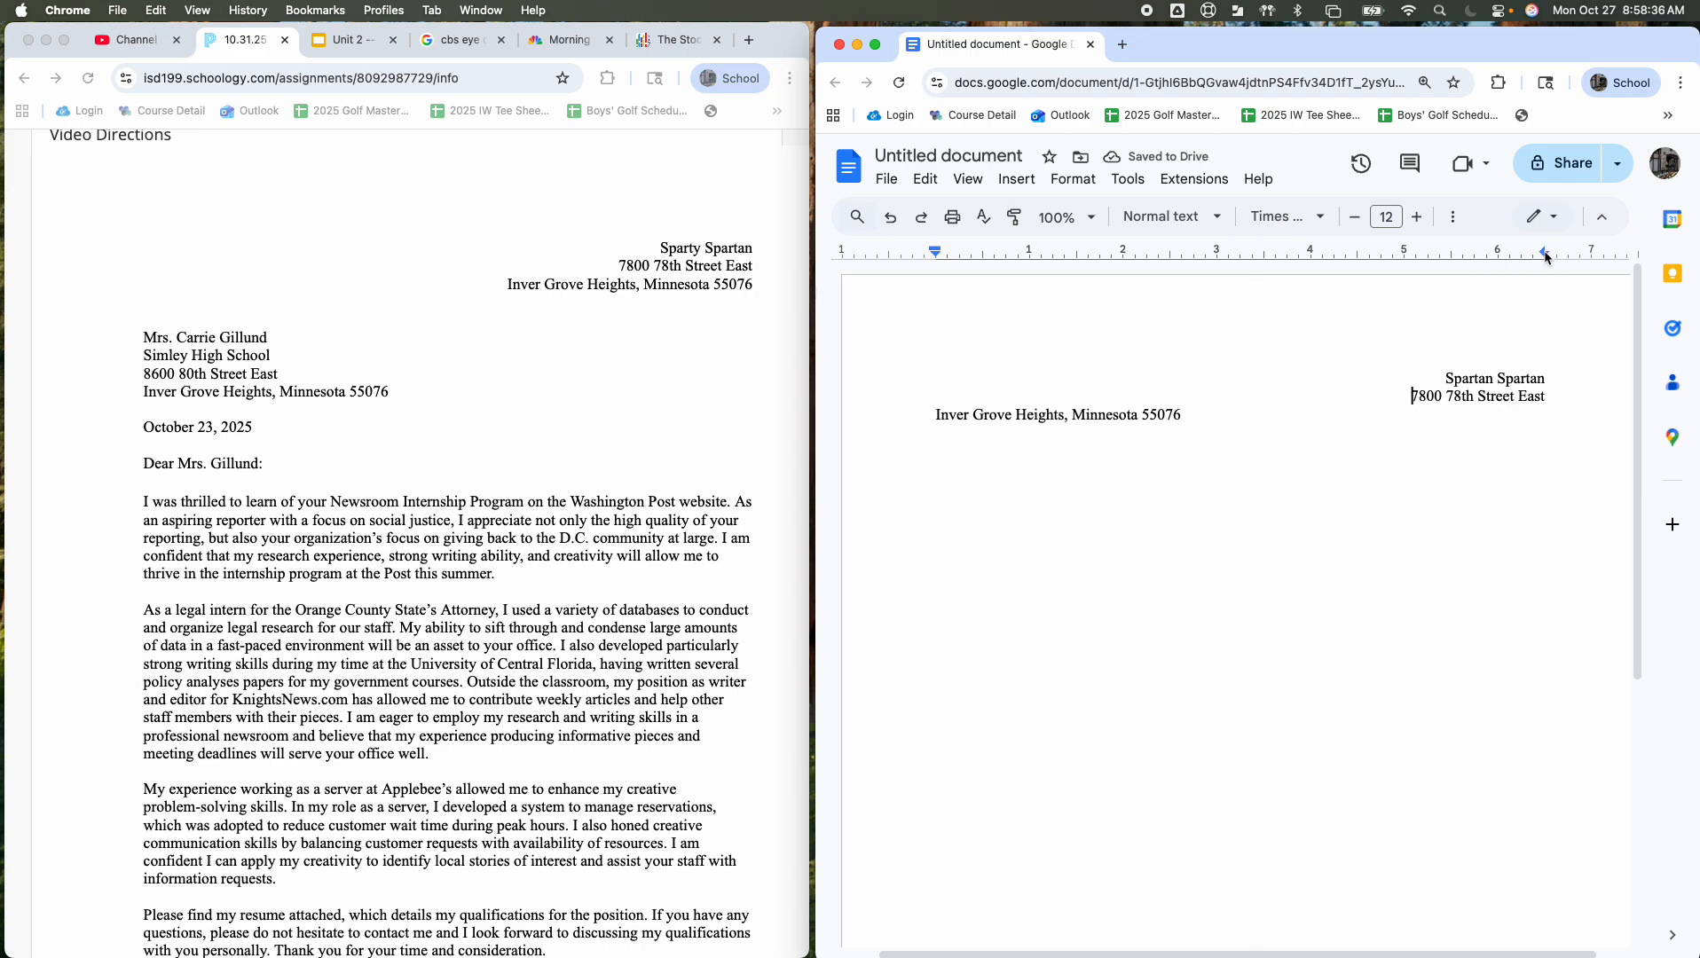
pyautogui.click(1545, 396)
pyautogui.hotkey('alt', 'shift', 'Left')
pyautogui.hotkey('alt', 'shift', 'Left')
pyautogui.hotkey('alt', 'shift', 'Left')
pyautogui.hotkey('alt', 'shift', 'Left')
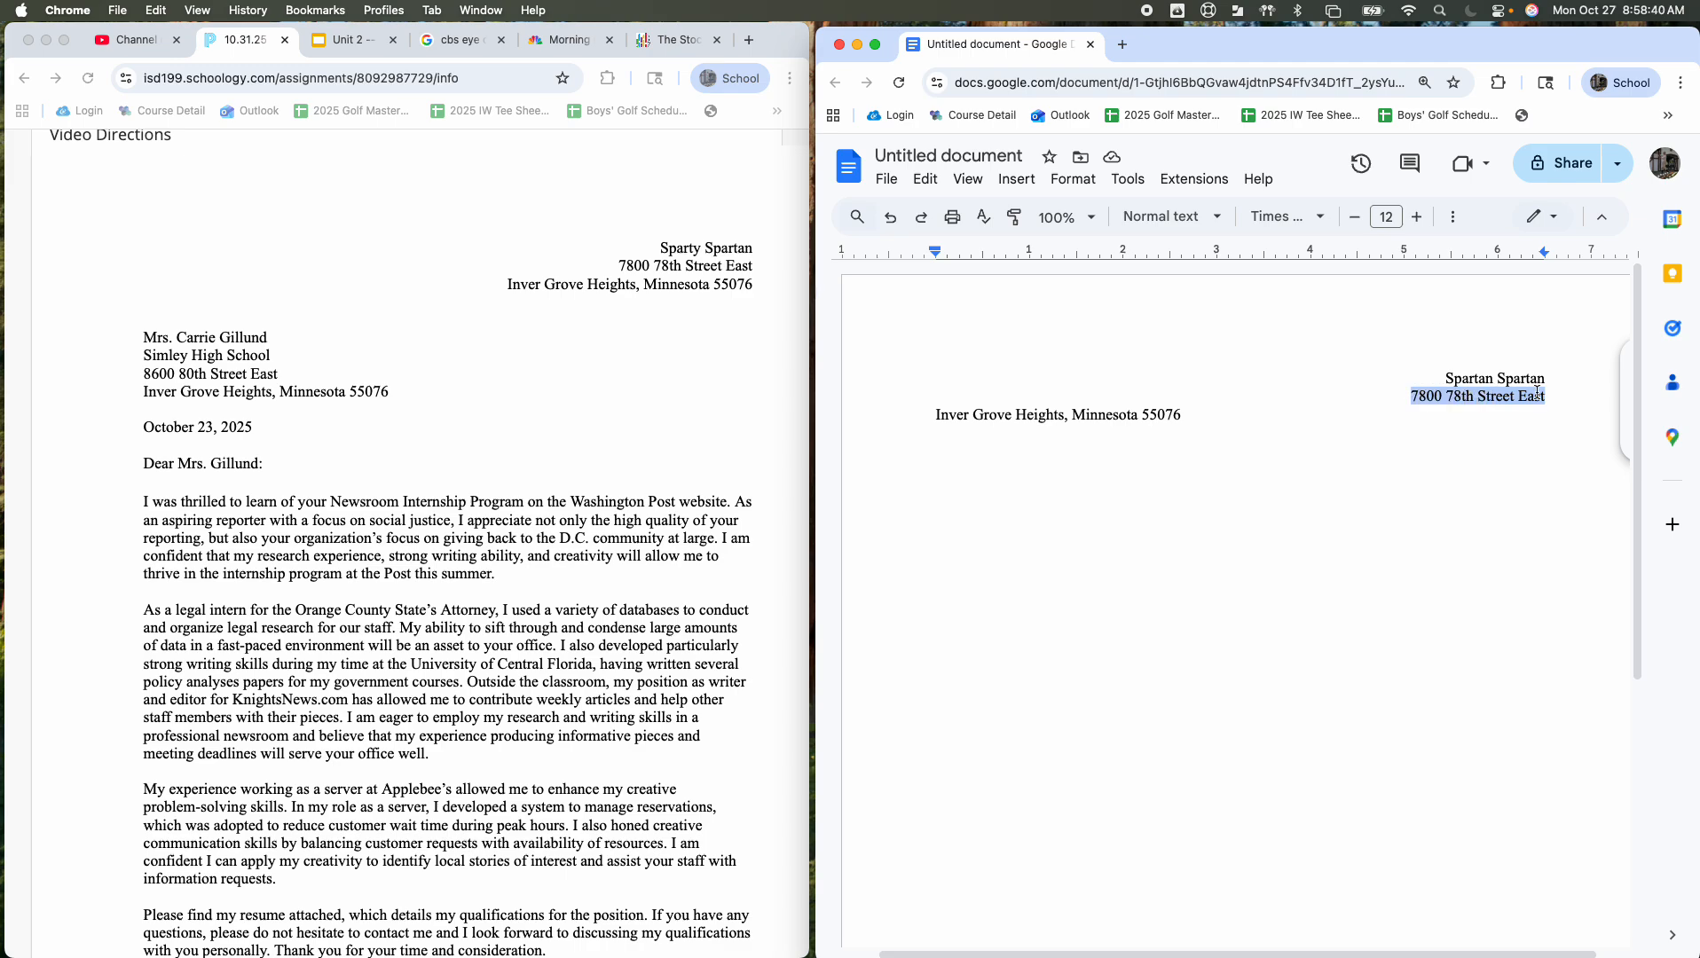
pyautogui.click(1548, 395)
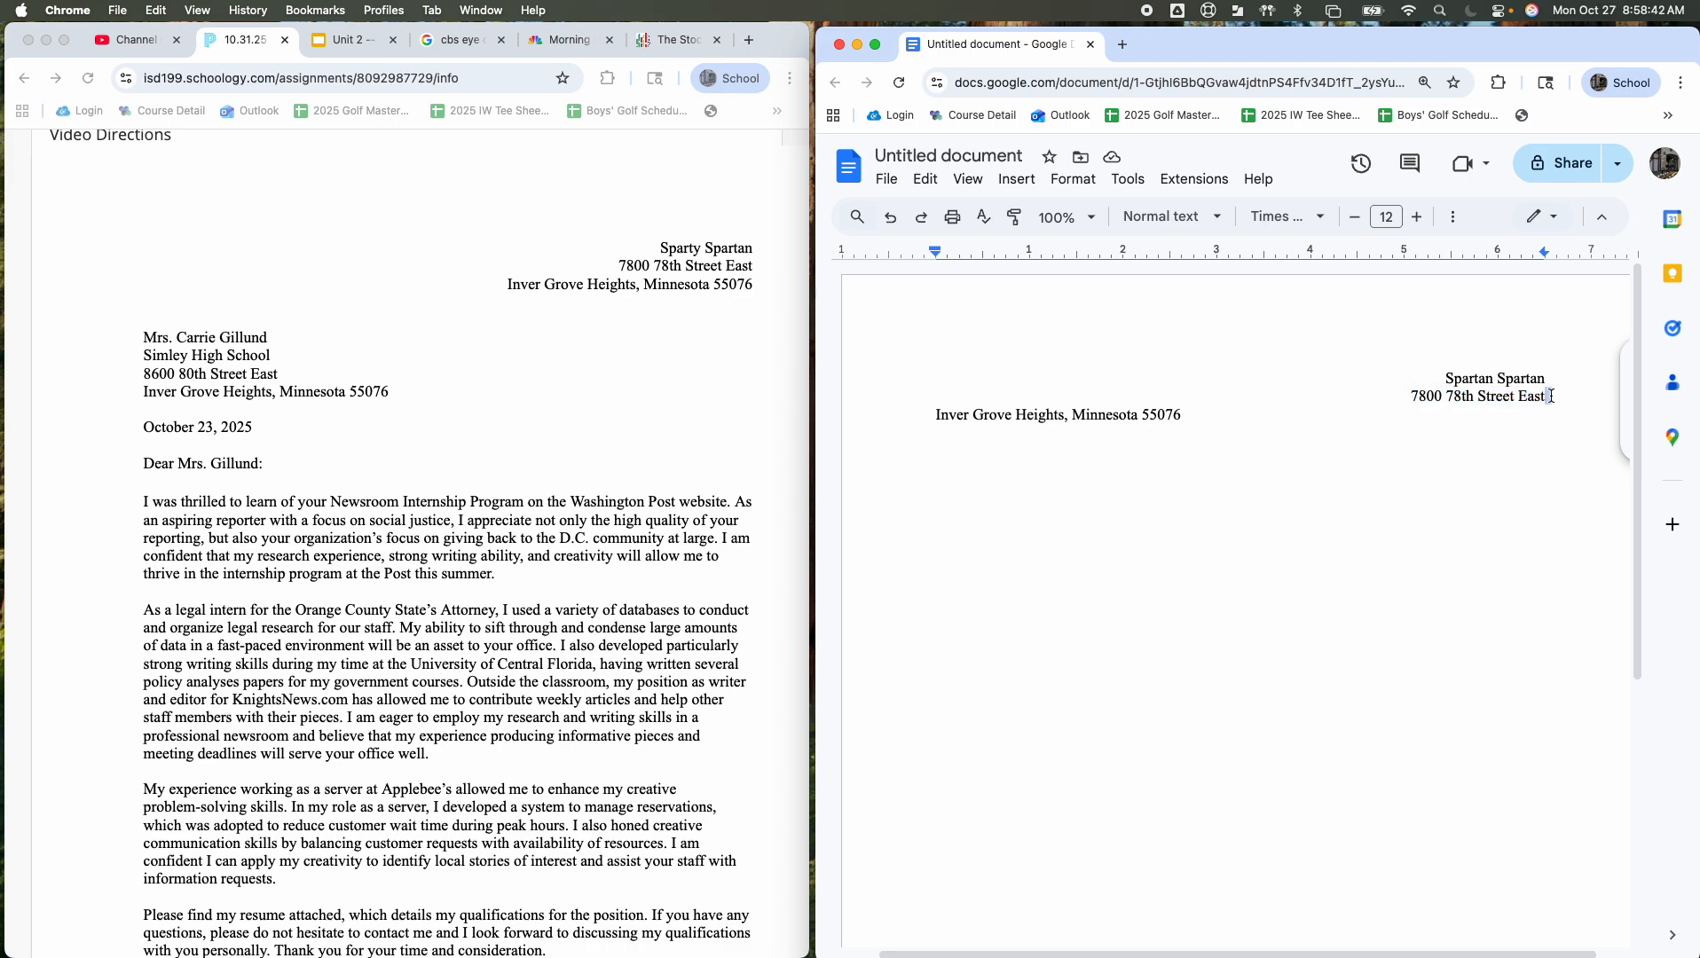
pyautogui.moveTo(1550, 396); pyautogui.dragTo(1403, 389)
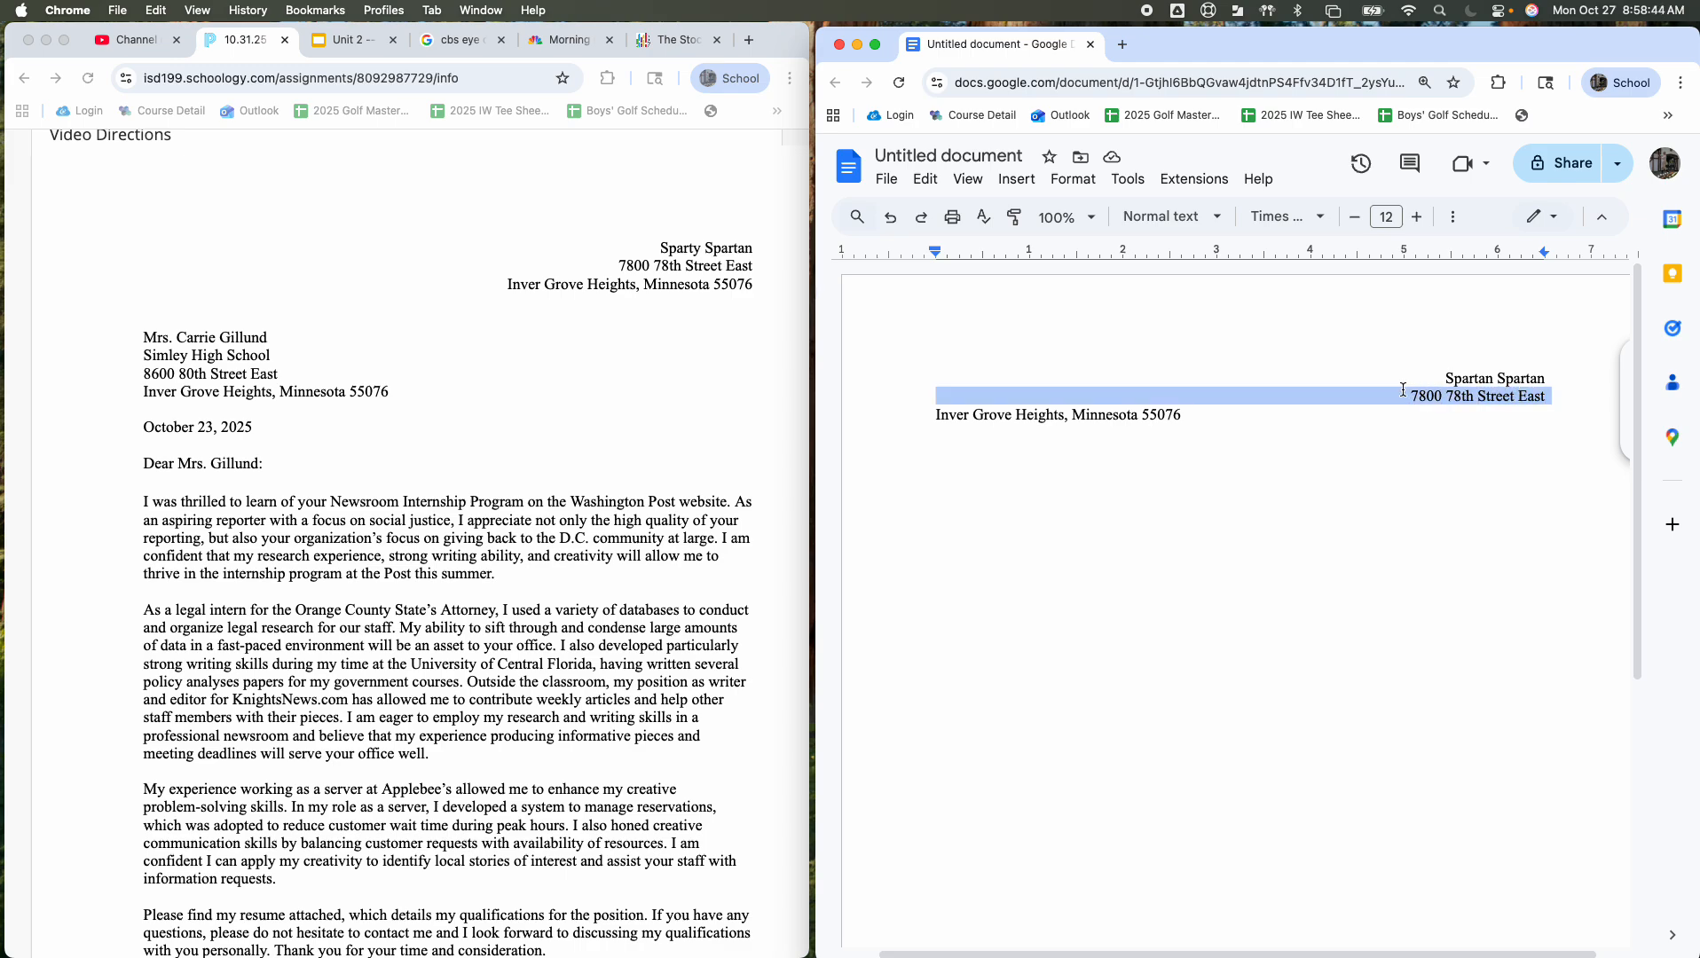
pyautogui.click(1403, 390)
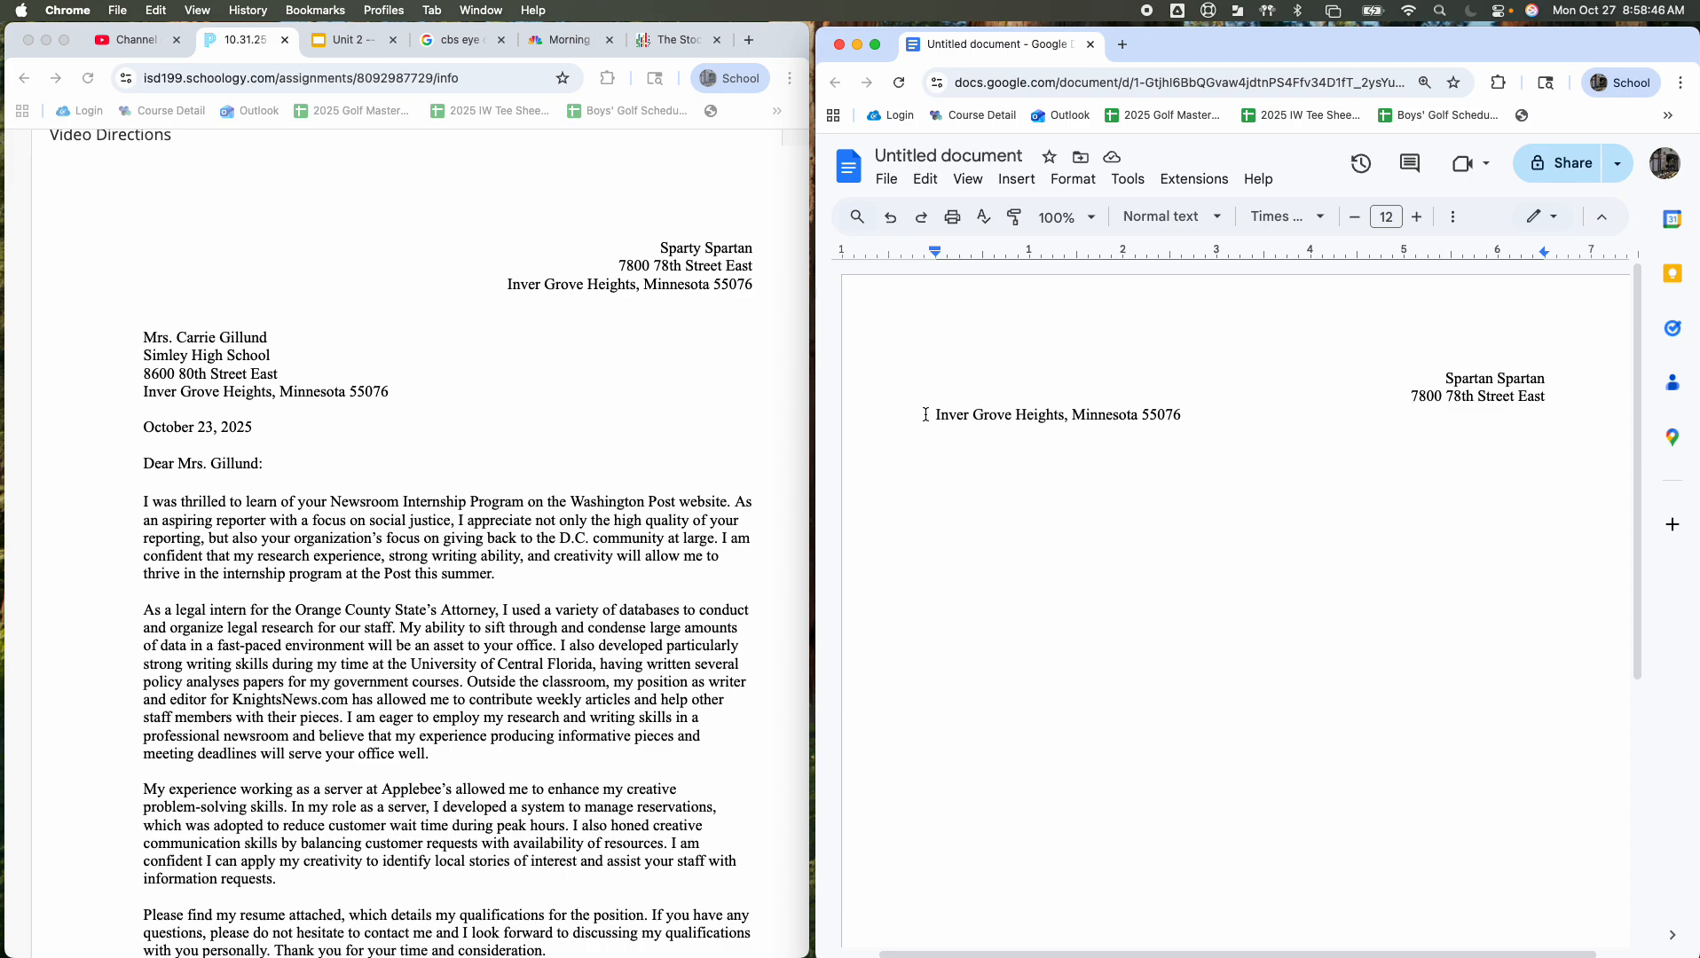
# Step: Add a left tab stop at 3.25 inches for the city line, then remove it
pyautogui.click(1237, 251)
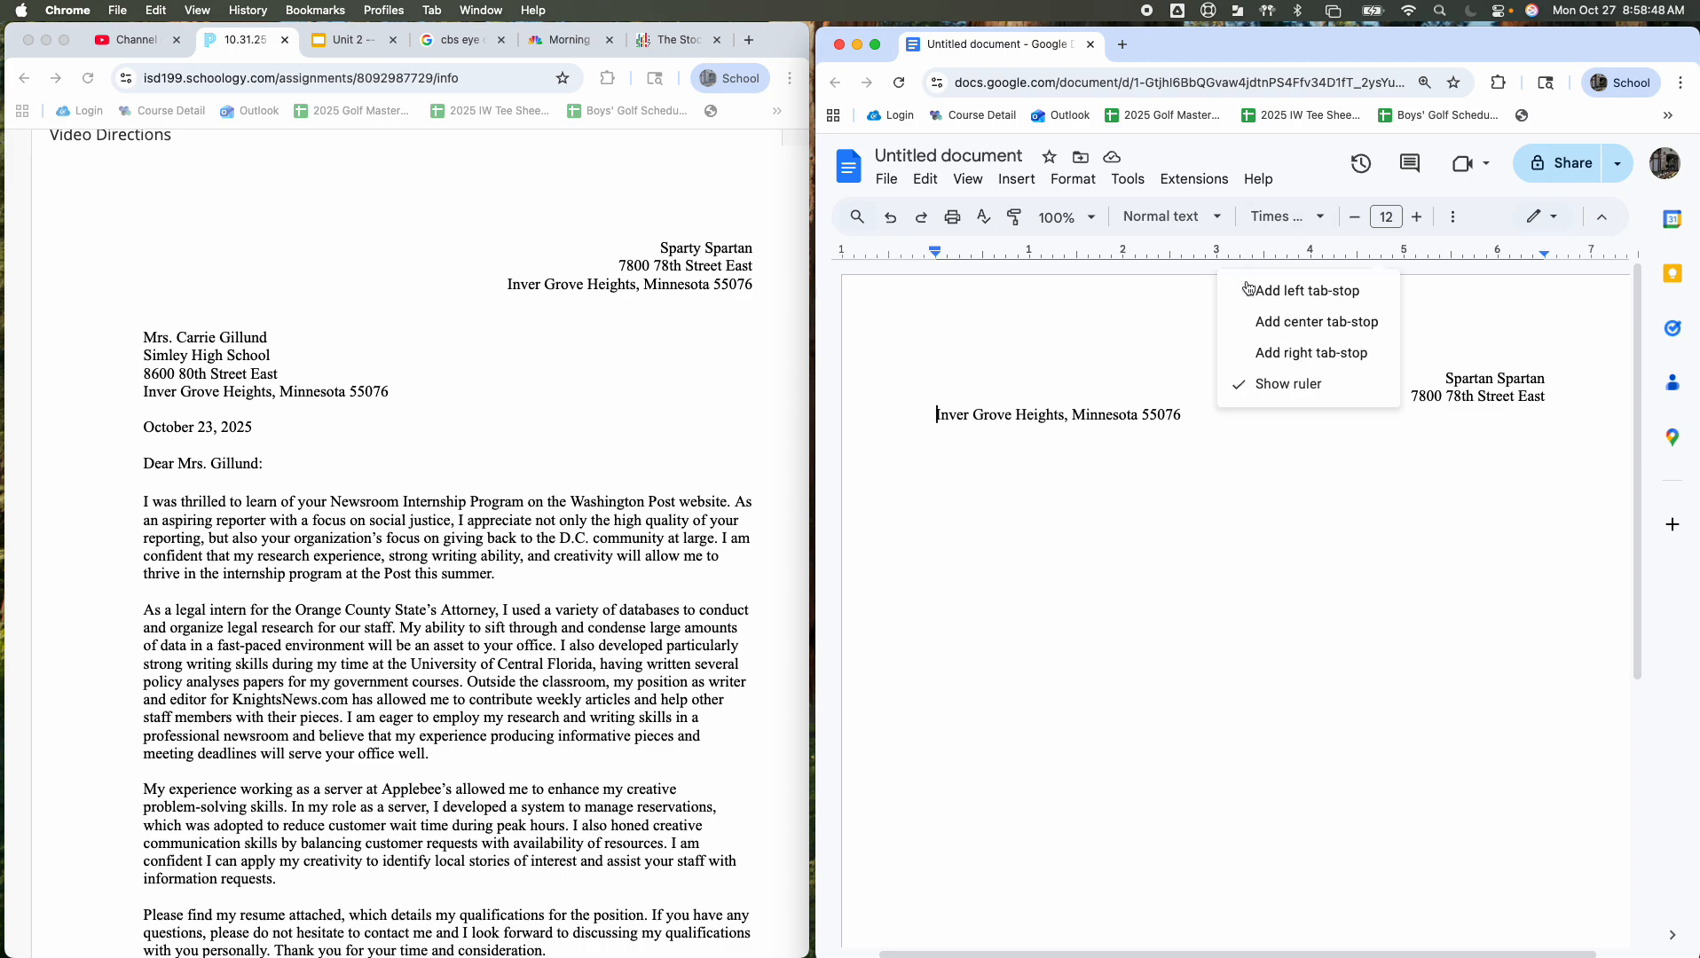
pyautogui.click(1246, 291)
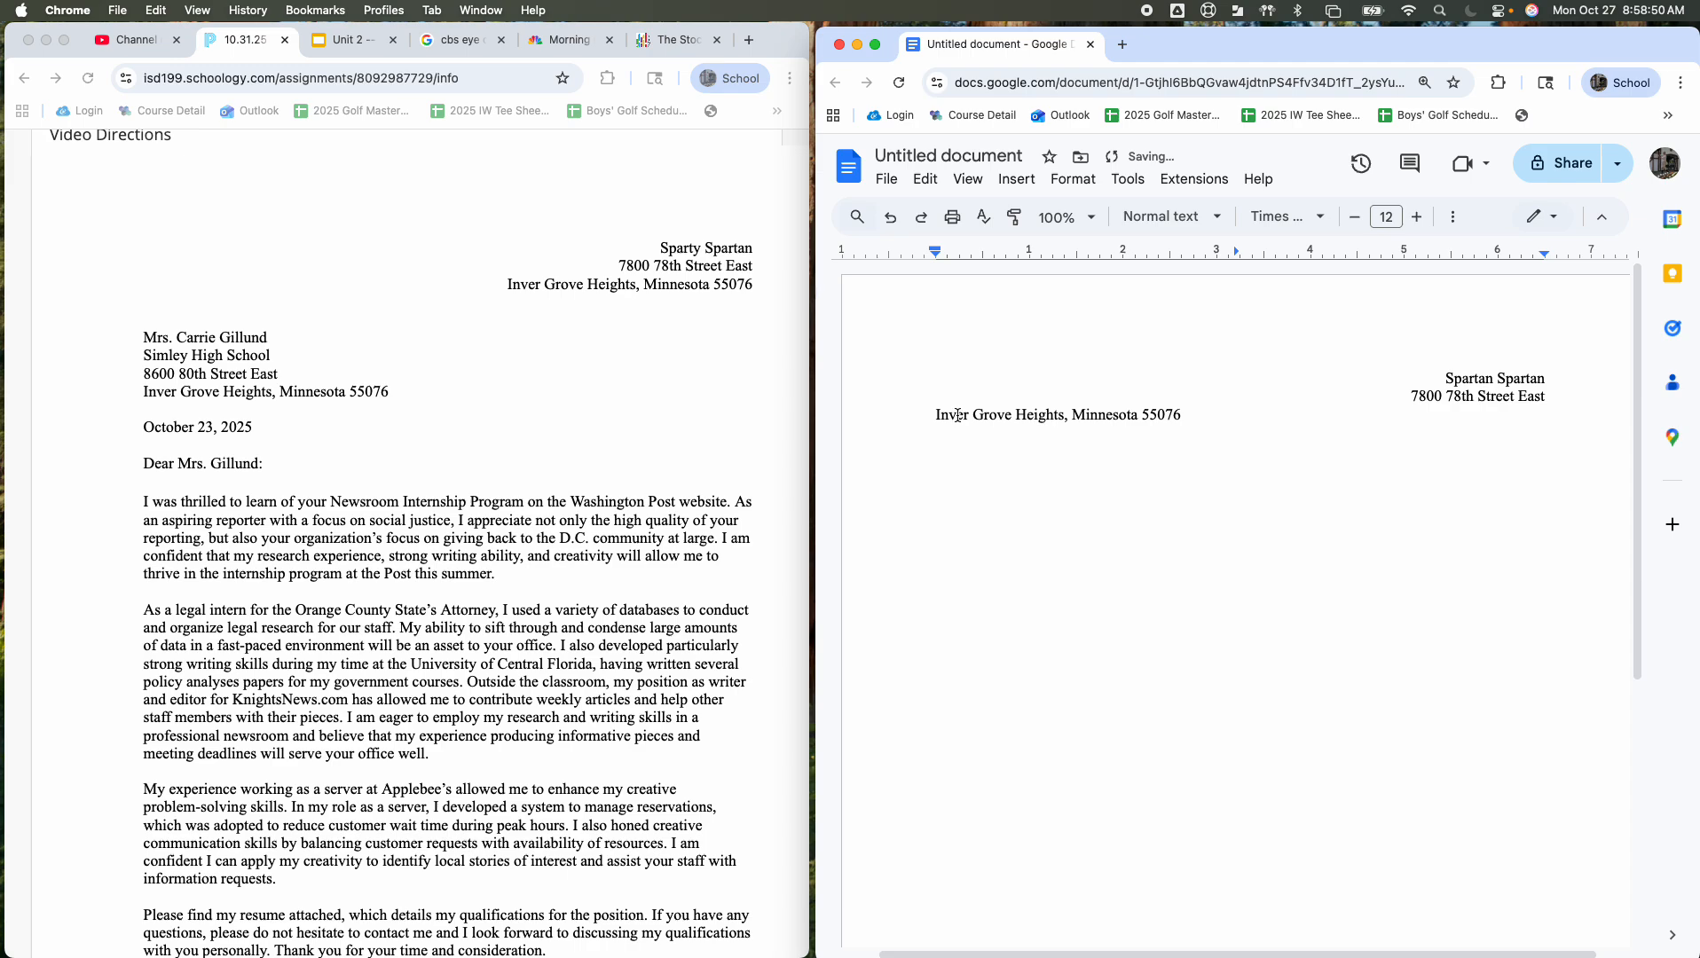
pyautogui.press('Tab')
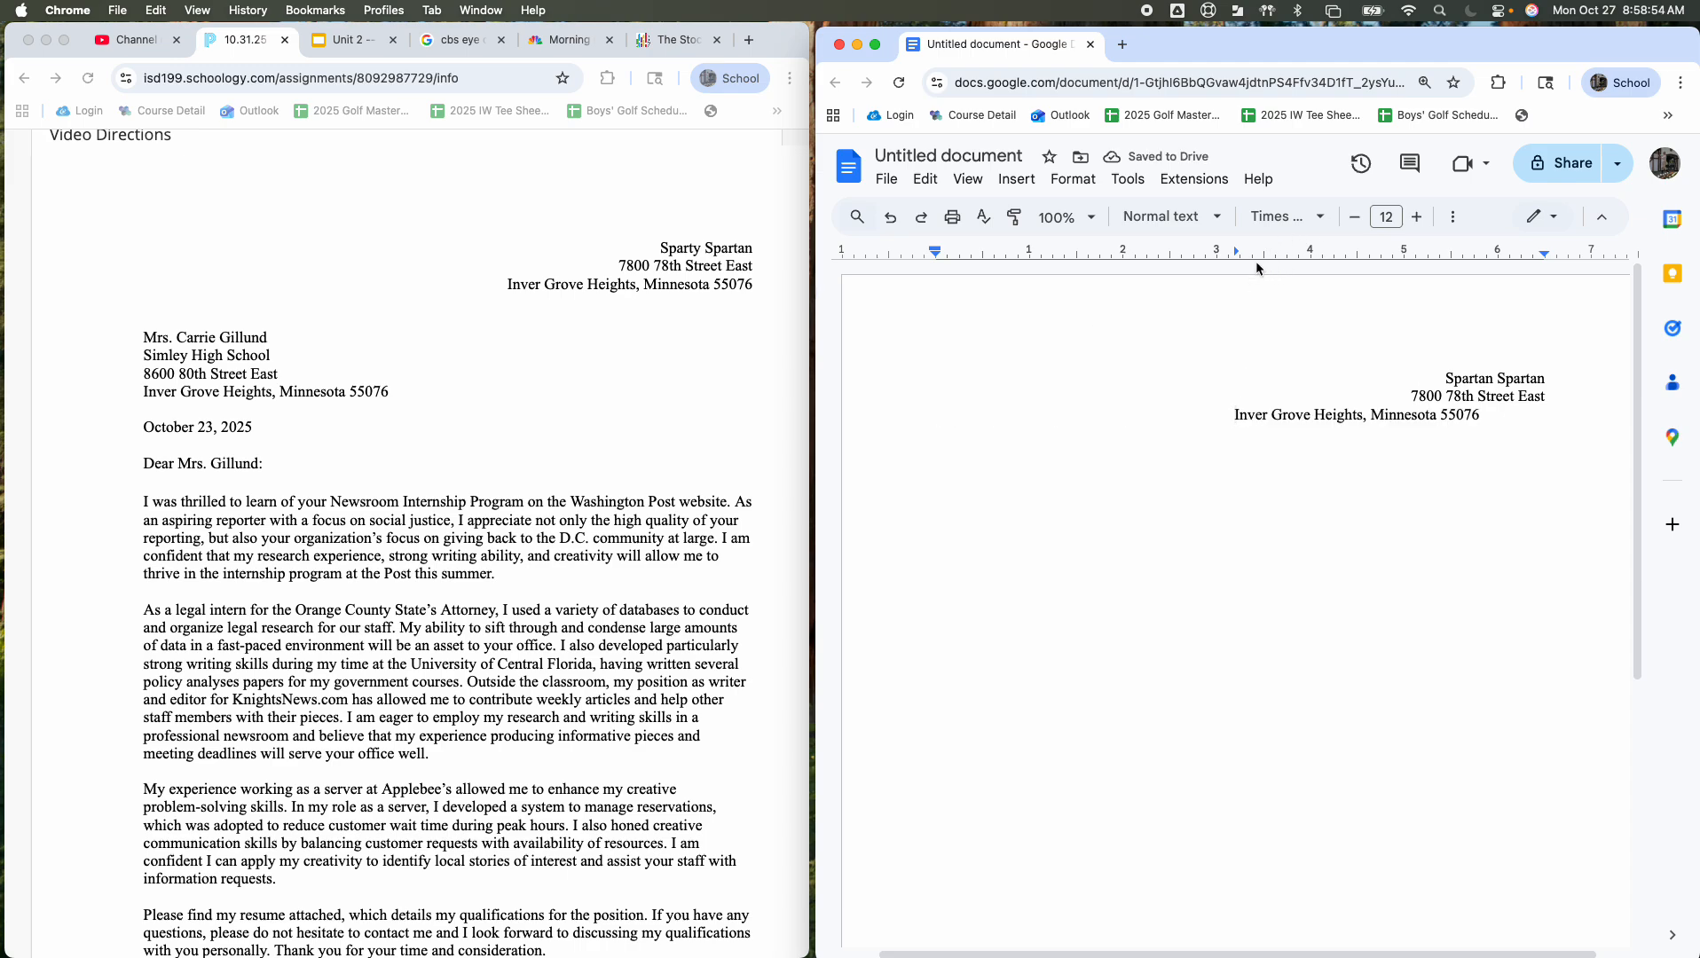
pyautogui.moveTo(1238, 251); pyautogui.dragTo(1242, 303)
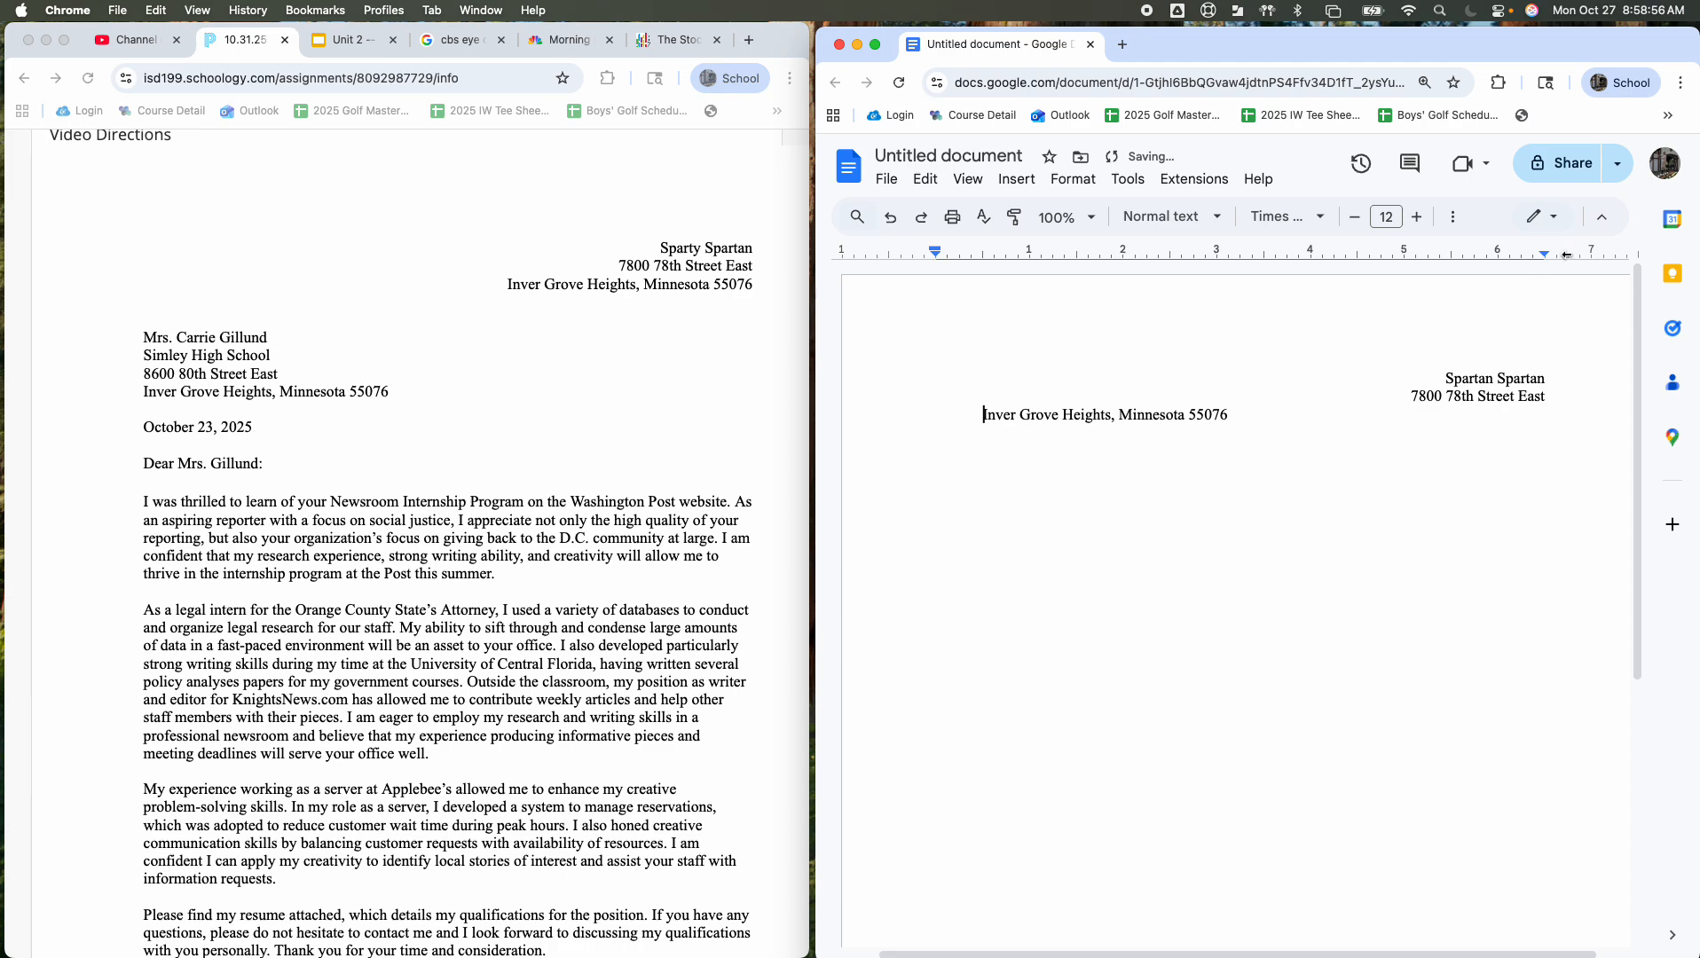
# Step: Add a right tab stop at 6.50 inches for the city, state and ZIP line
pyautogui.click(1527, 254)
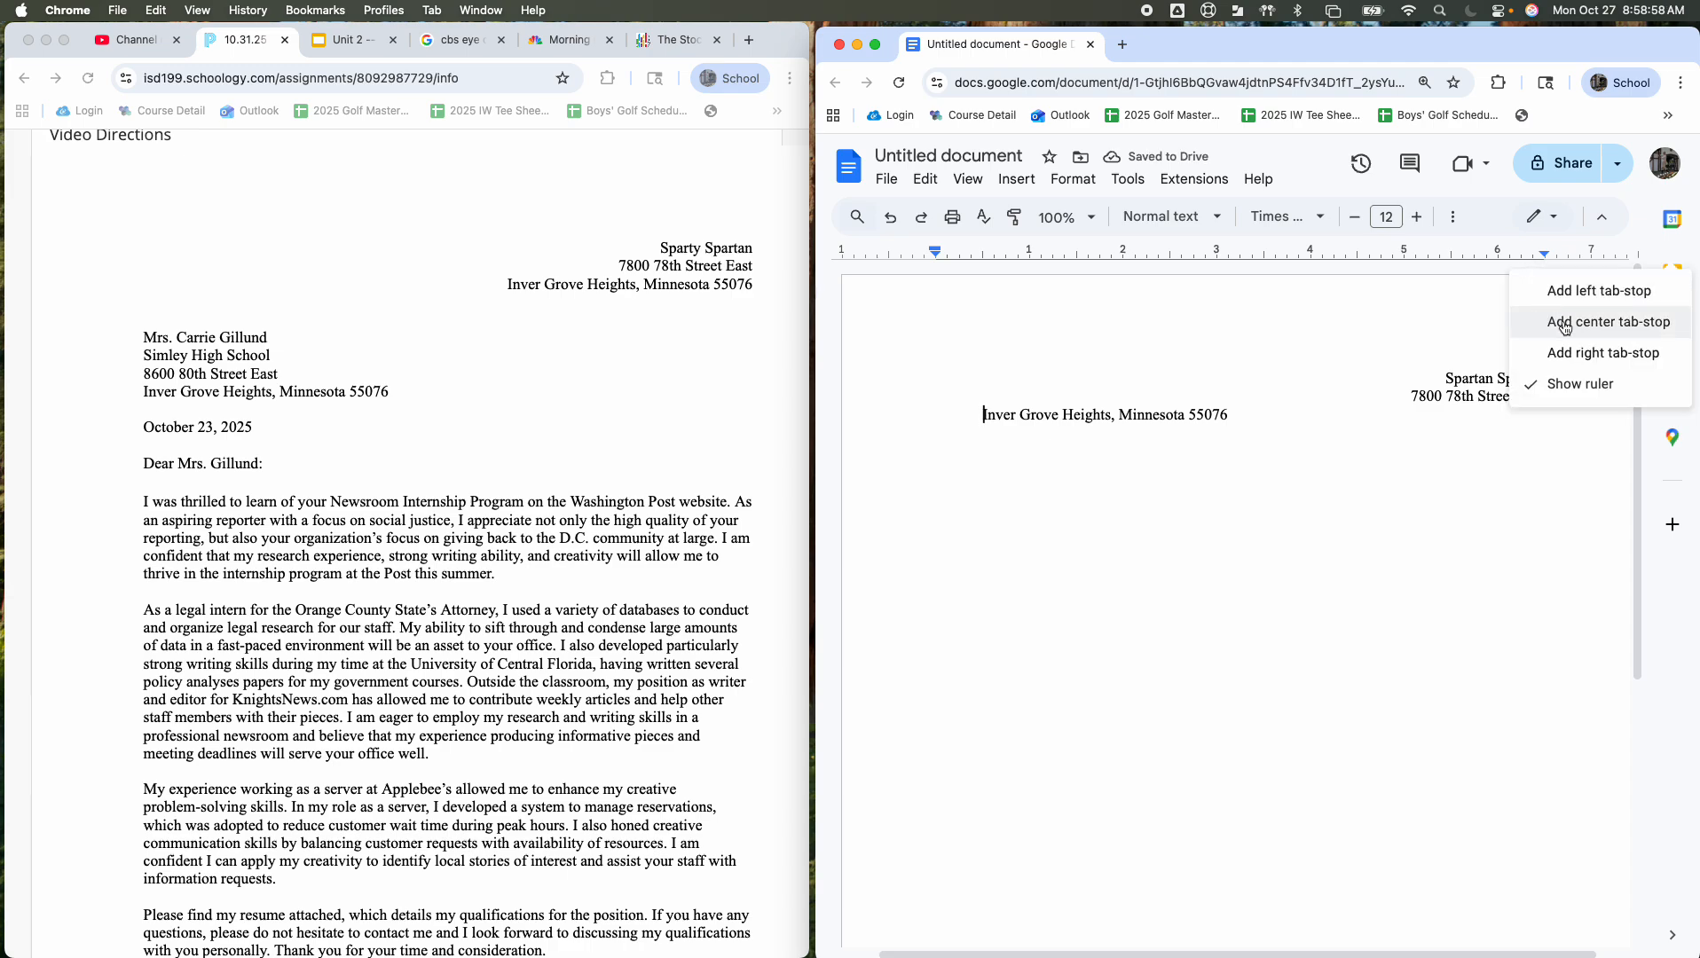
pyautogui.click(1573, 353)
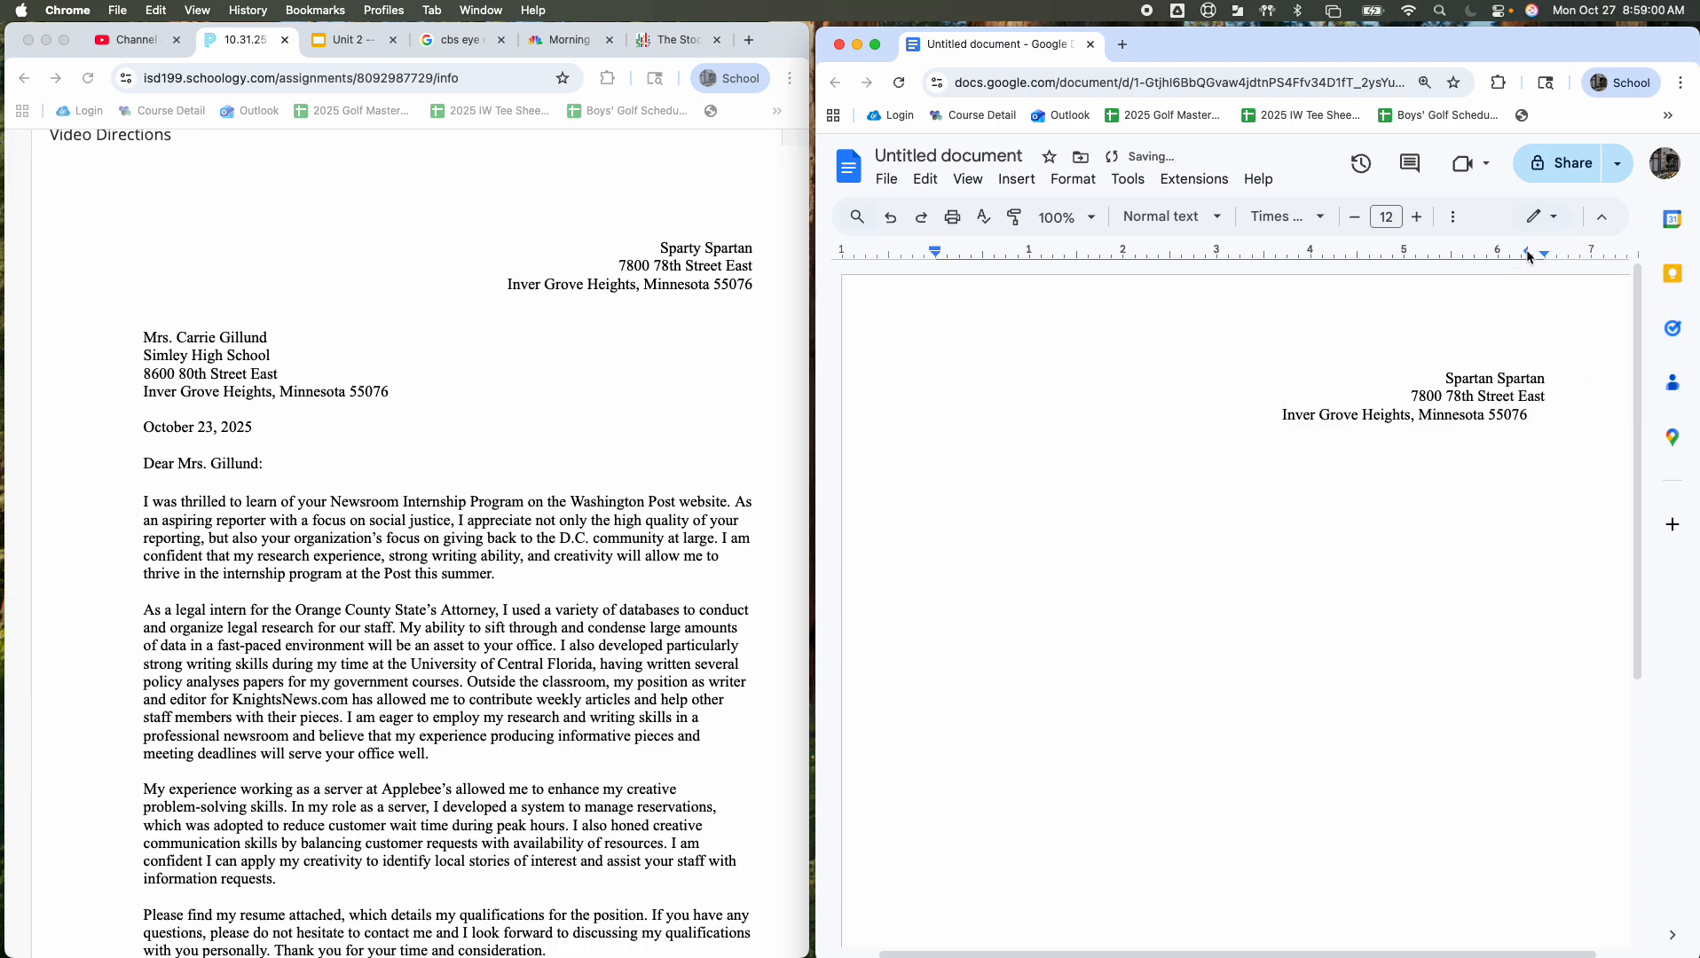
pyautogui.moveTo(1529, 253); pyautogui.dragTo(1545, 256)
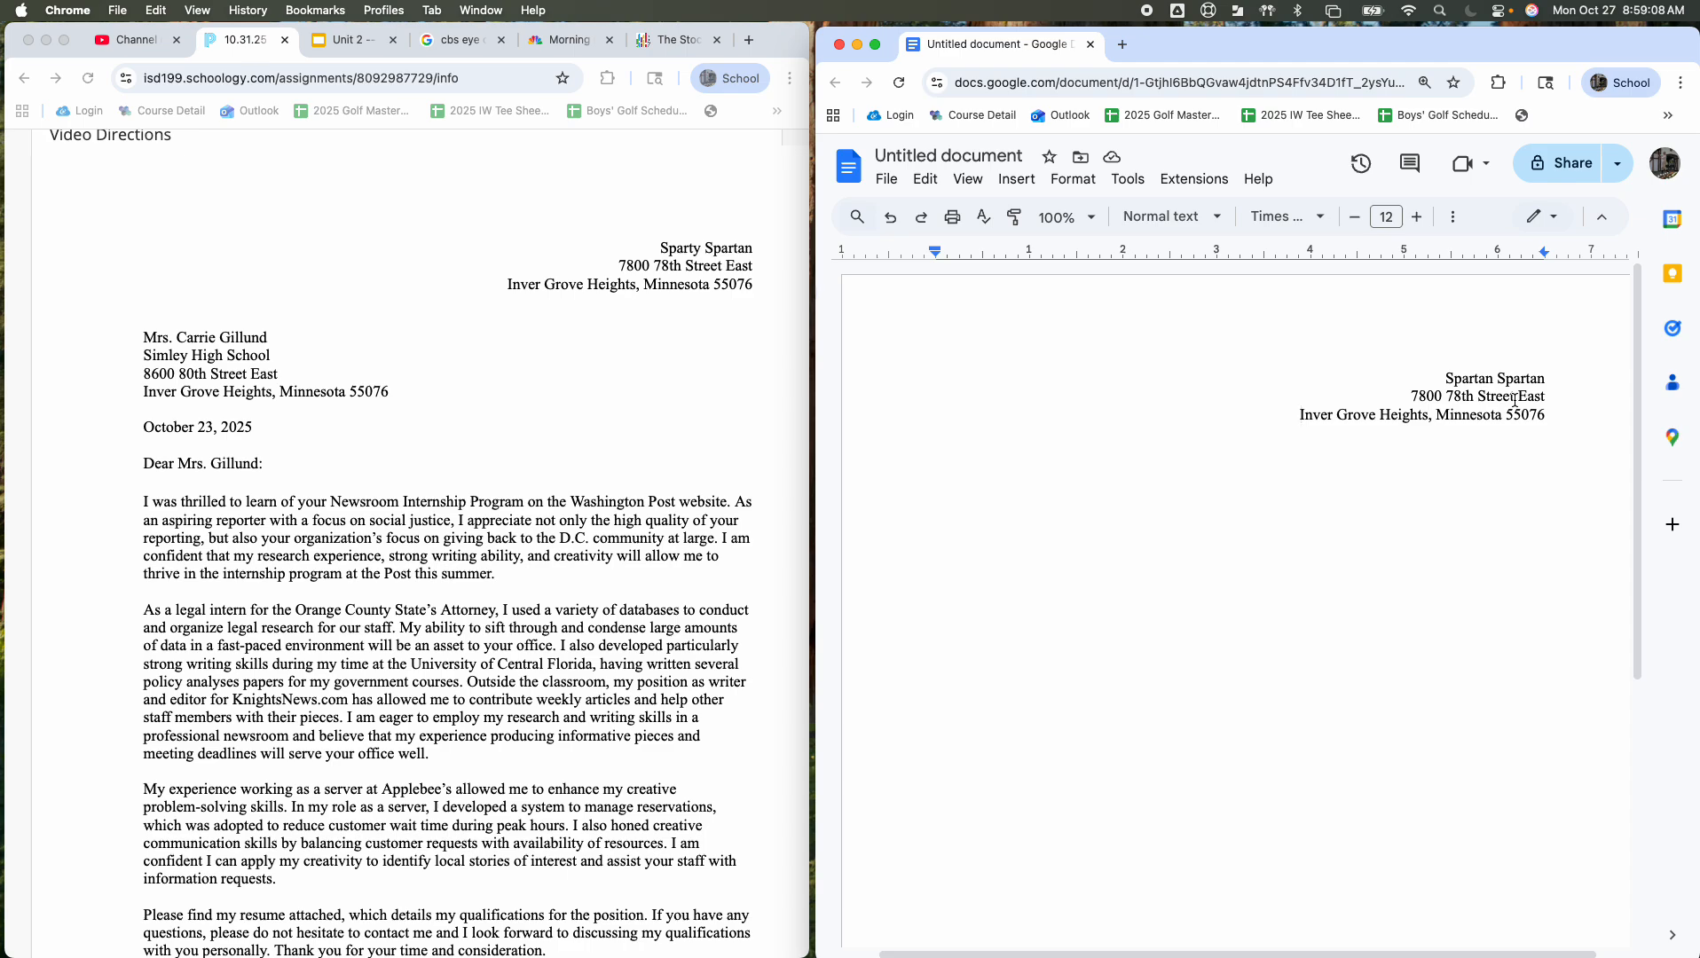
pyautogui.click(1550, 378)
# Step: Keep the right indent at 6.50 inches, check the three address lines, and start a new line below
pyautogui.moveTo(1545, 257); pyautogui.dragTo(1545, 256)
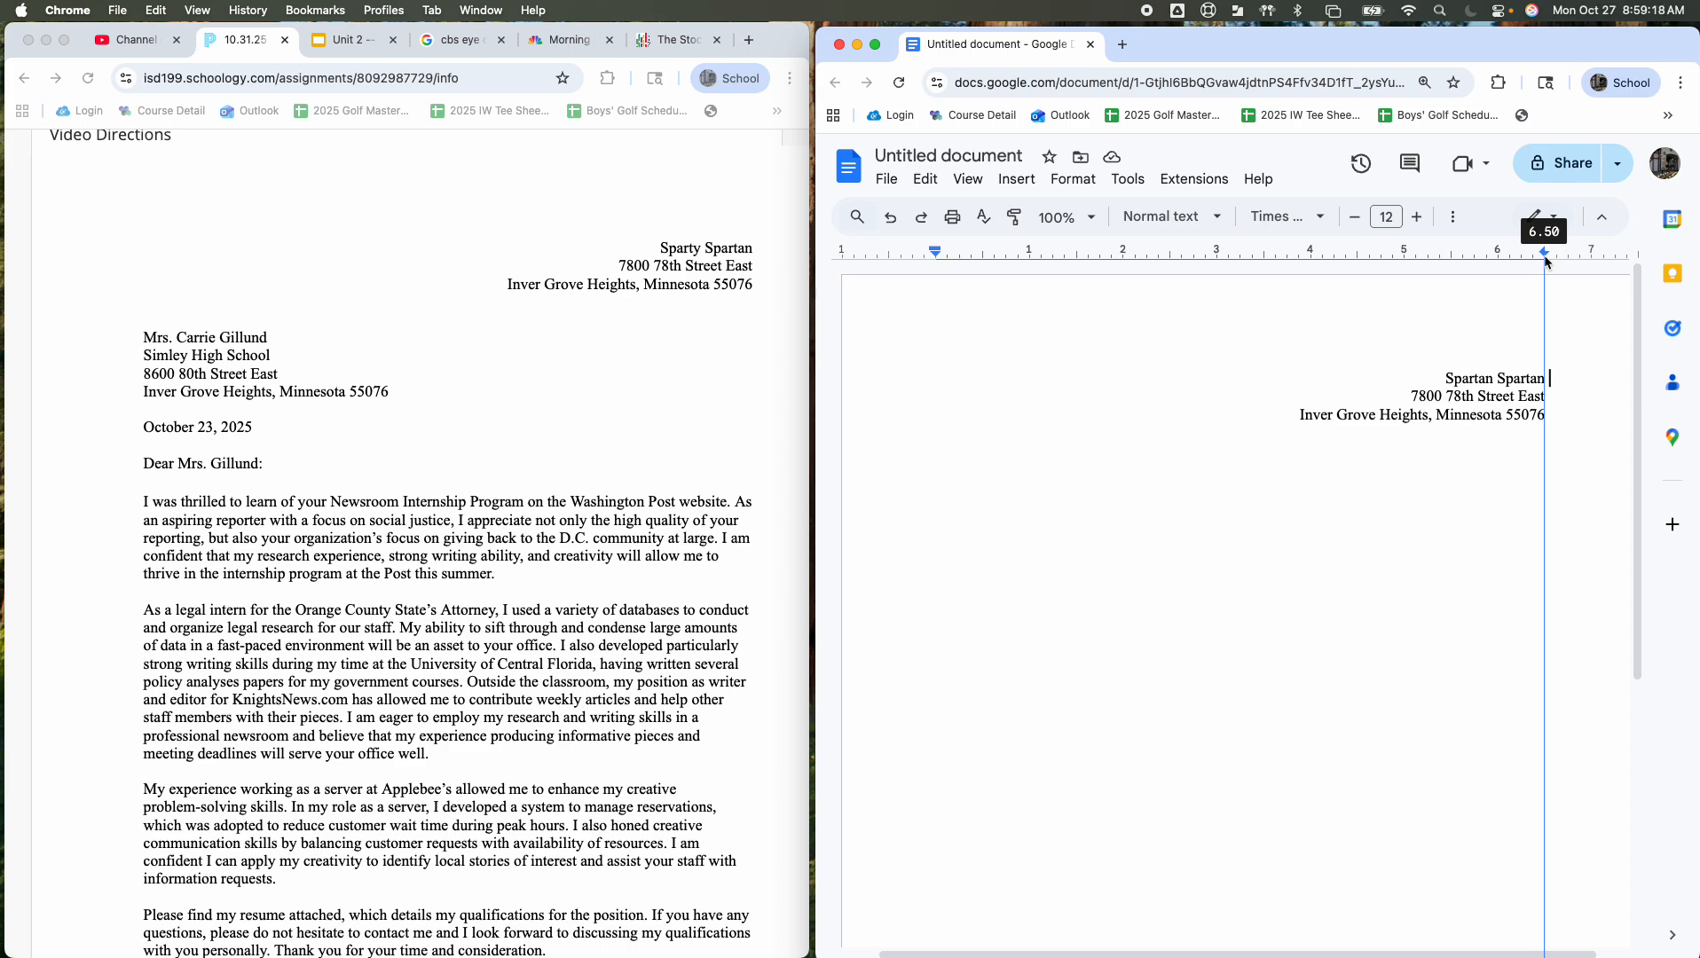
pyautogui.moveTo(1545, 258); pyautogui.dragTo(1542, 259)
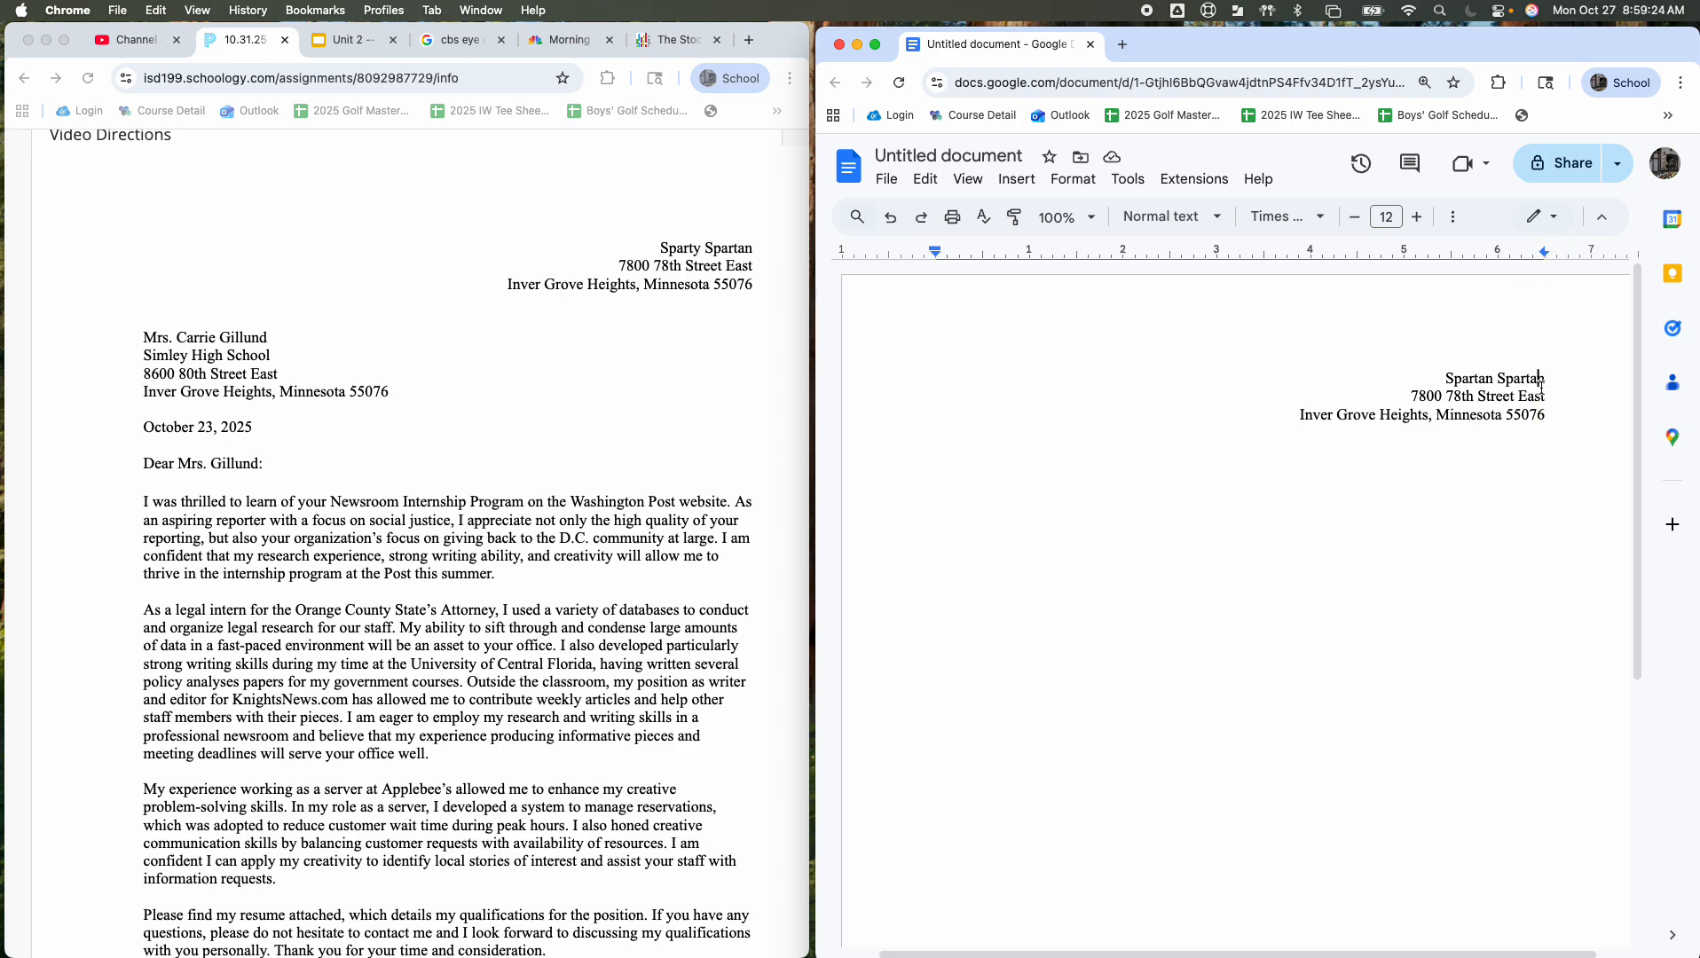
pyautogui.moveTo(1540, 376); pyautogui.dragTo(1540, 419)
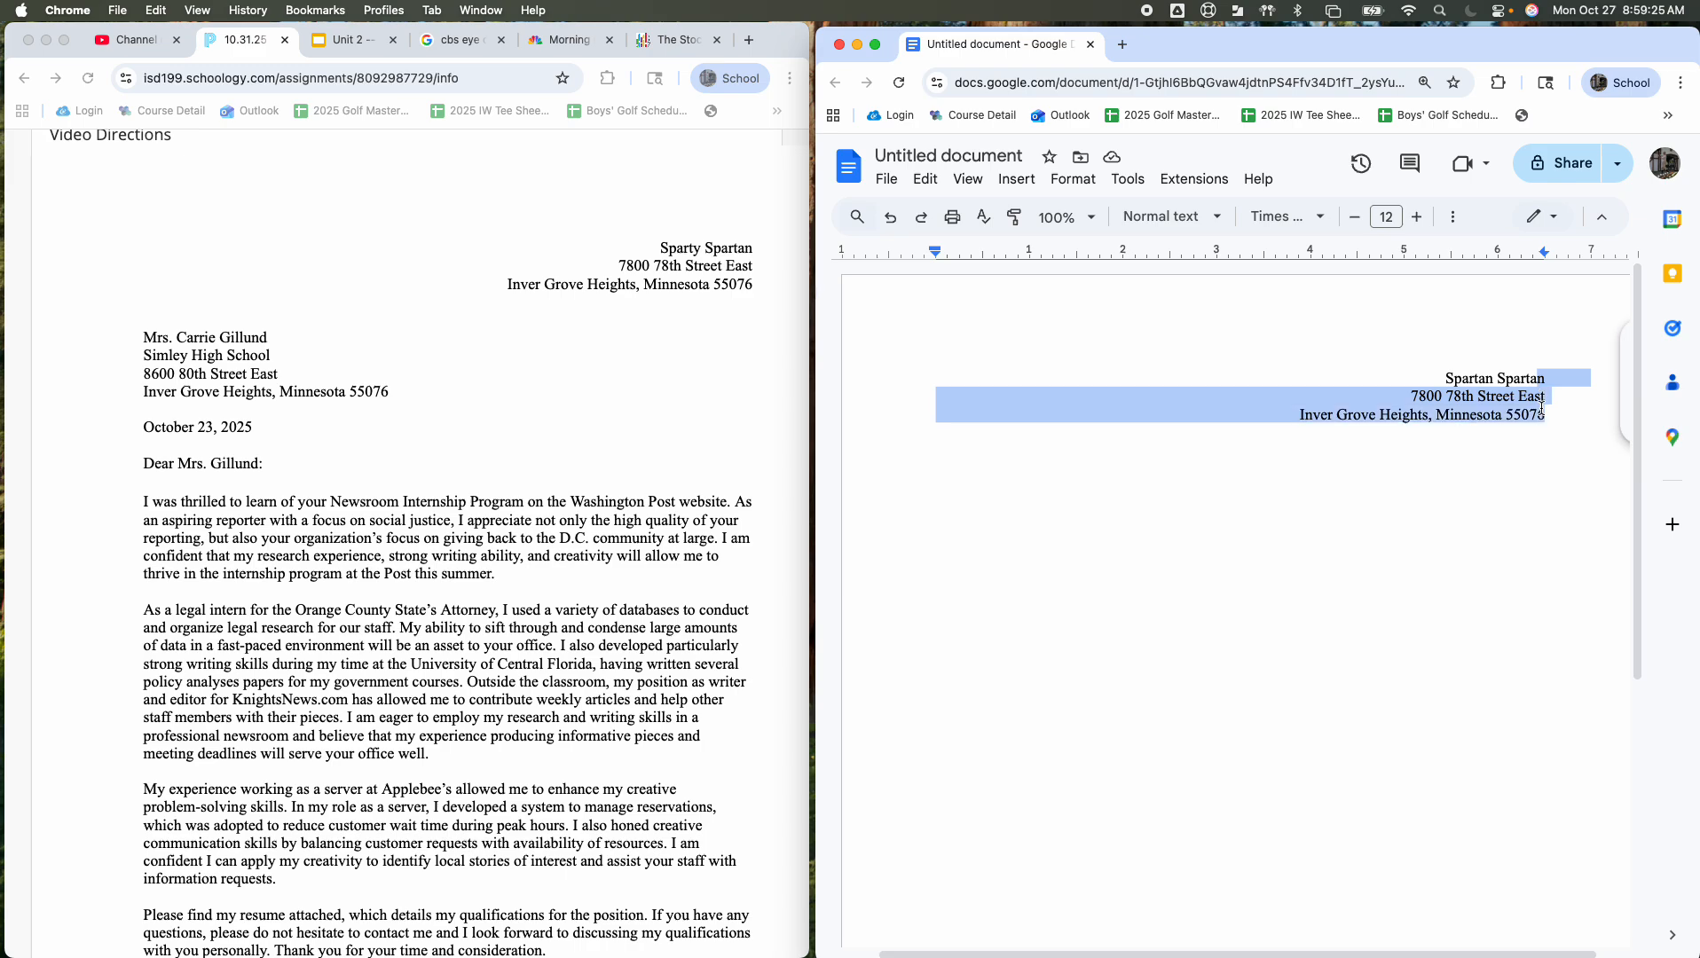
pyautogui.click(1498, 477)
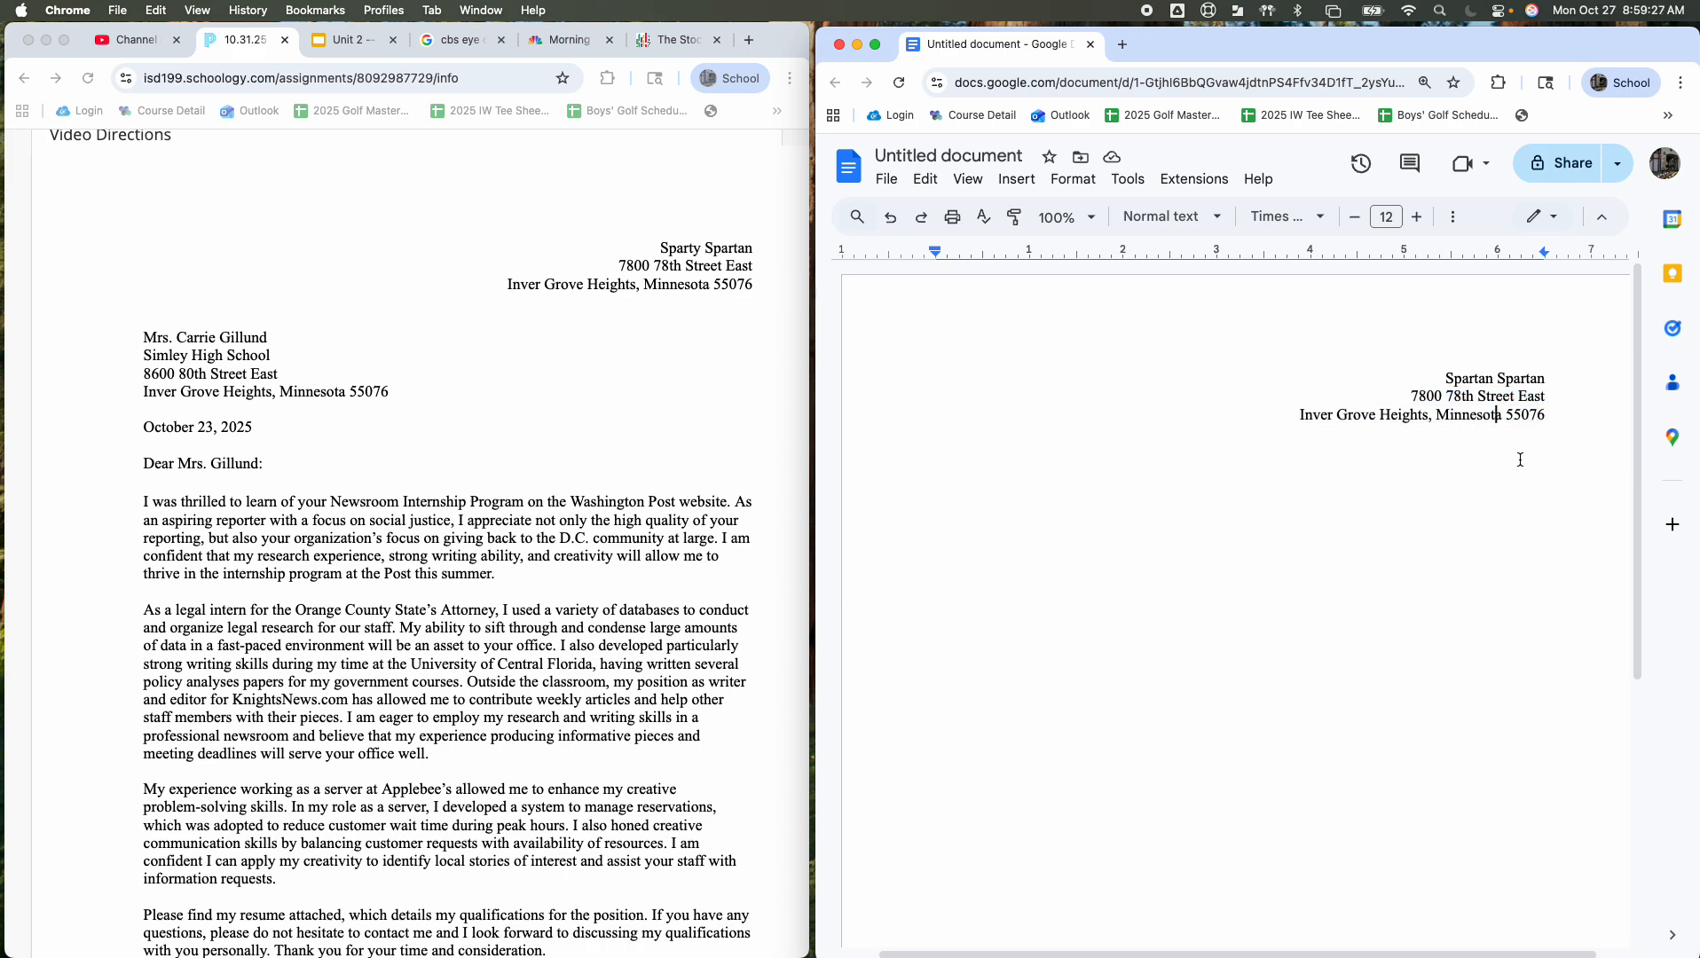
pyautogui.click(1573, 407)
pyautogui.press('Return')
pyautogui.press('Return')
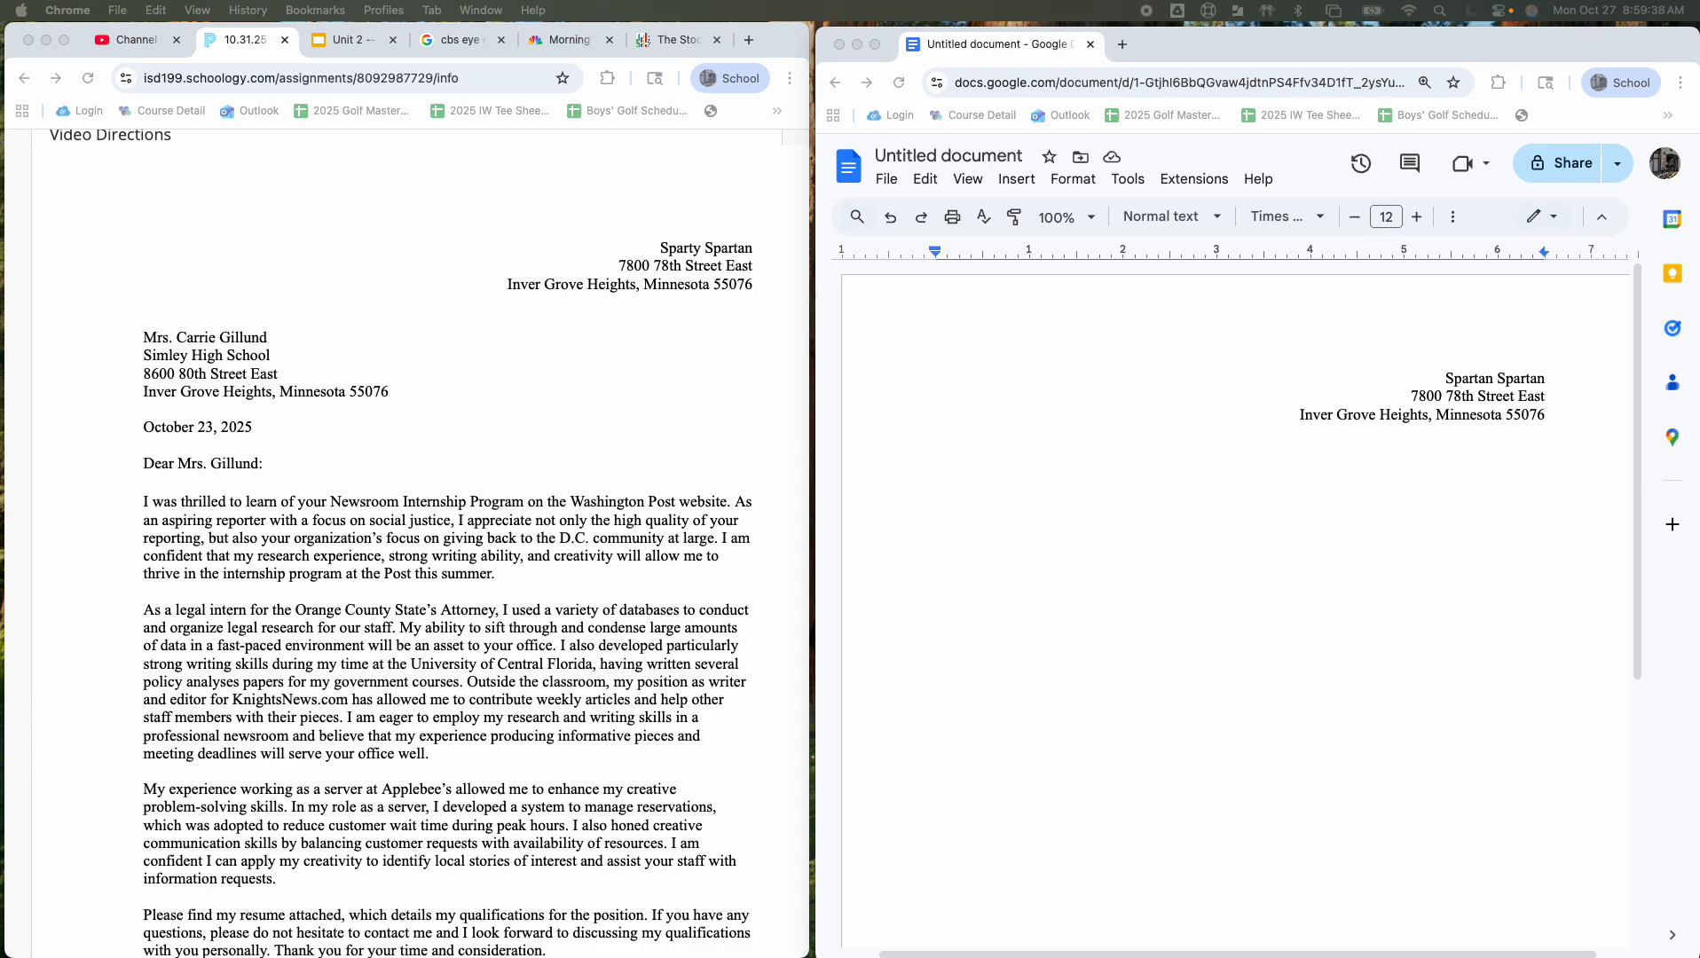
# Step: Paste the four-line inside address below the return address
pyautogui.click(1055, 473)
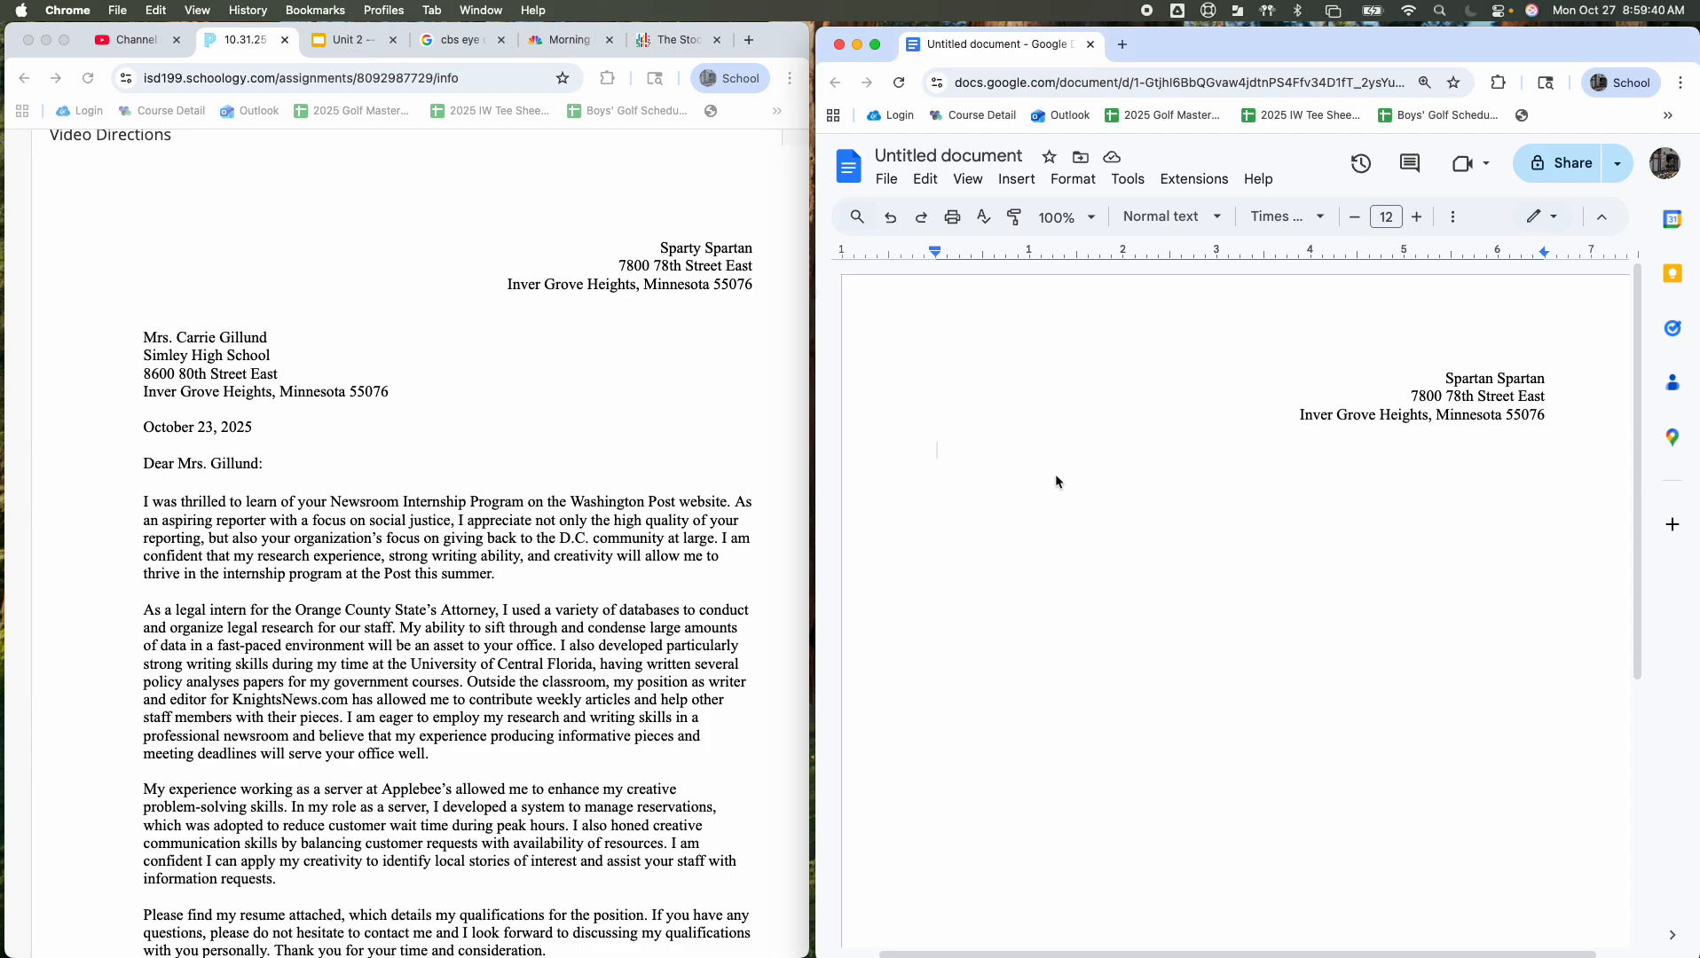
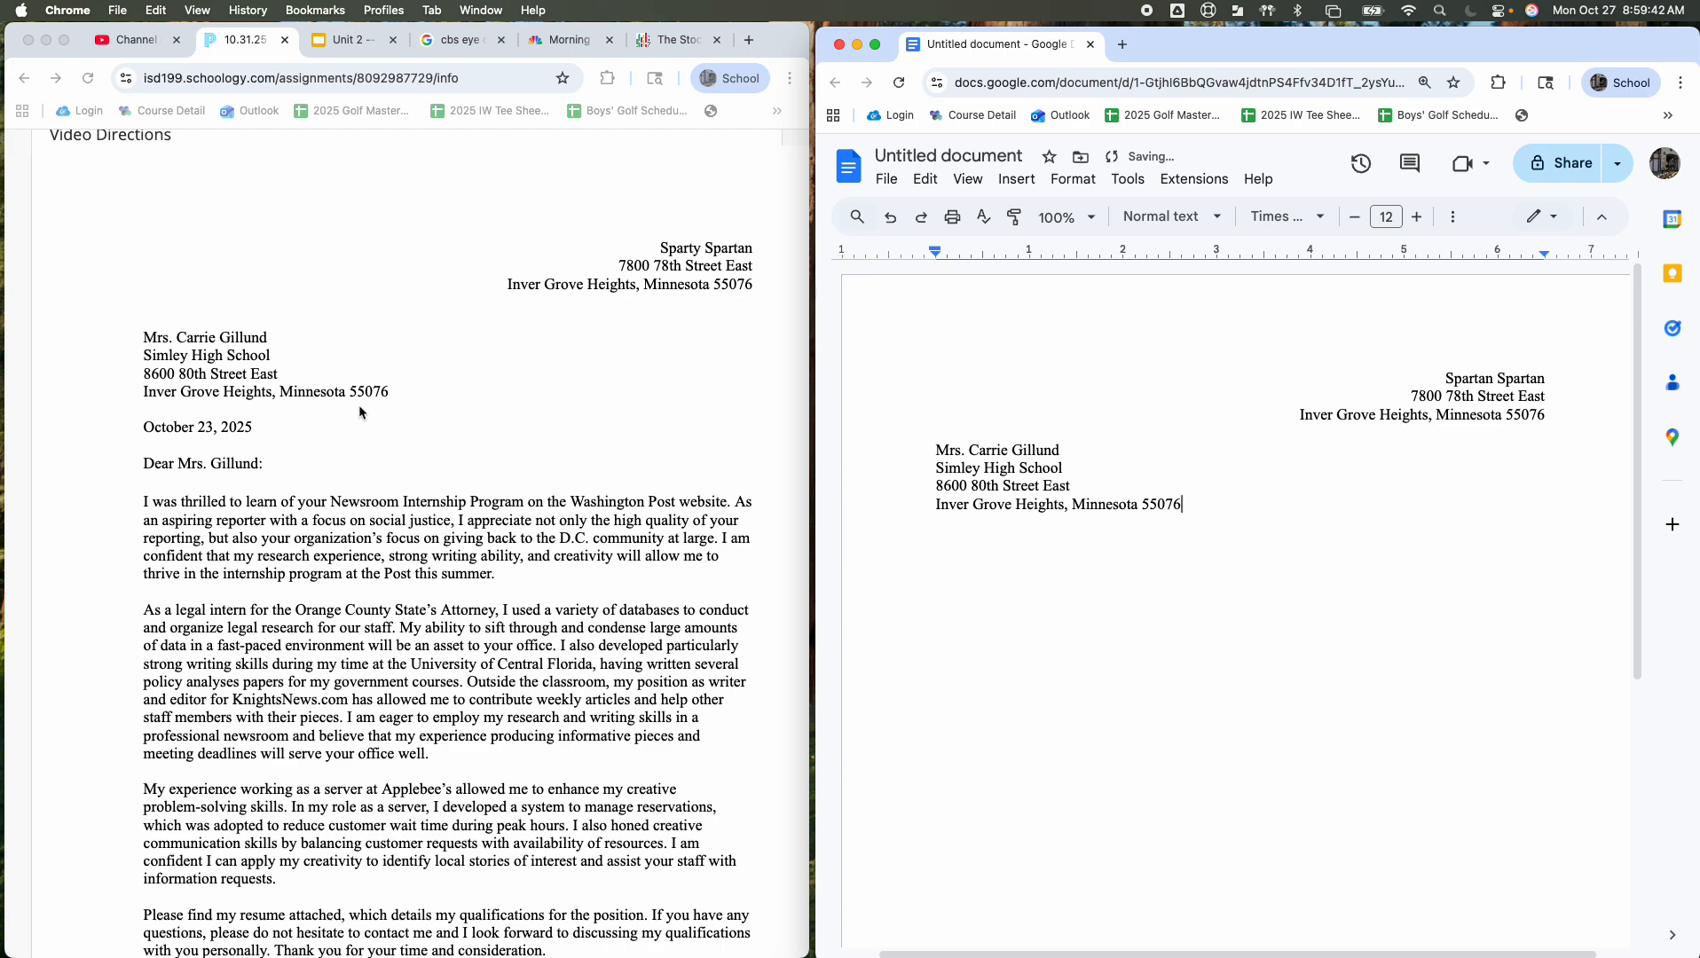
pyautogui.click(148, 438)
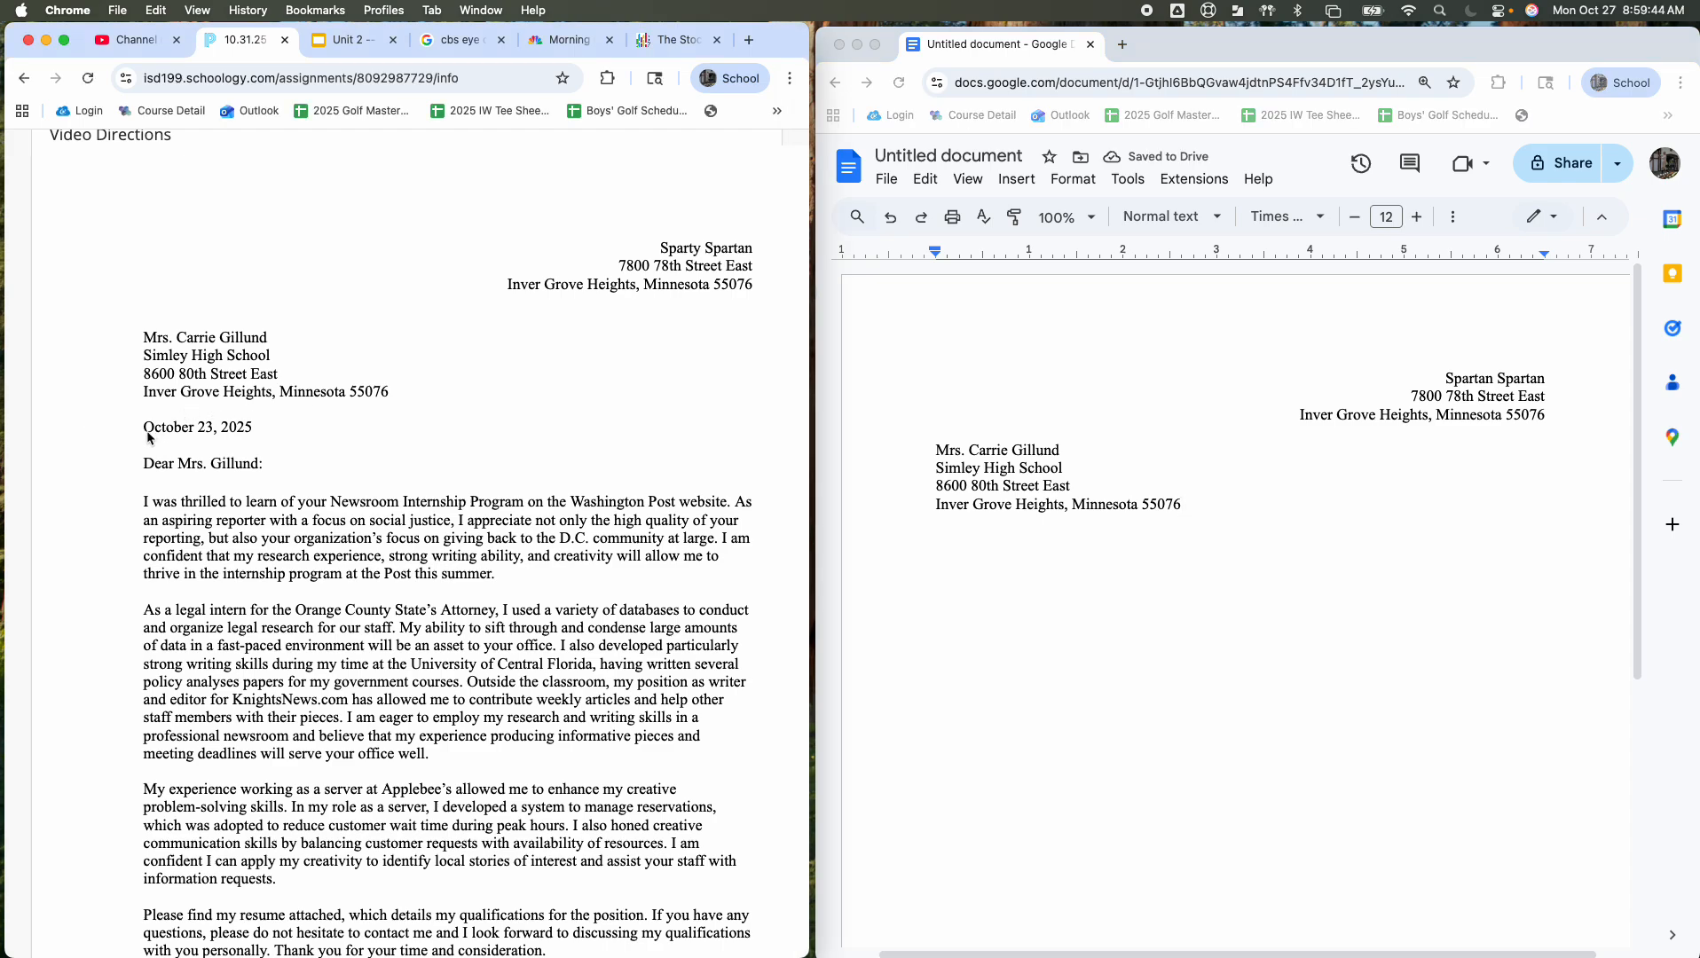
pyautogui.click(1198, 509)
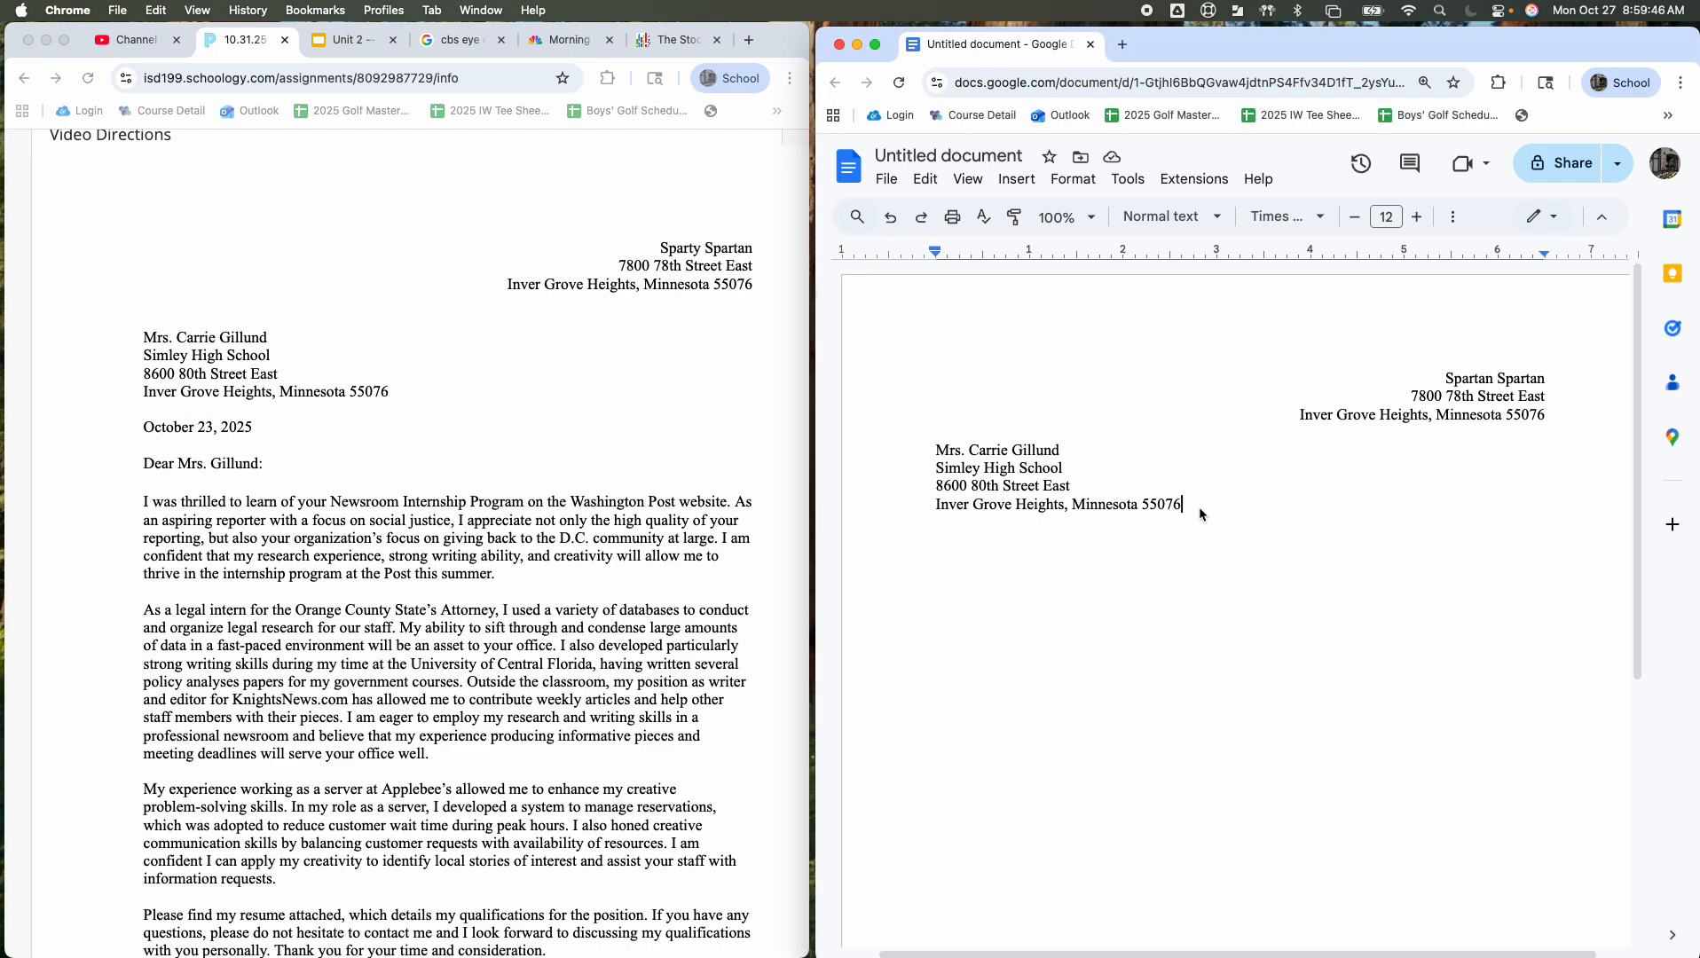
pyautogui.press('Return')
pyautogui.press('Return')
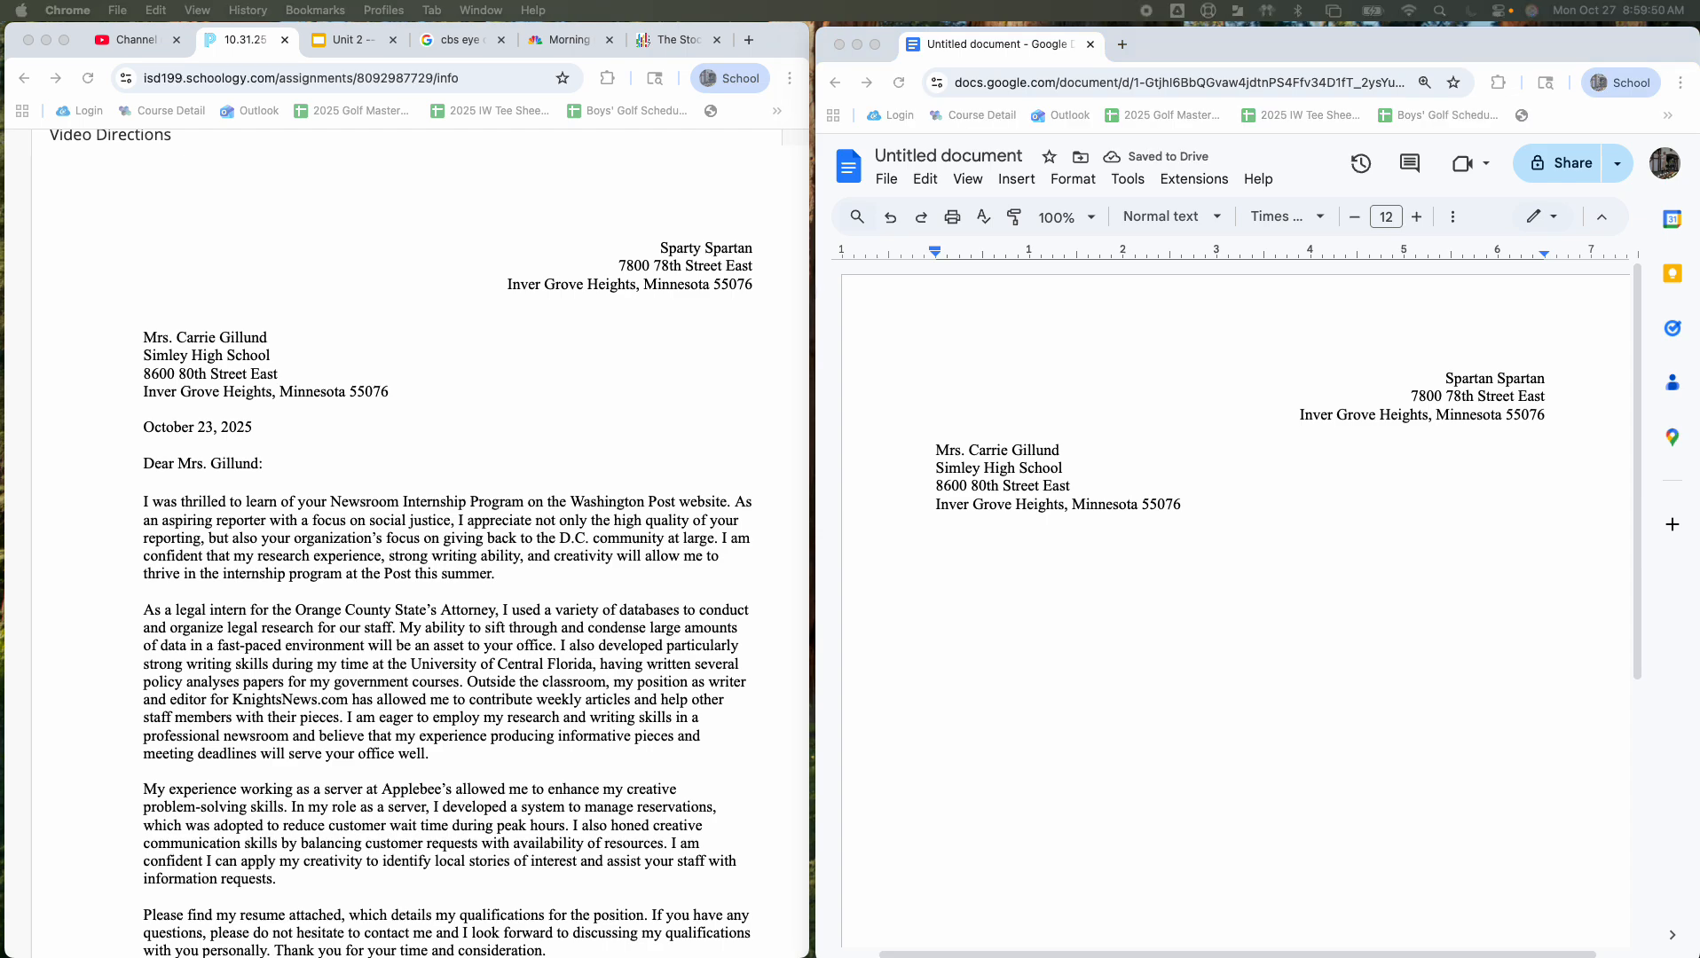
# Step: Paste the date October 23, 2025 and the salutation, separated by a blank line
pyautogui.click(1120, 552)
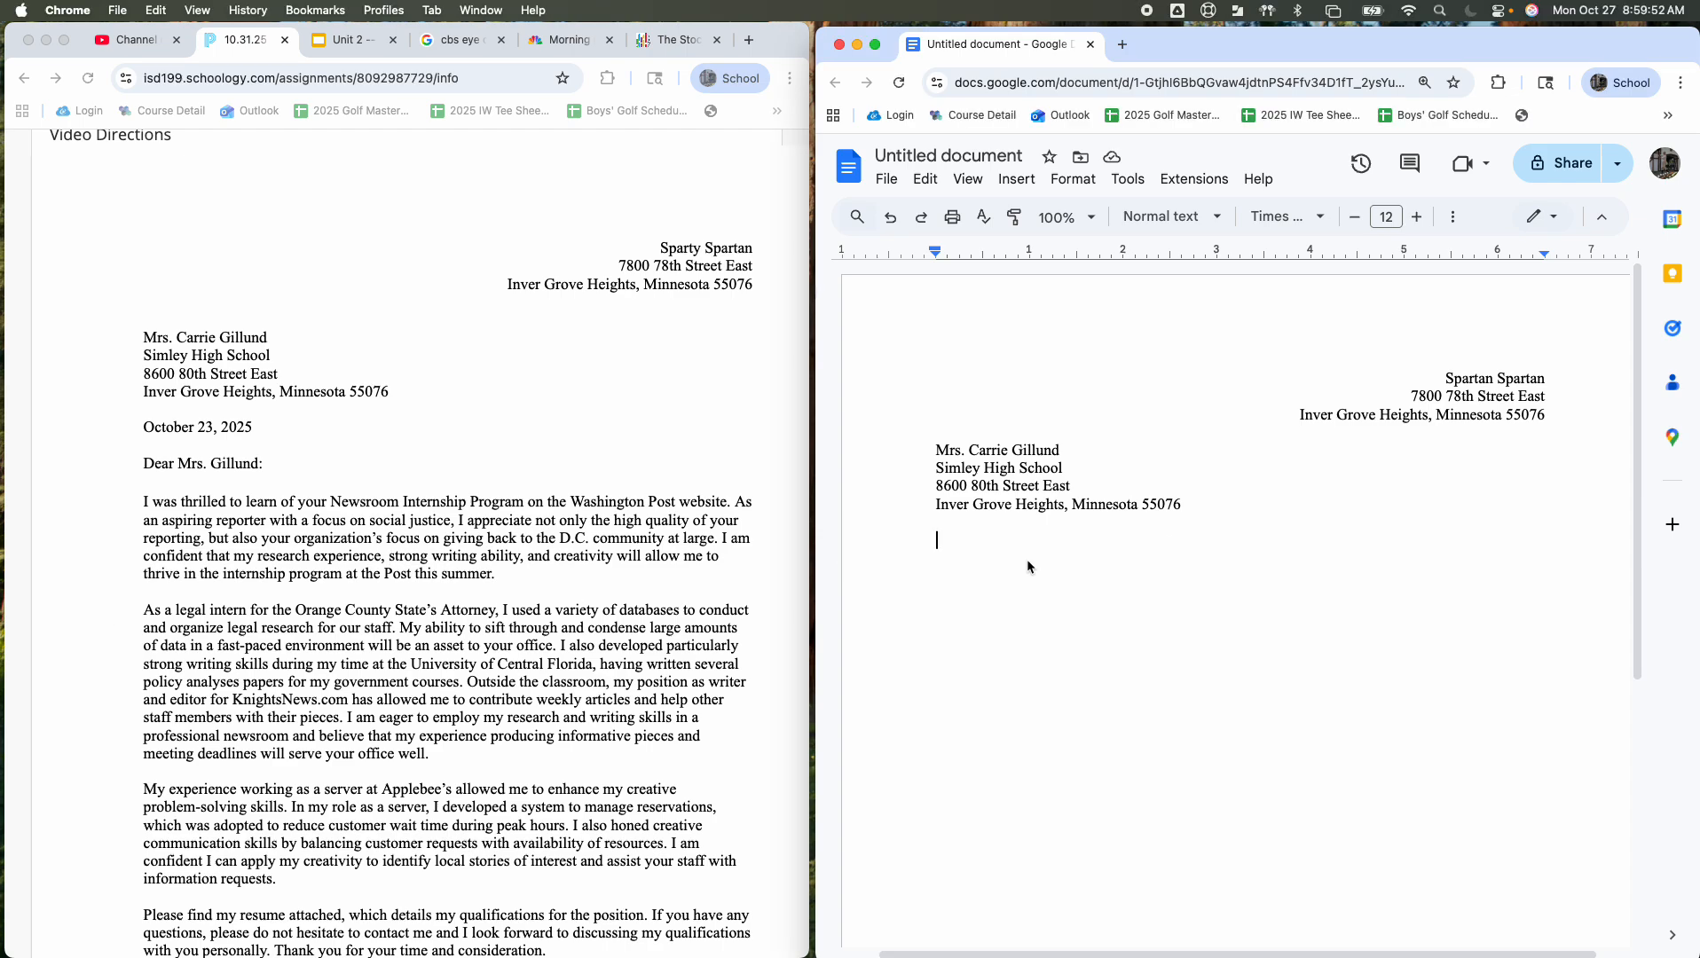
pyautogui.write('October 23, 2025')
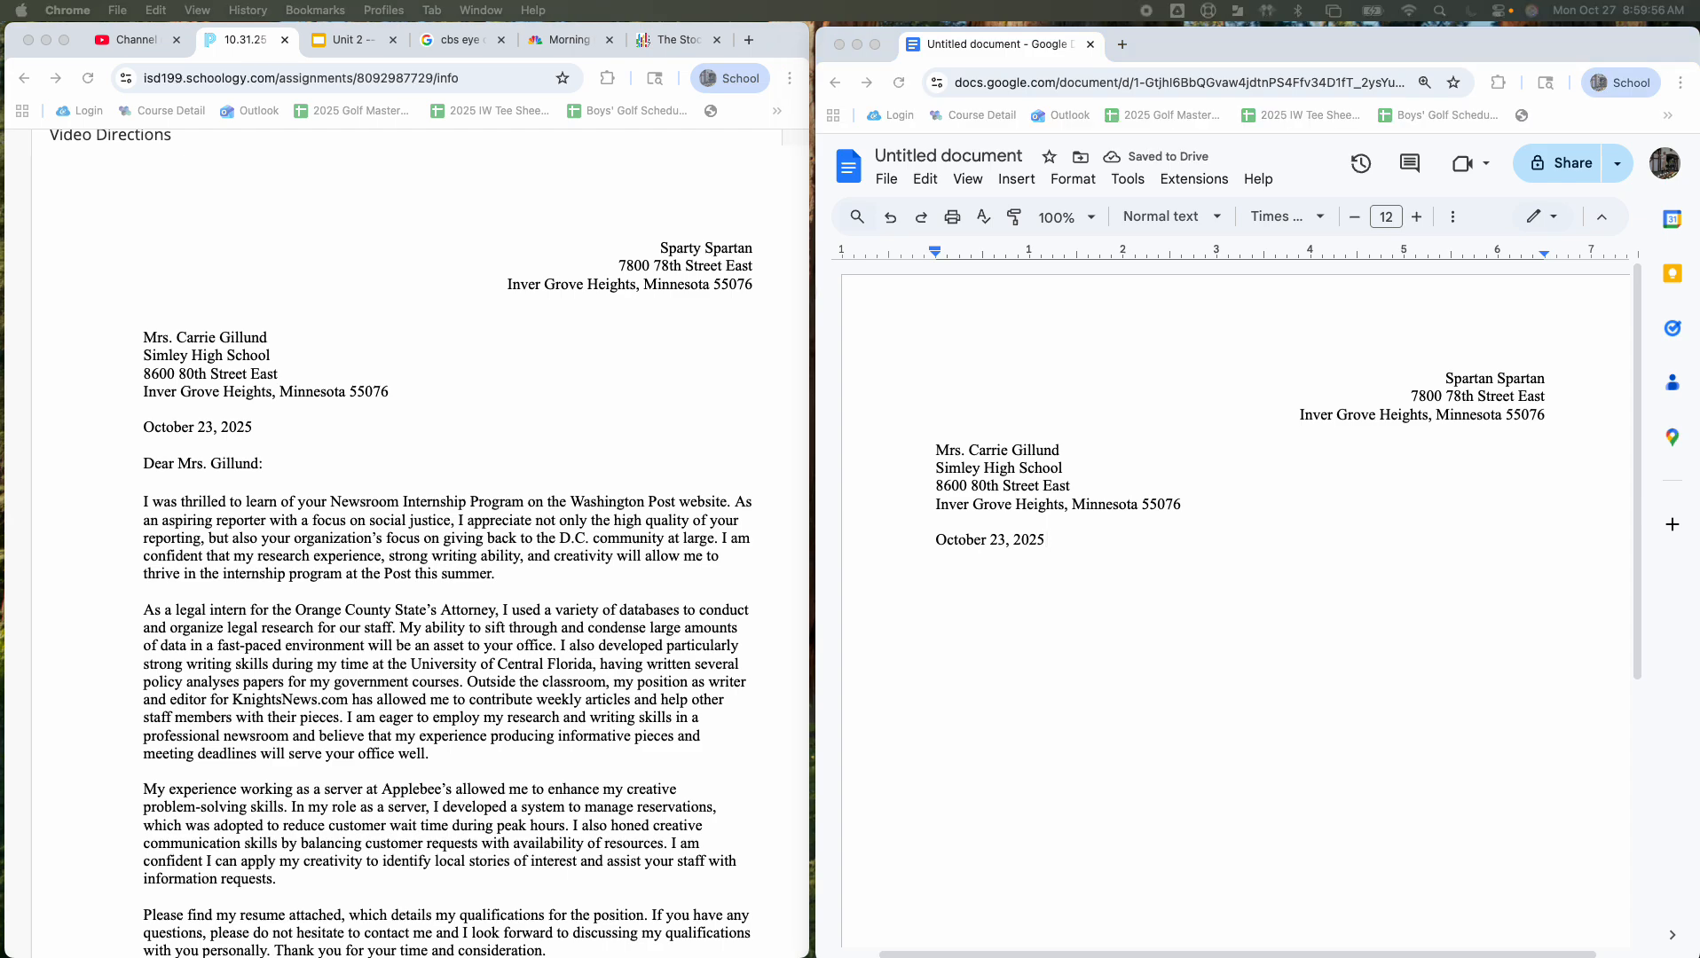
pyautogui.click(1029, 560)
pyautogui.press('Return')
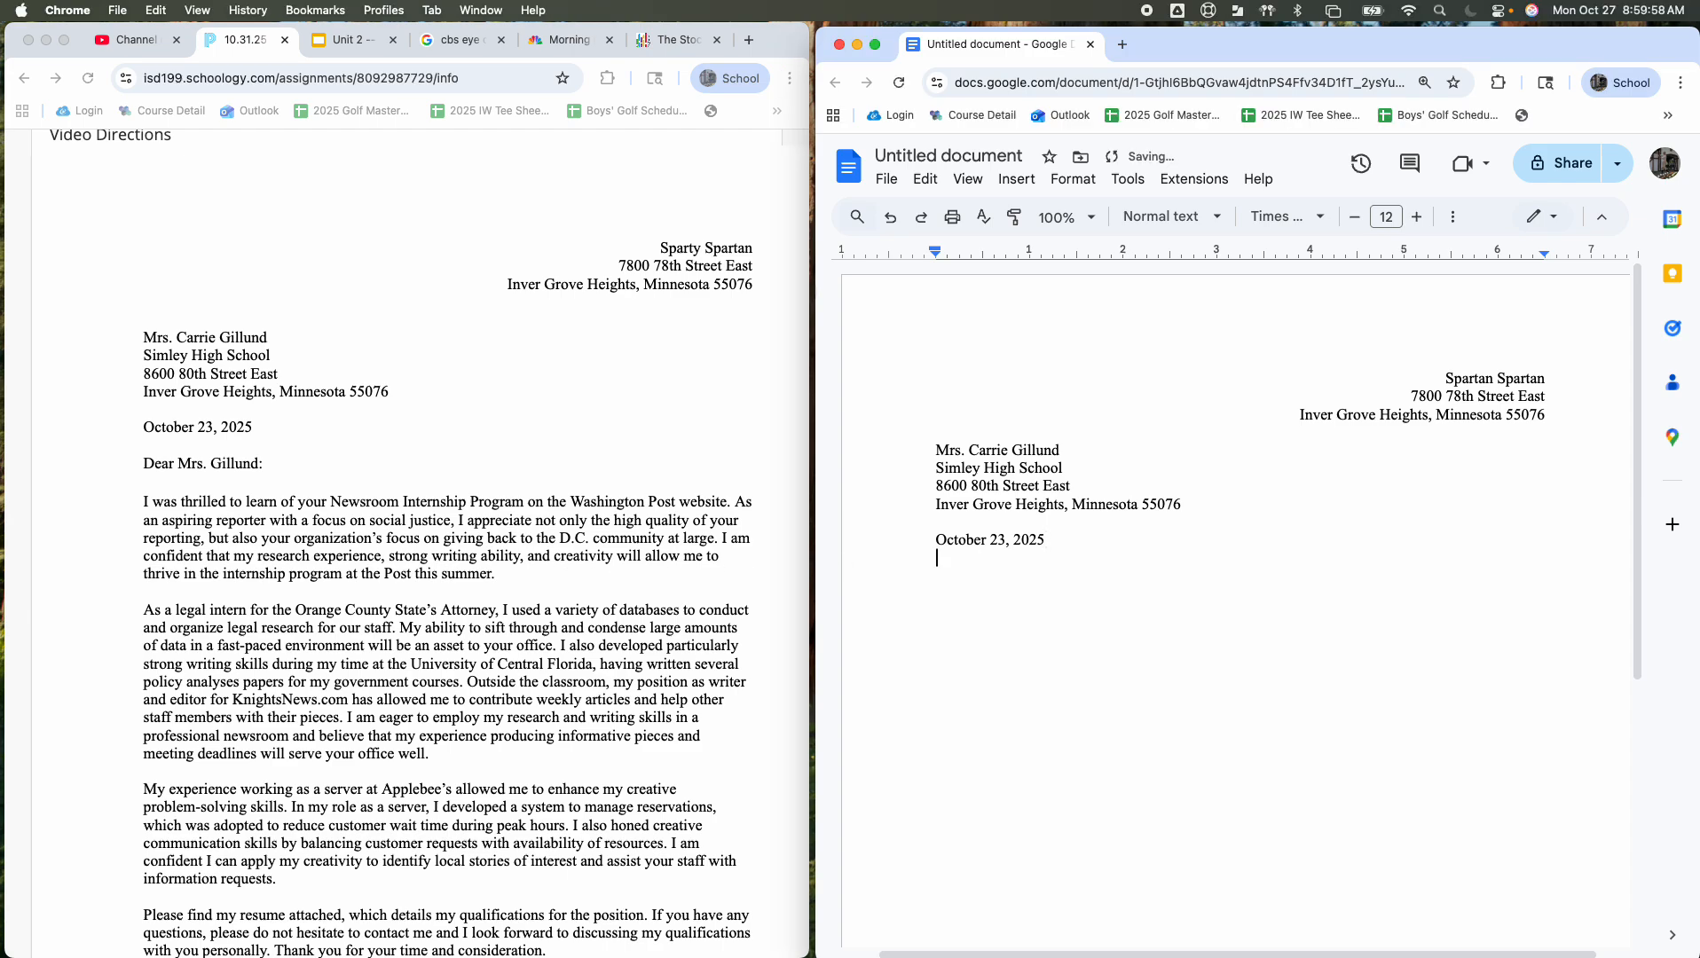
pyautogui.write('Dear Mrs. Gillund:')
pyautogui.press('Up')
pyautogui.press('Return')
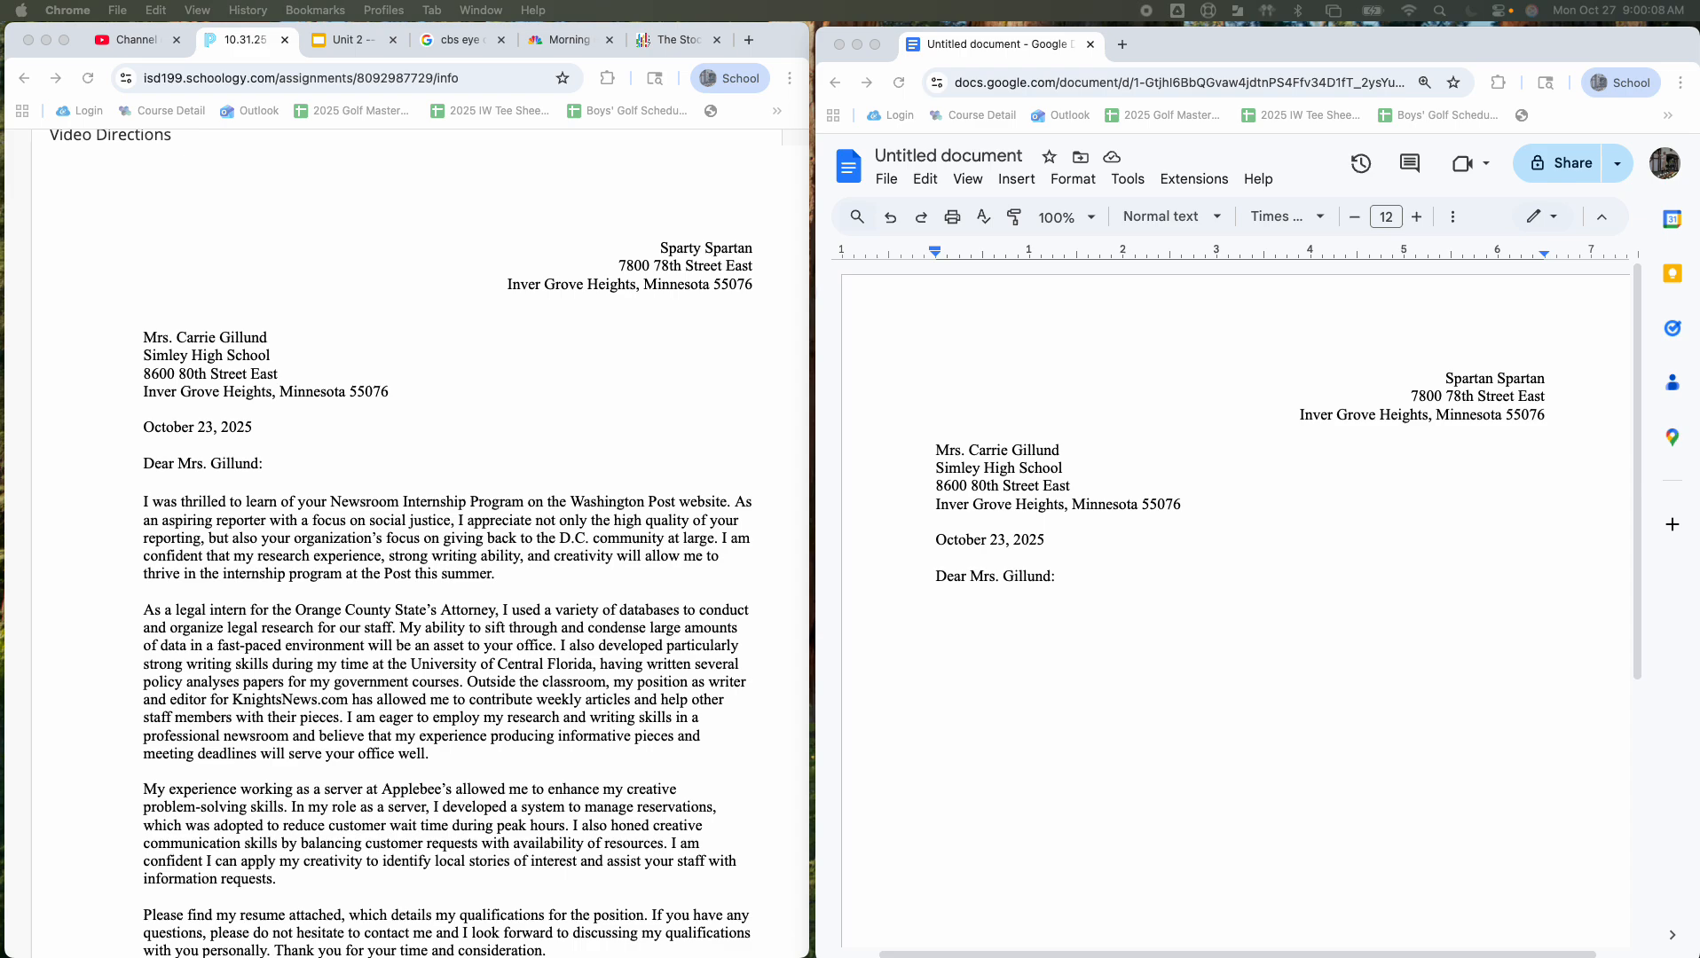
pyautogui.click(1089, 588)
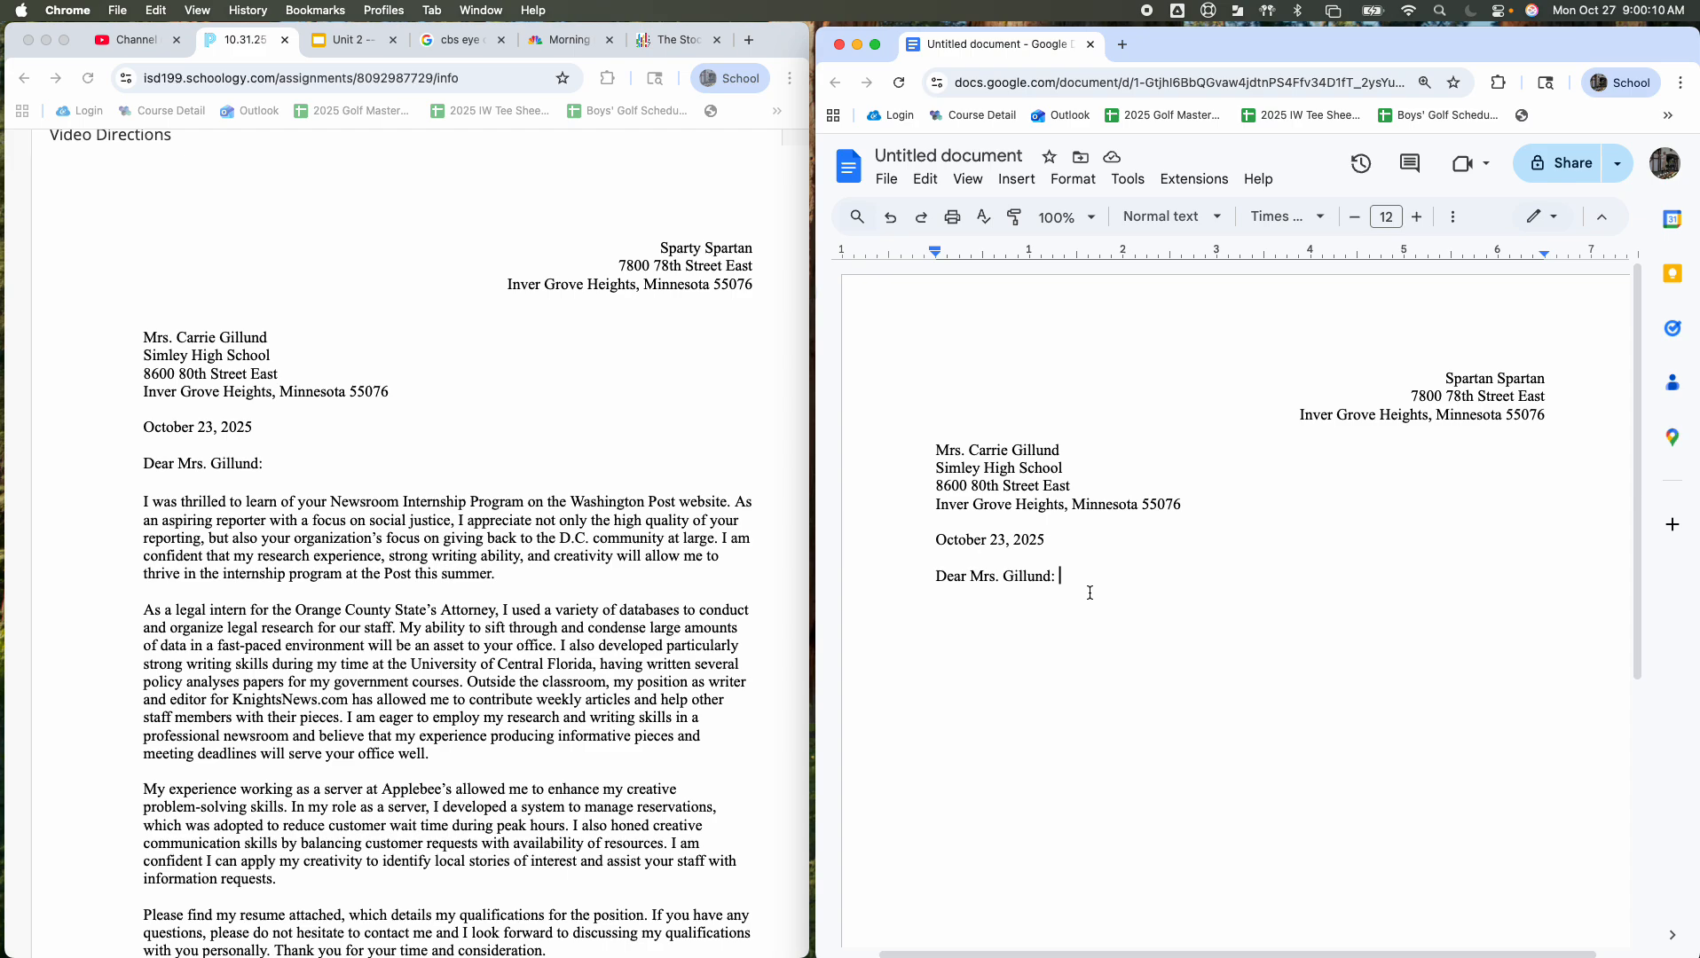
# Step: Paste the four body paragraphs, 'With best regards,' and the signature, then review paragraph spacing
pyautogui.press('Return')
pyautogui.press('Return')
pyautogui.press('super+v')
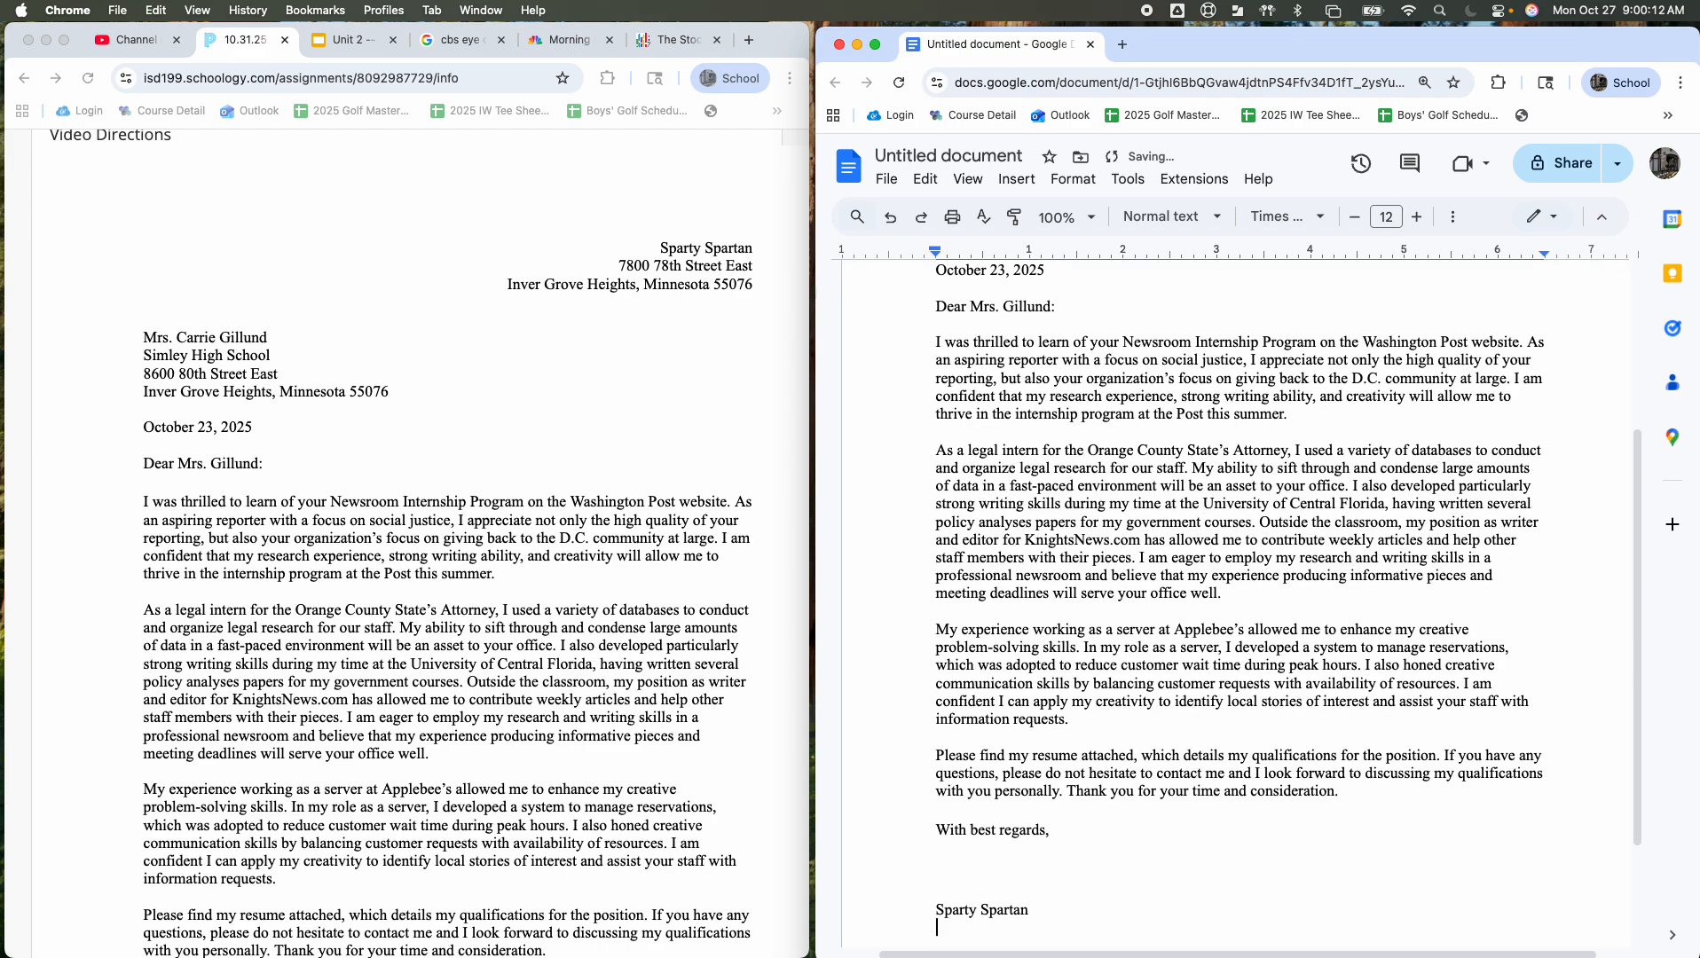
pyautogui.scroll(5, 1092, 593)
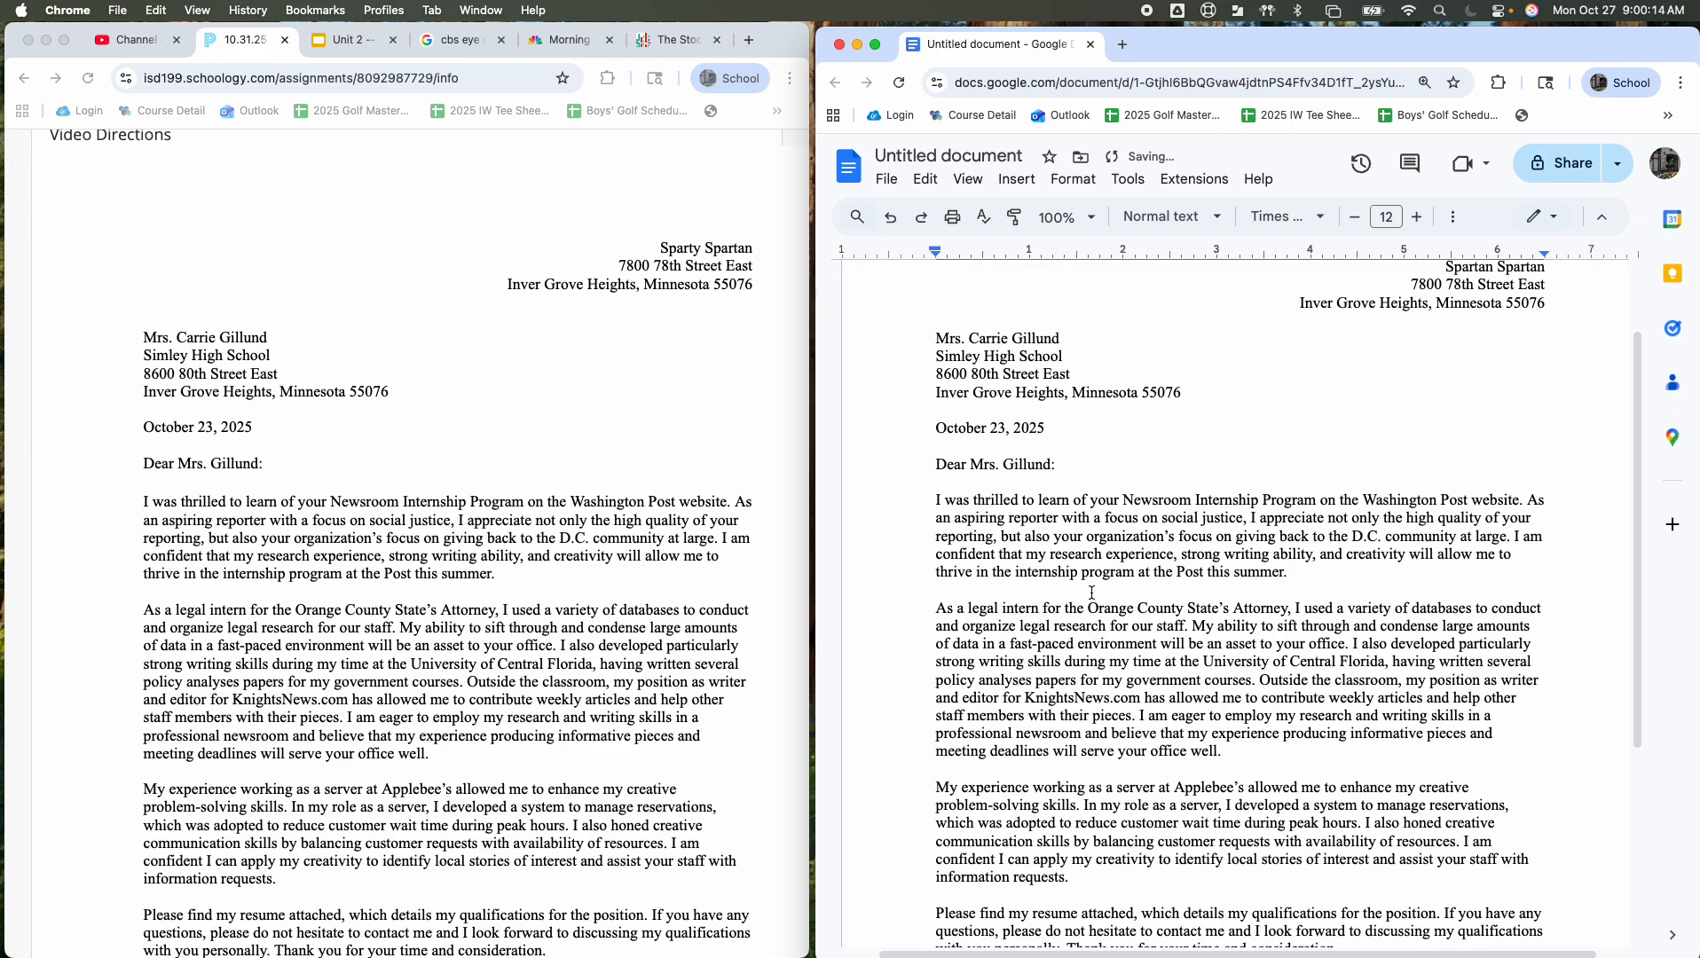
pyautogui.scroll(-5, 1069, 595)
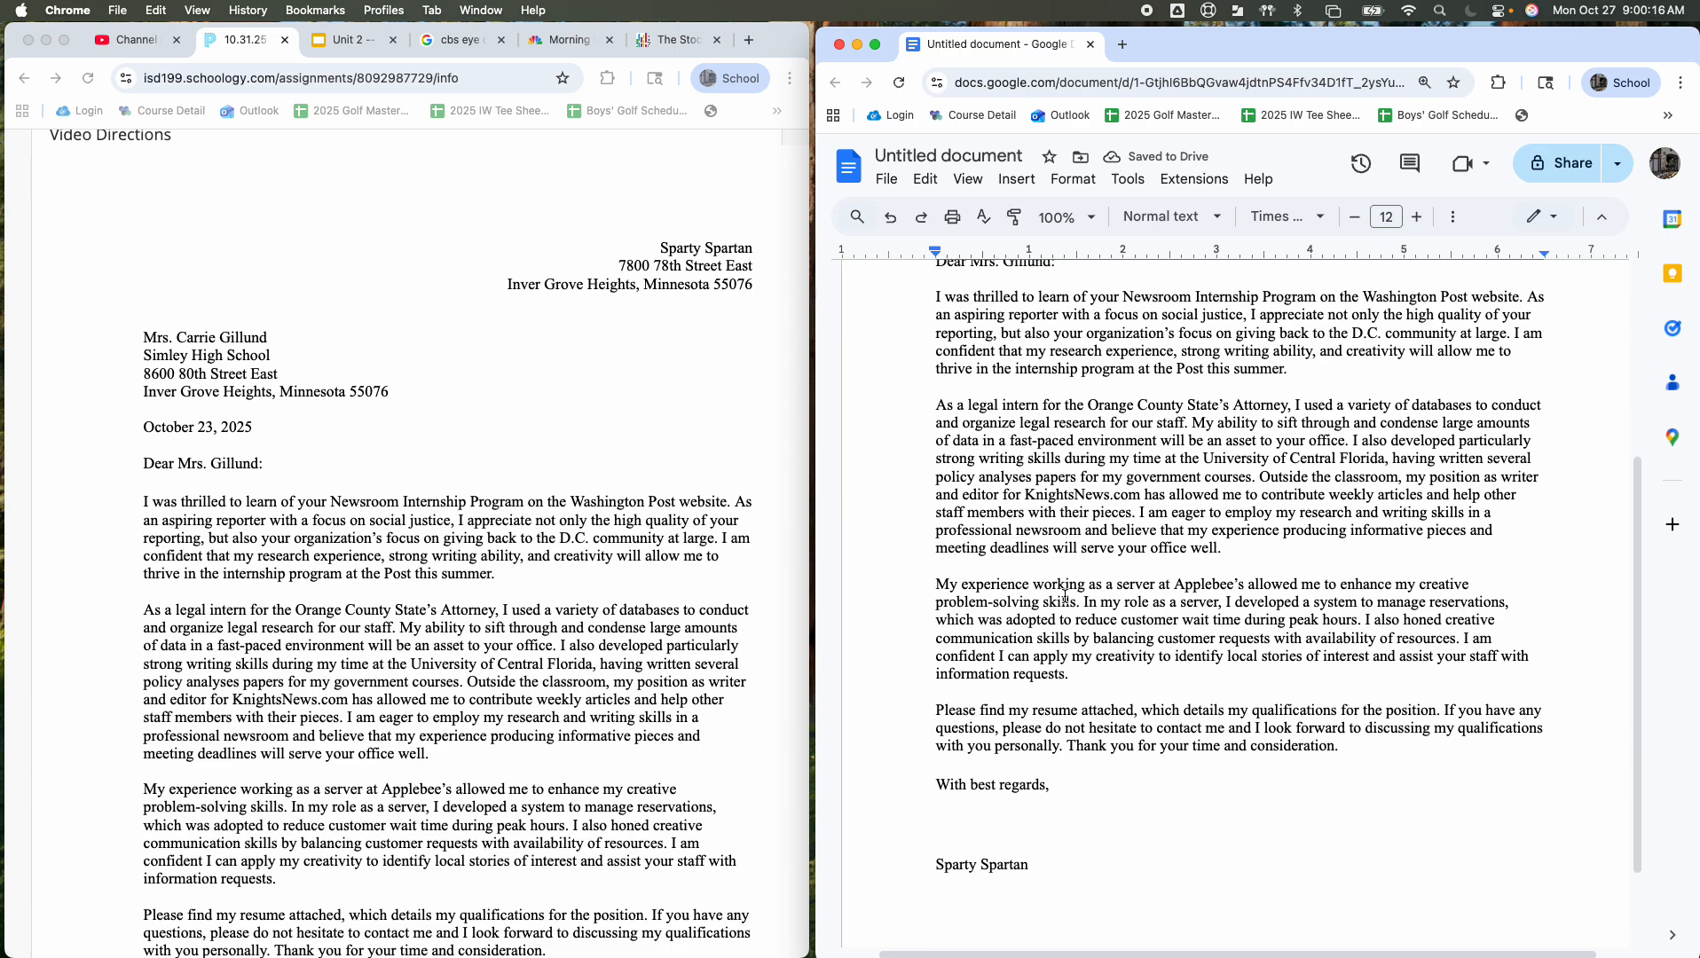
pyautogui.scroll(-2, 1064, 594)
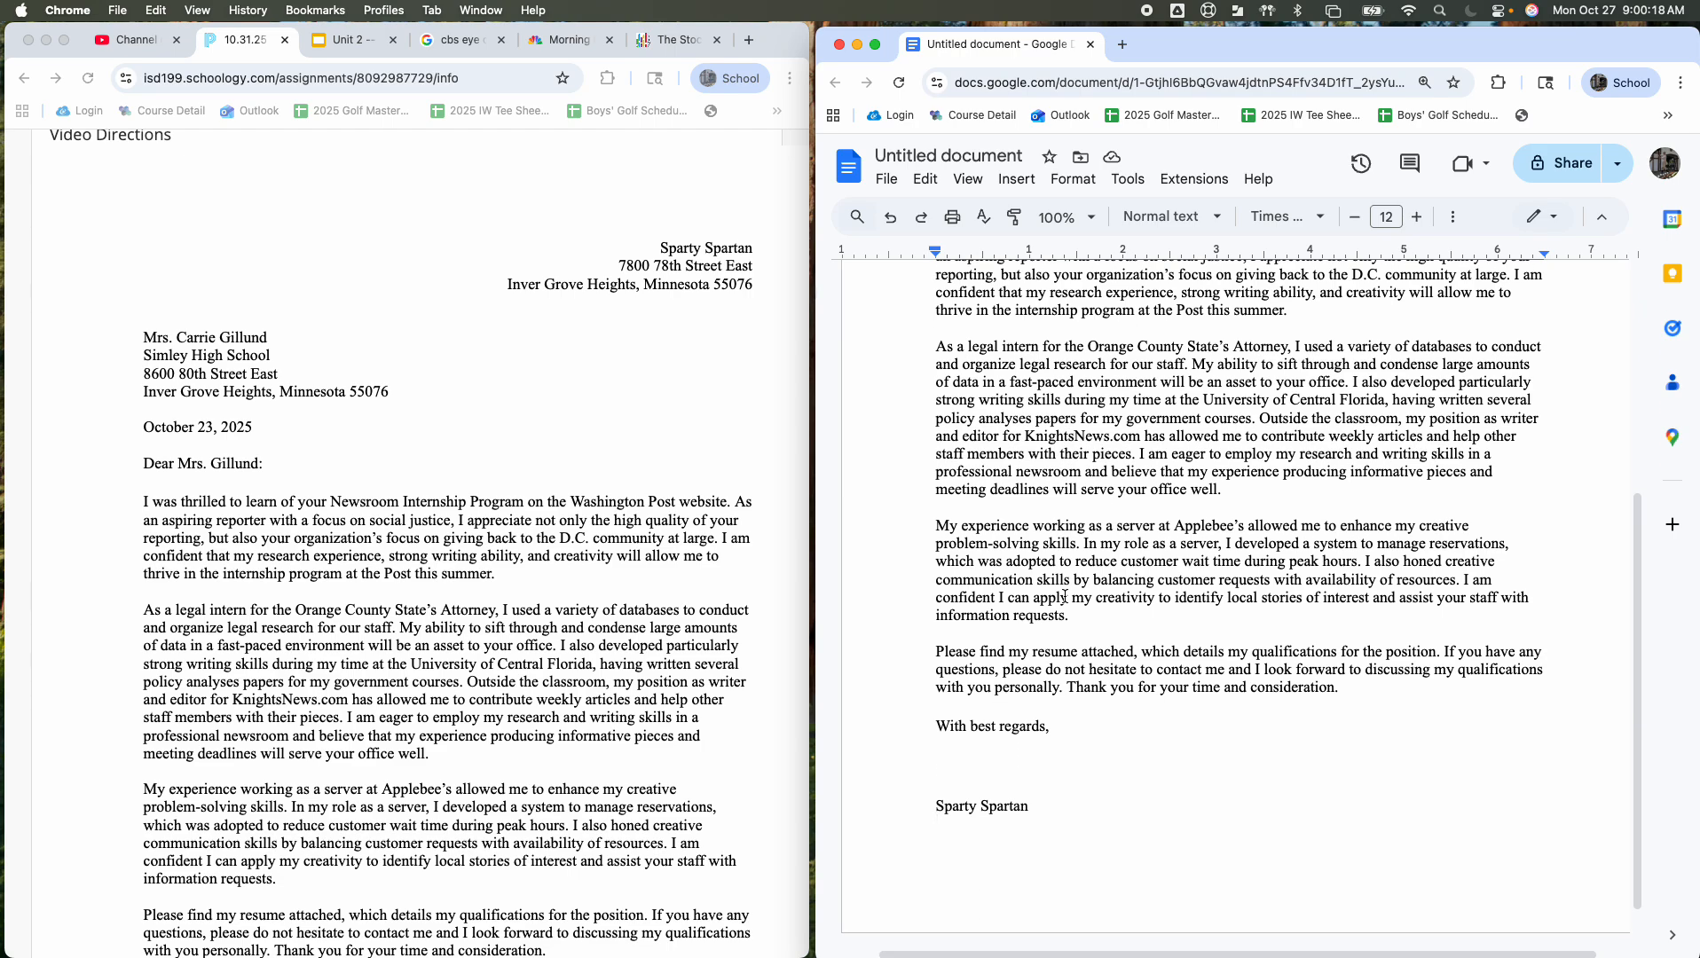
pyautogui.scroll(4, 1064, 597)
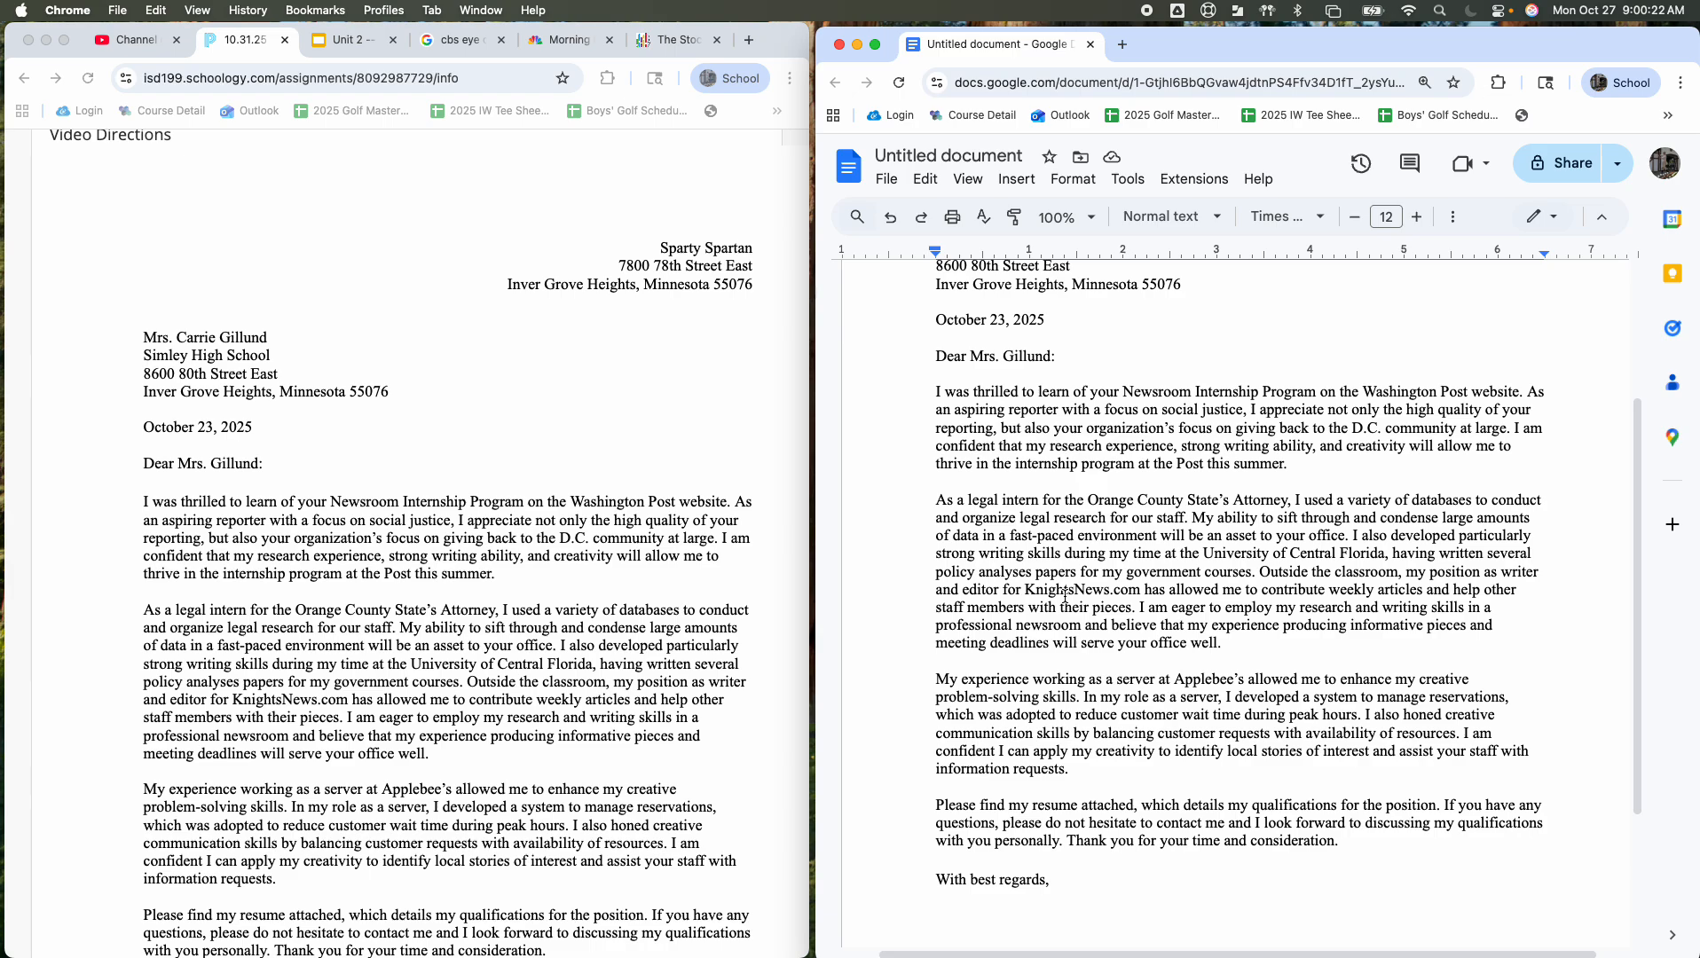
pyautogui.scroll(6, 1064, 597)
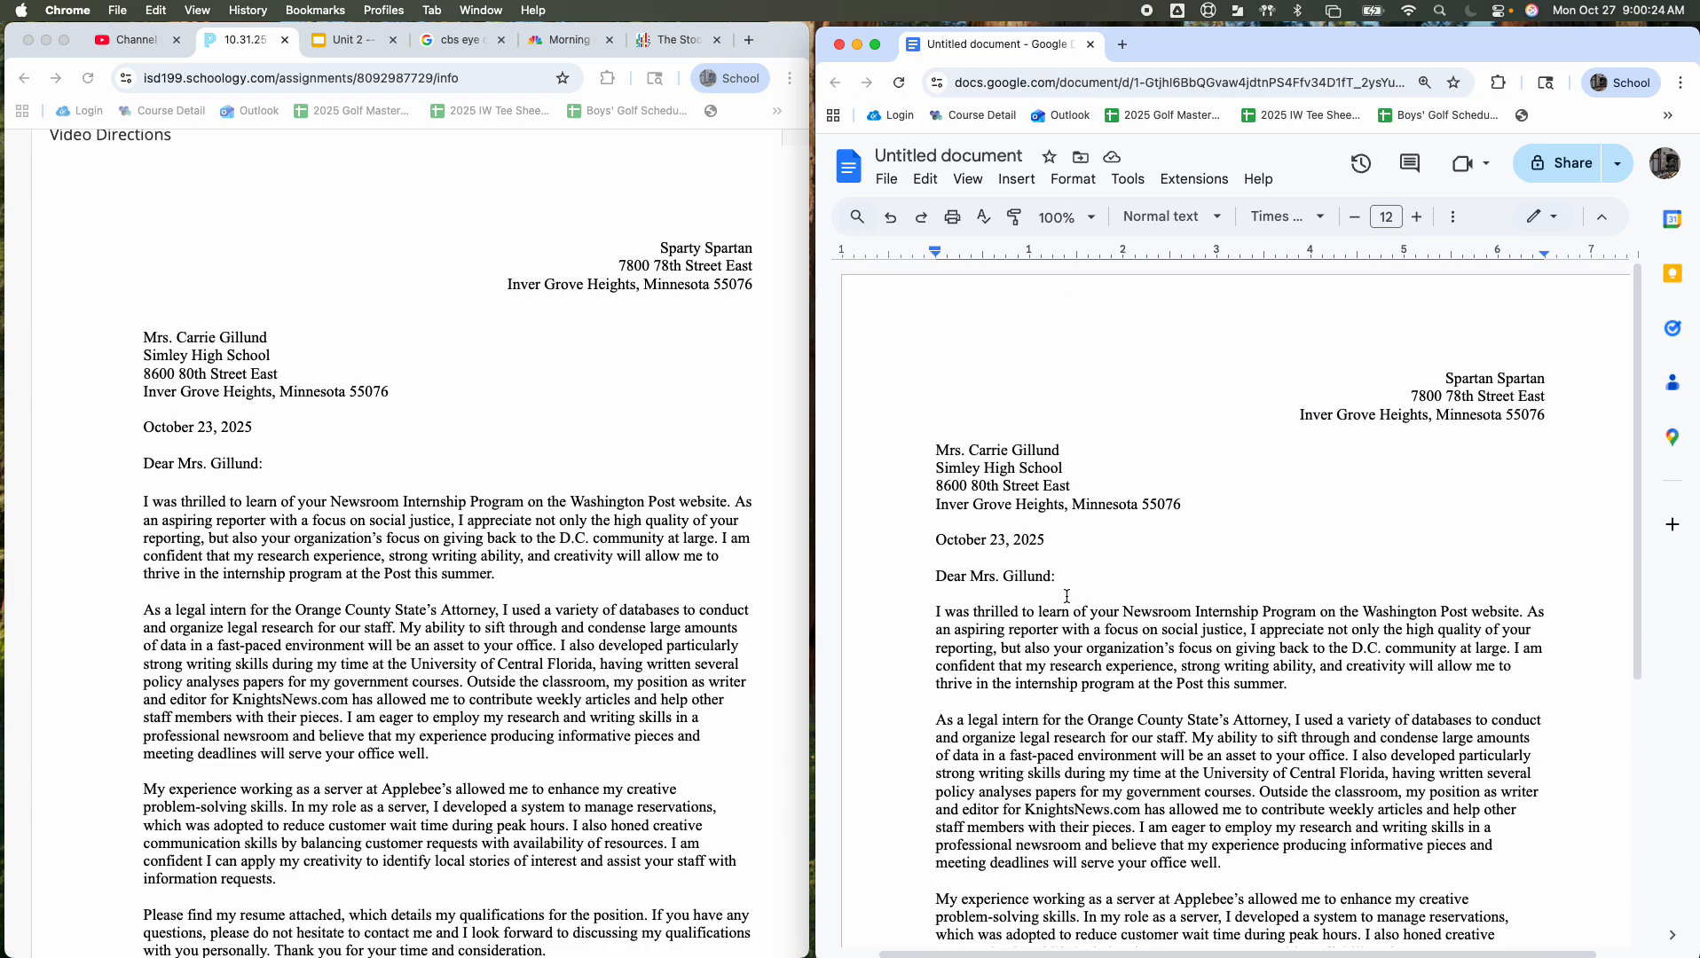
pyautogui.scroll(-4, 1235, 444)
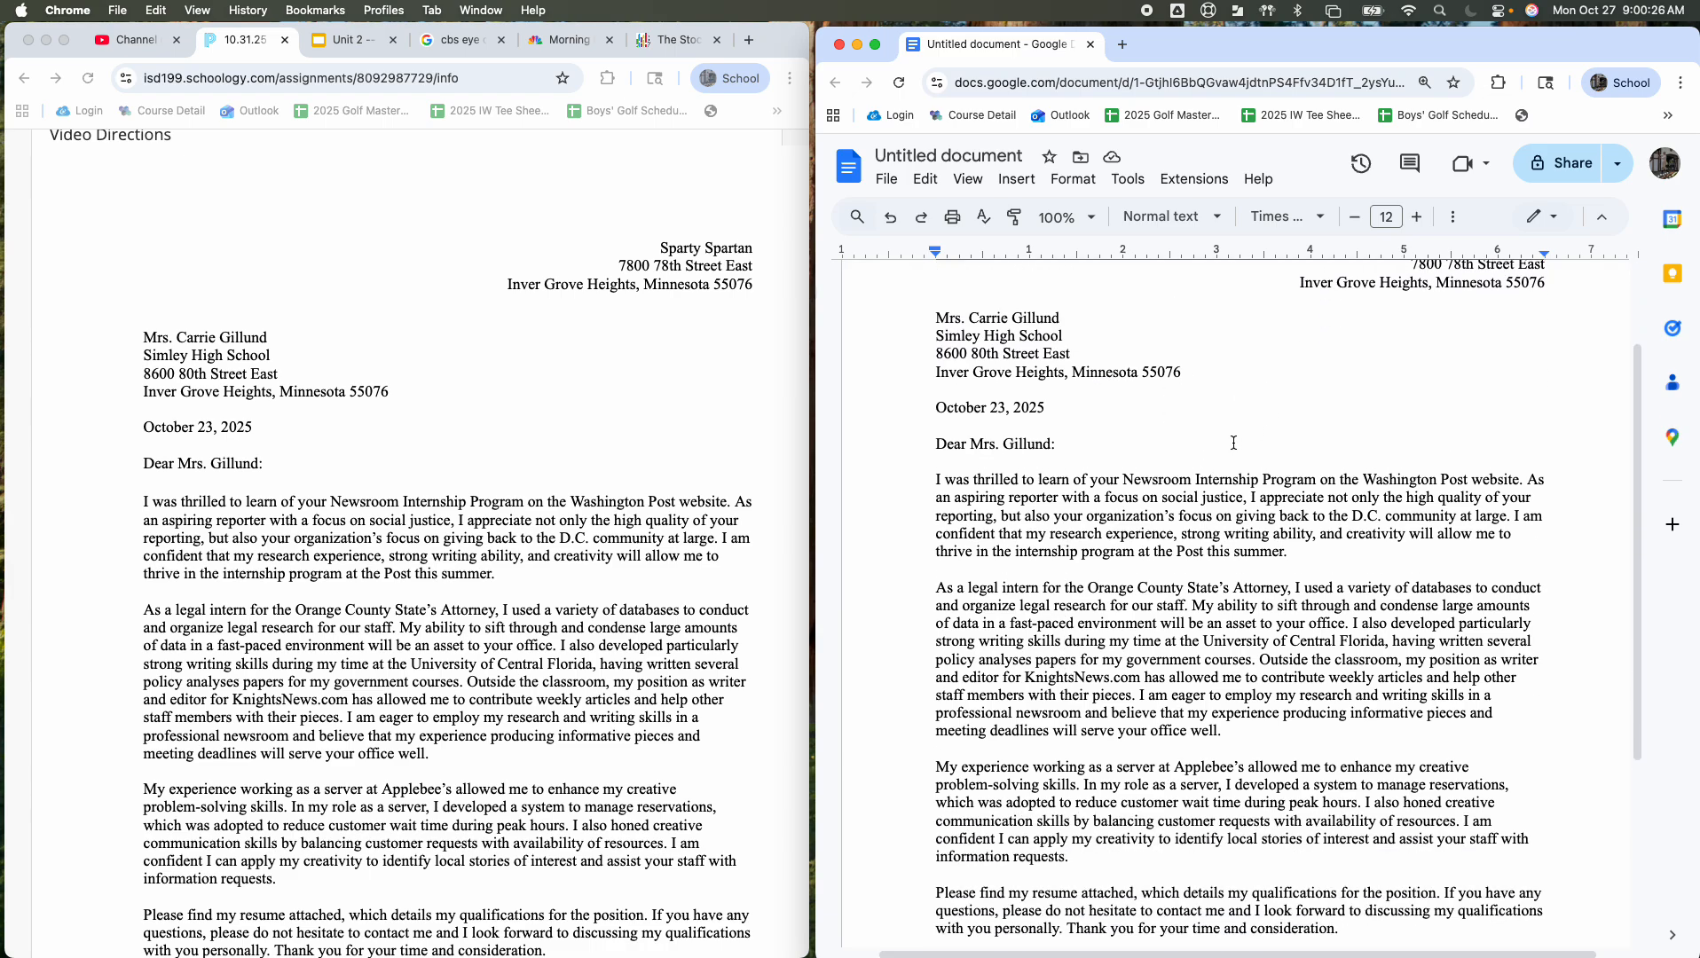
pyautogui.click(987, 550)
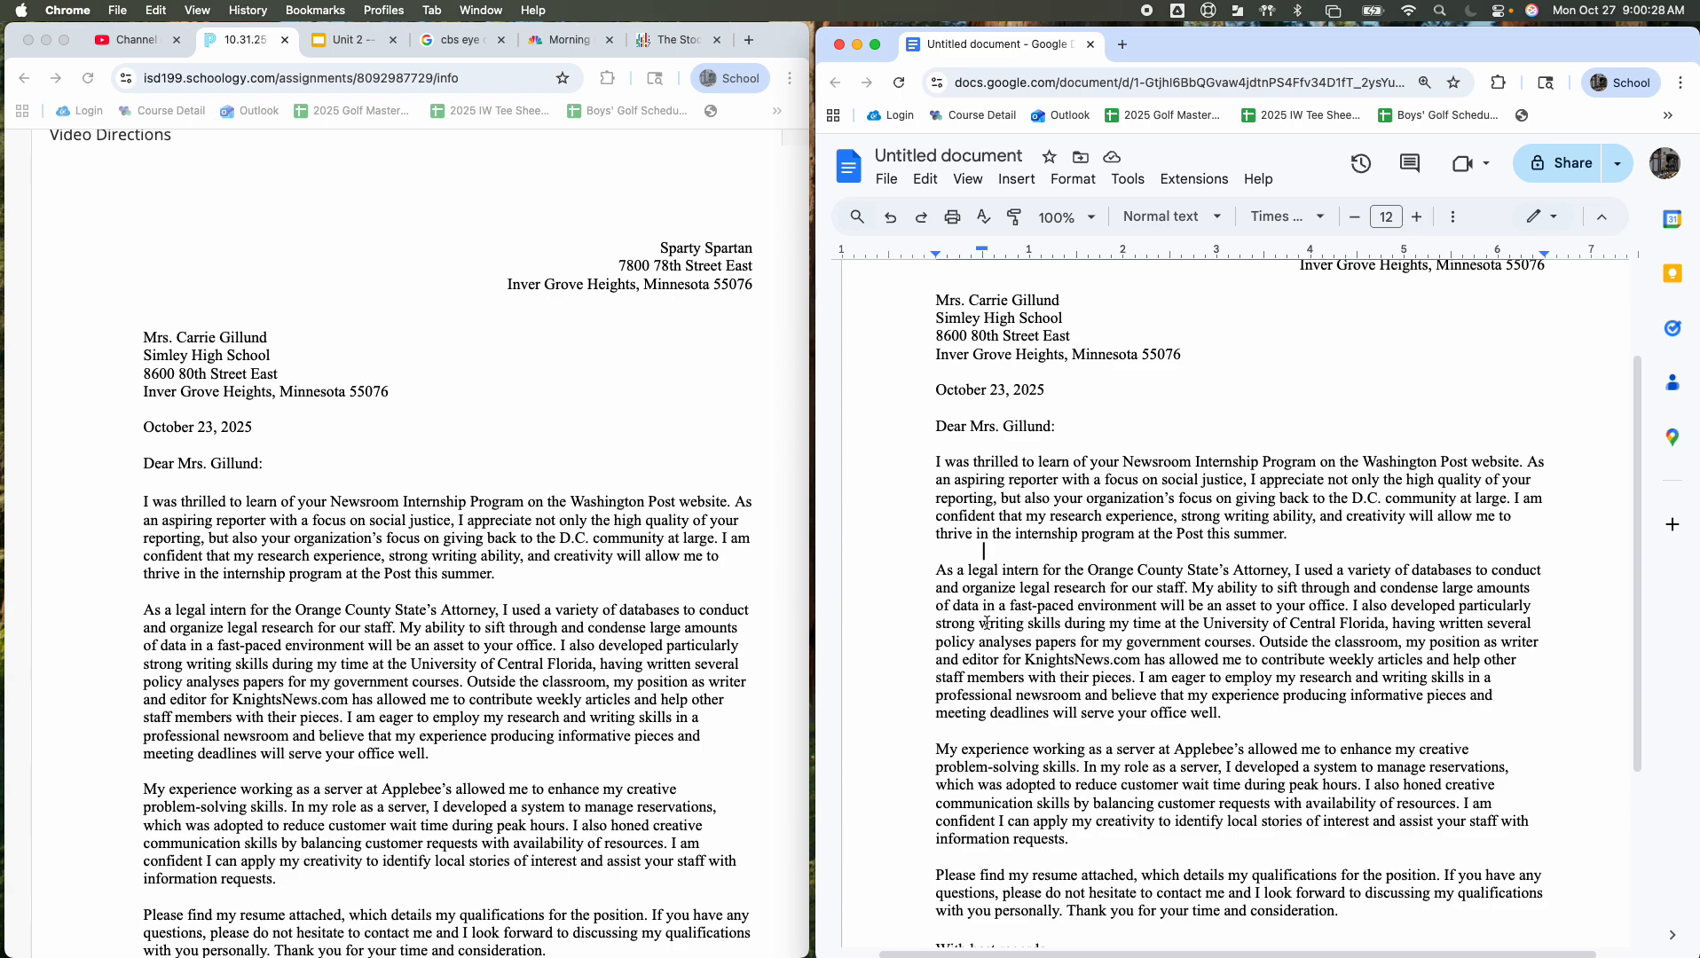
pyautogui.click(969, 729)
pyautogui.scroll(-6, 985, 731)
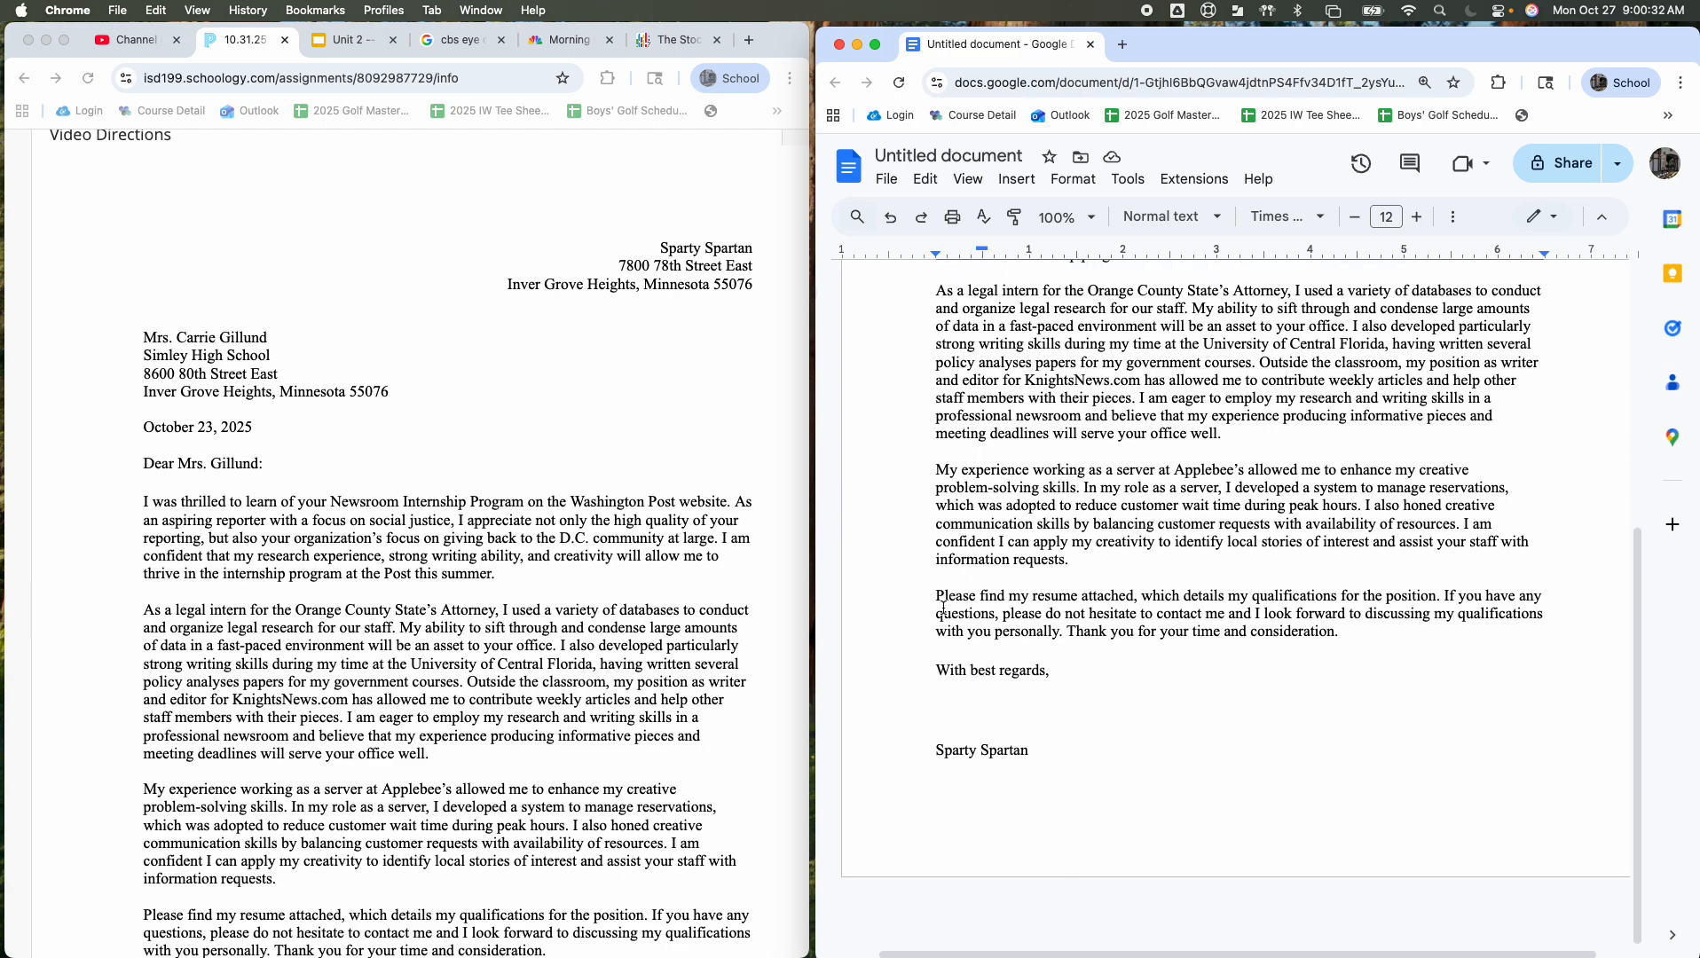
pyautogui.moveTo(938, 672); pyautogui.dragTo(1058, 673)
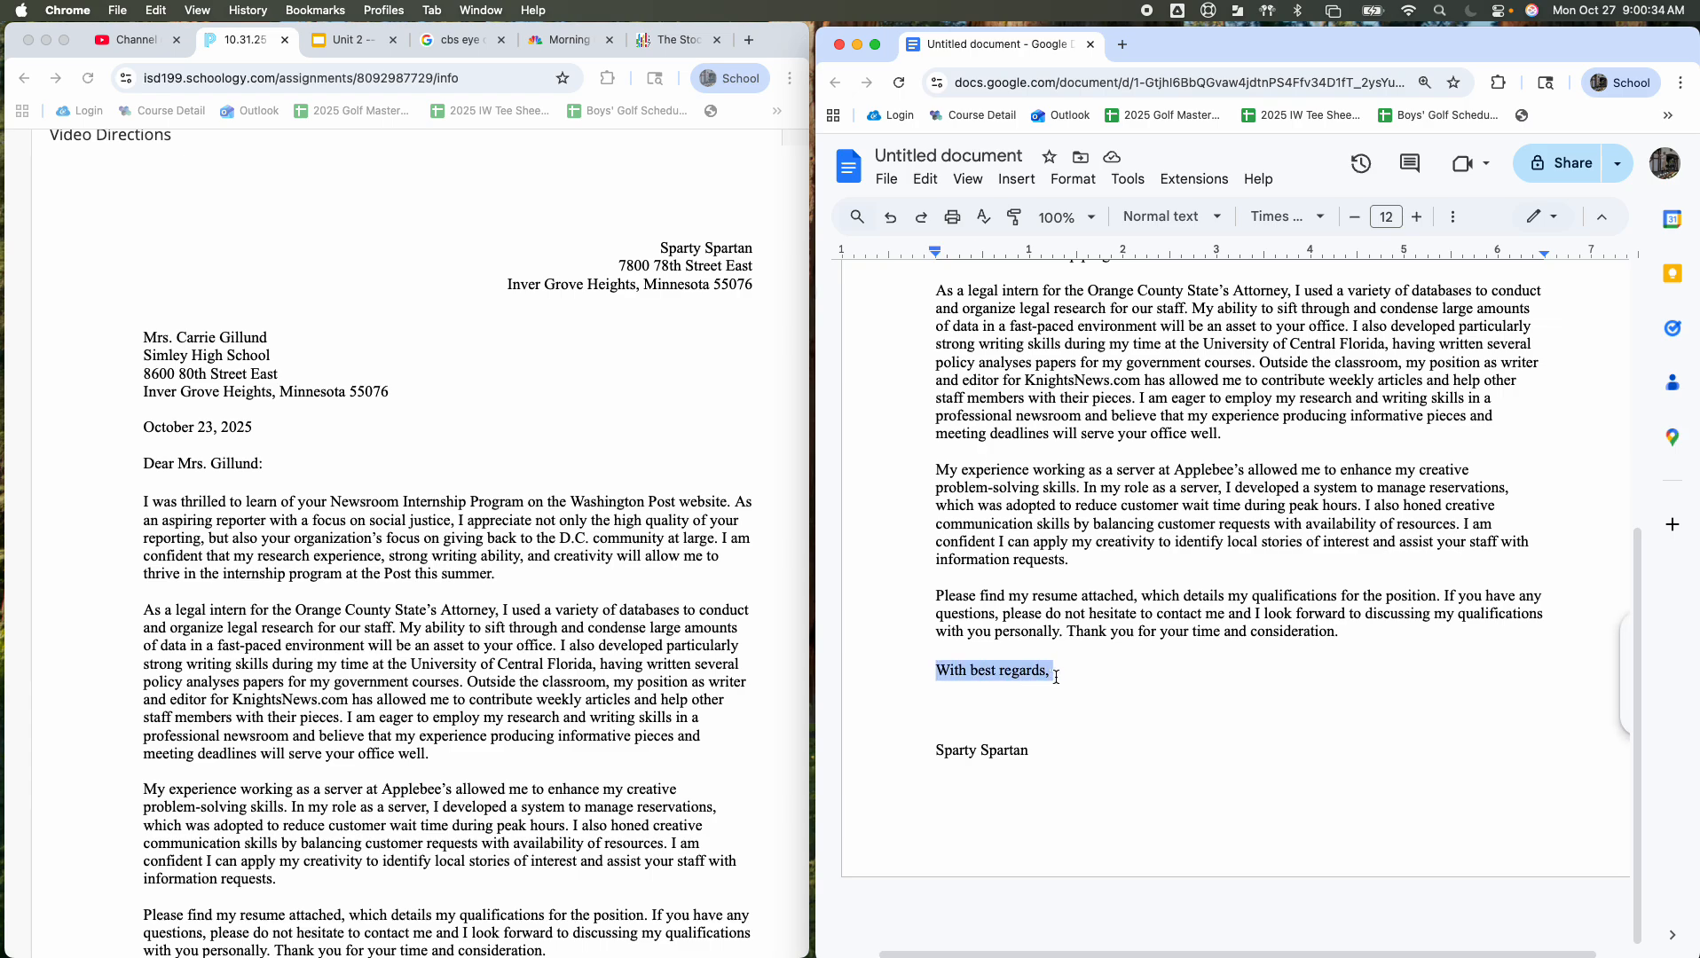
pyautogui.click(1003, 693)
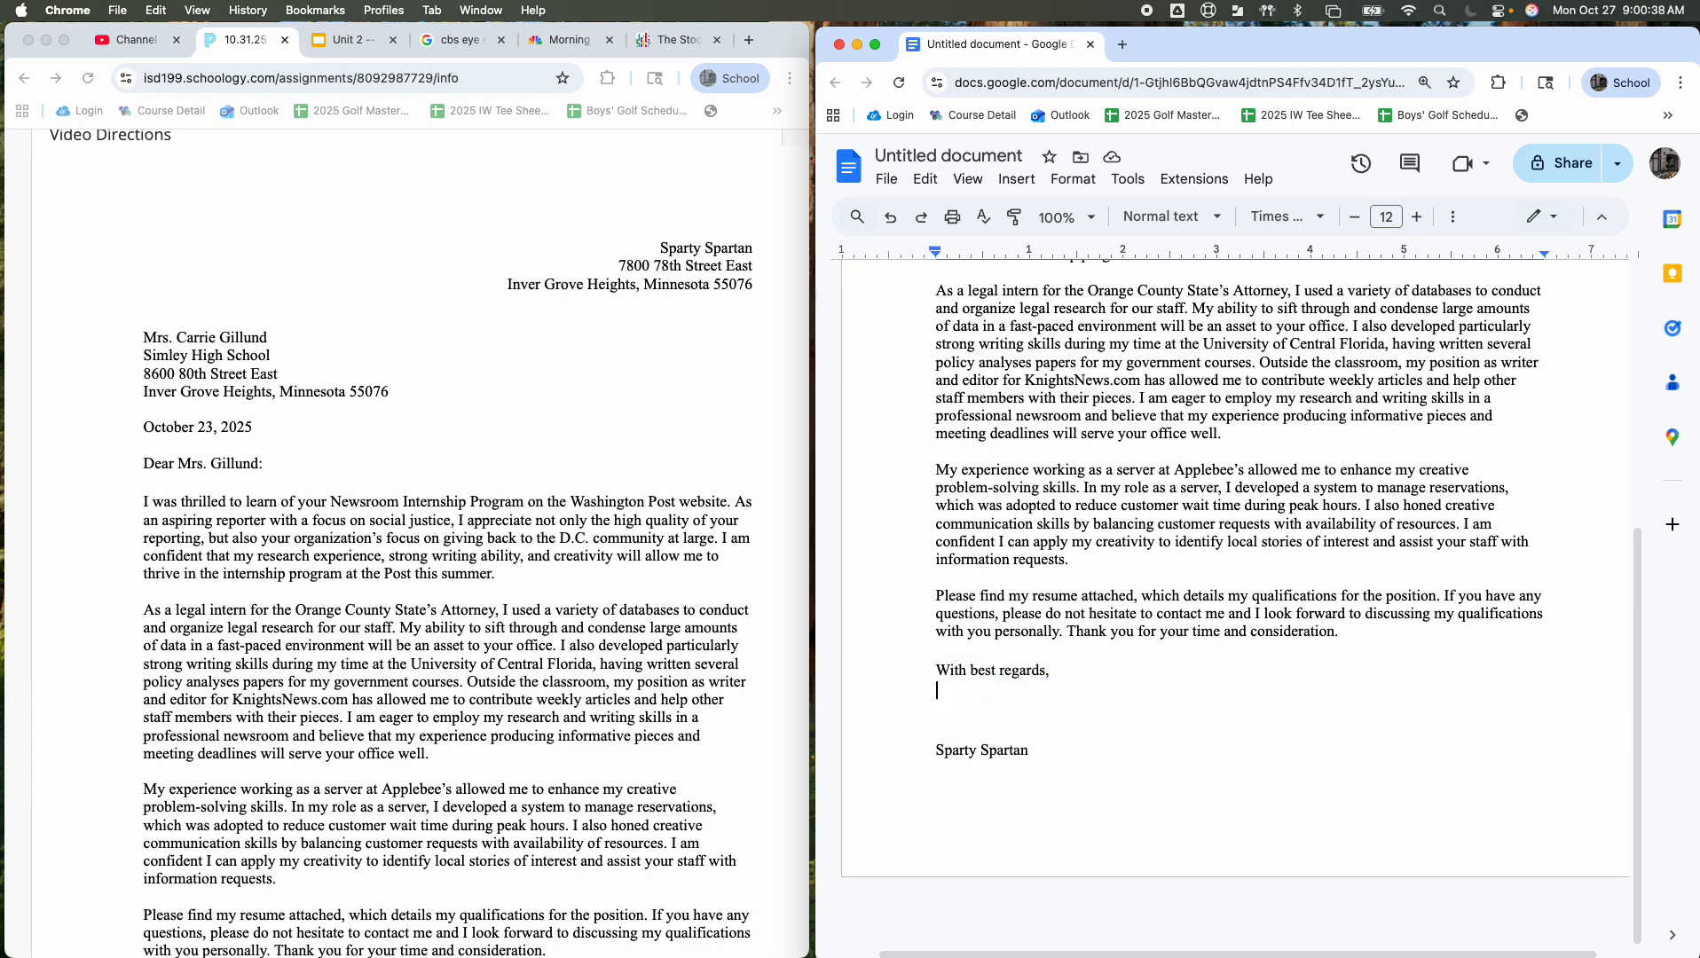
pyautogui.press('Down')
pyautogui.press('Down')
pyautogui.press('Down')
pyautogui.scroll(10, 1178, 281)
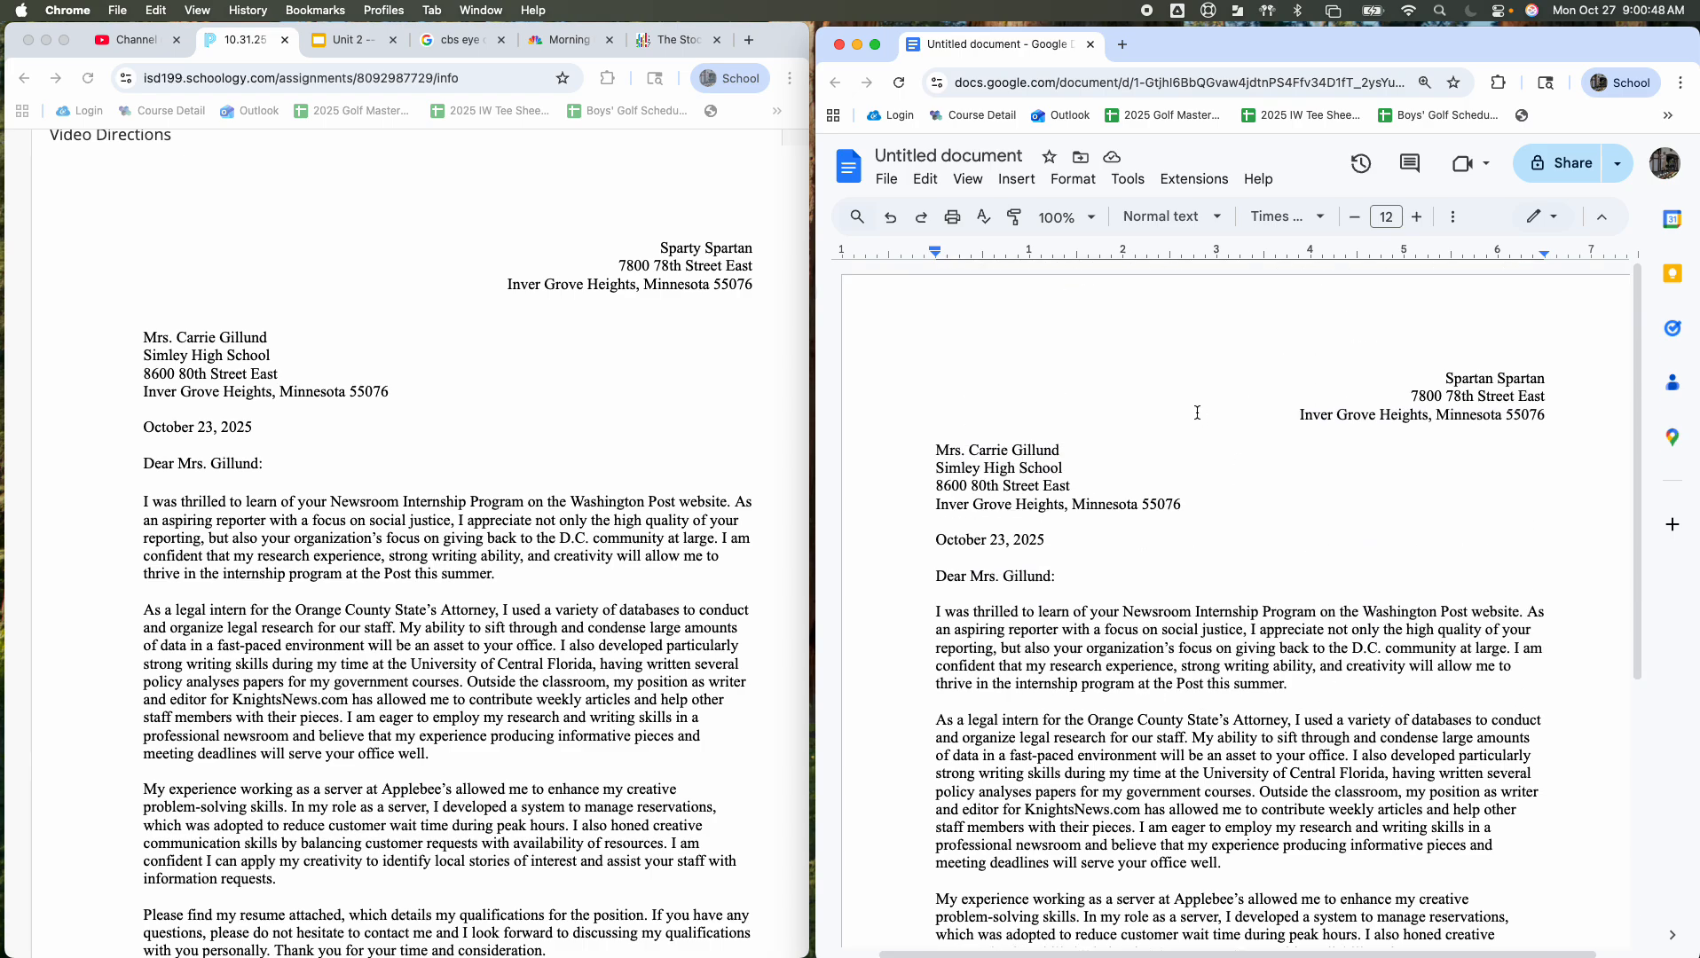
pyautogui.click(1186, 255)
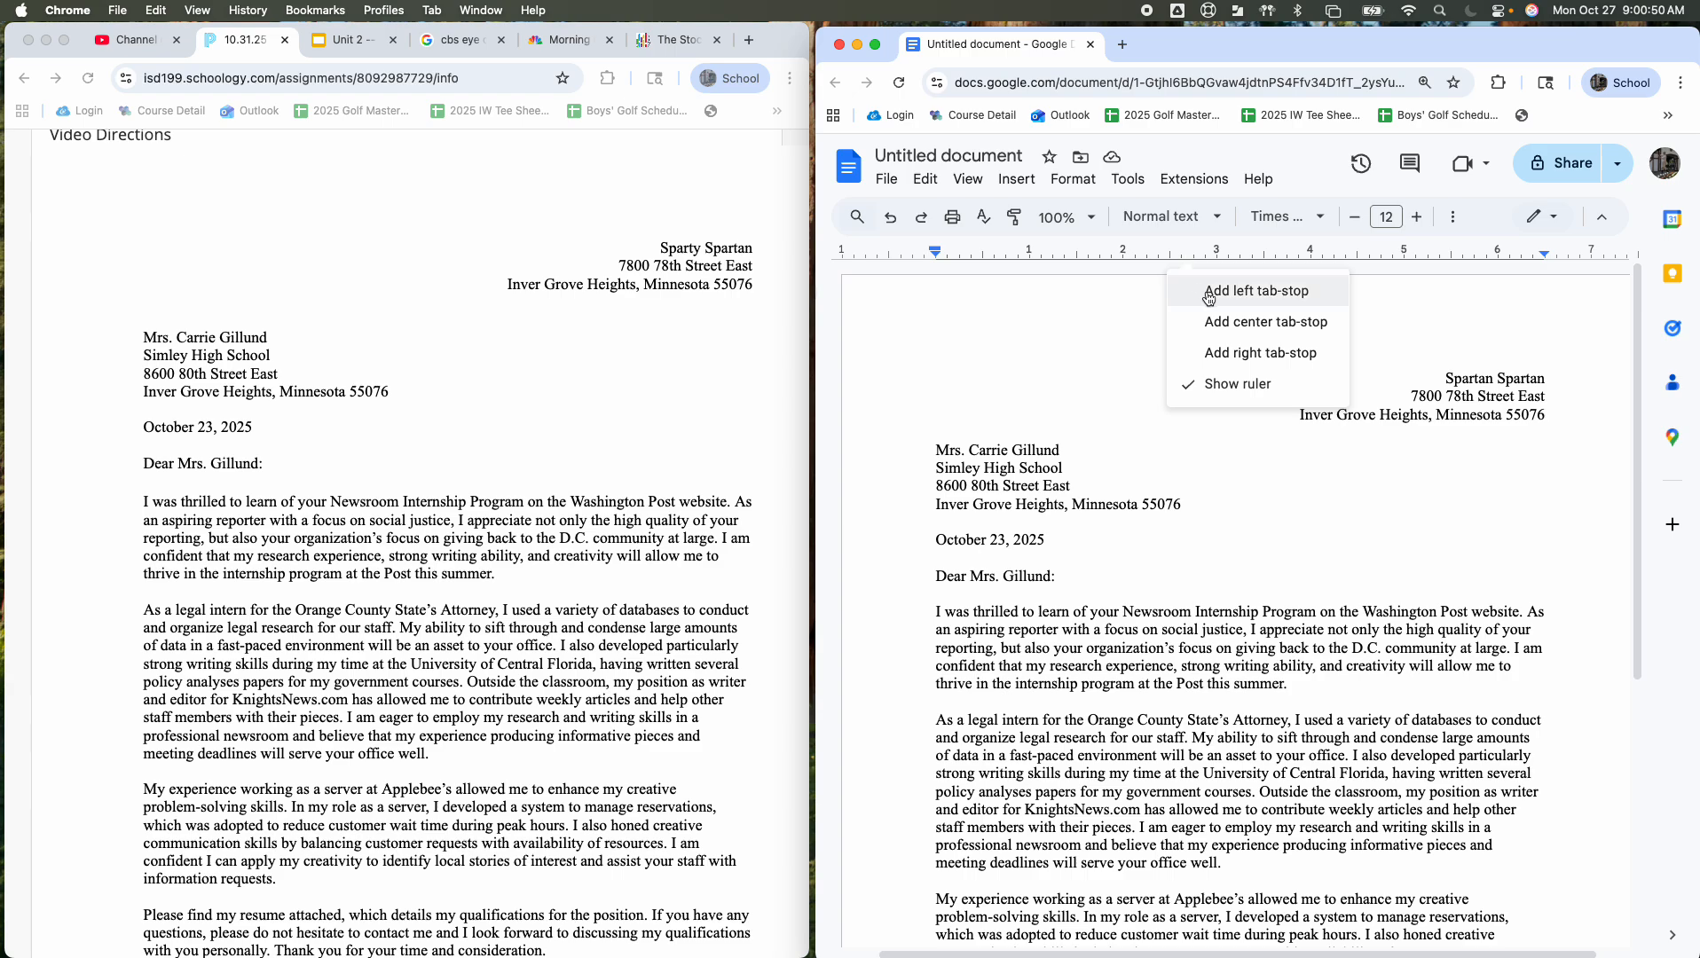
pyautogui.click(1260, 290)
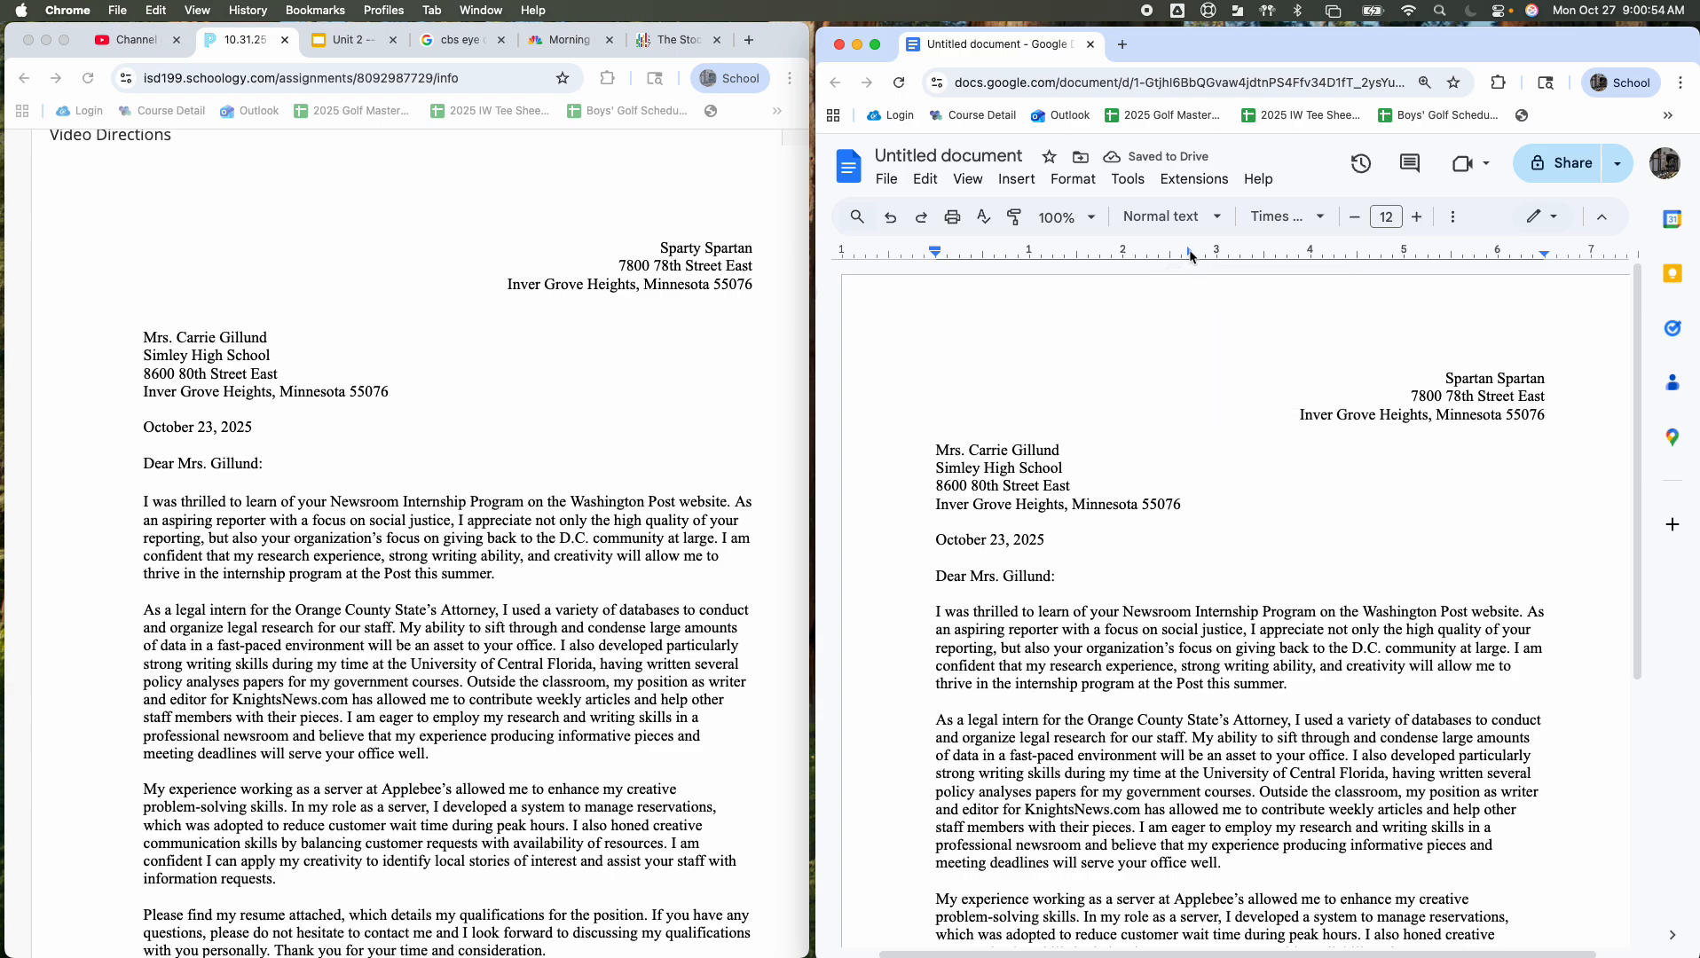
pyautogui.moveTo(1190, 257); pyautogui.dragTo(1191, 301)
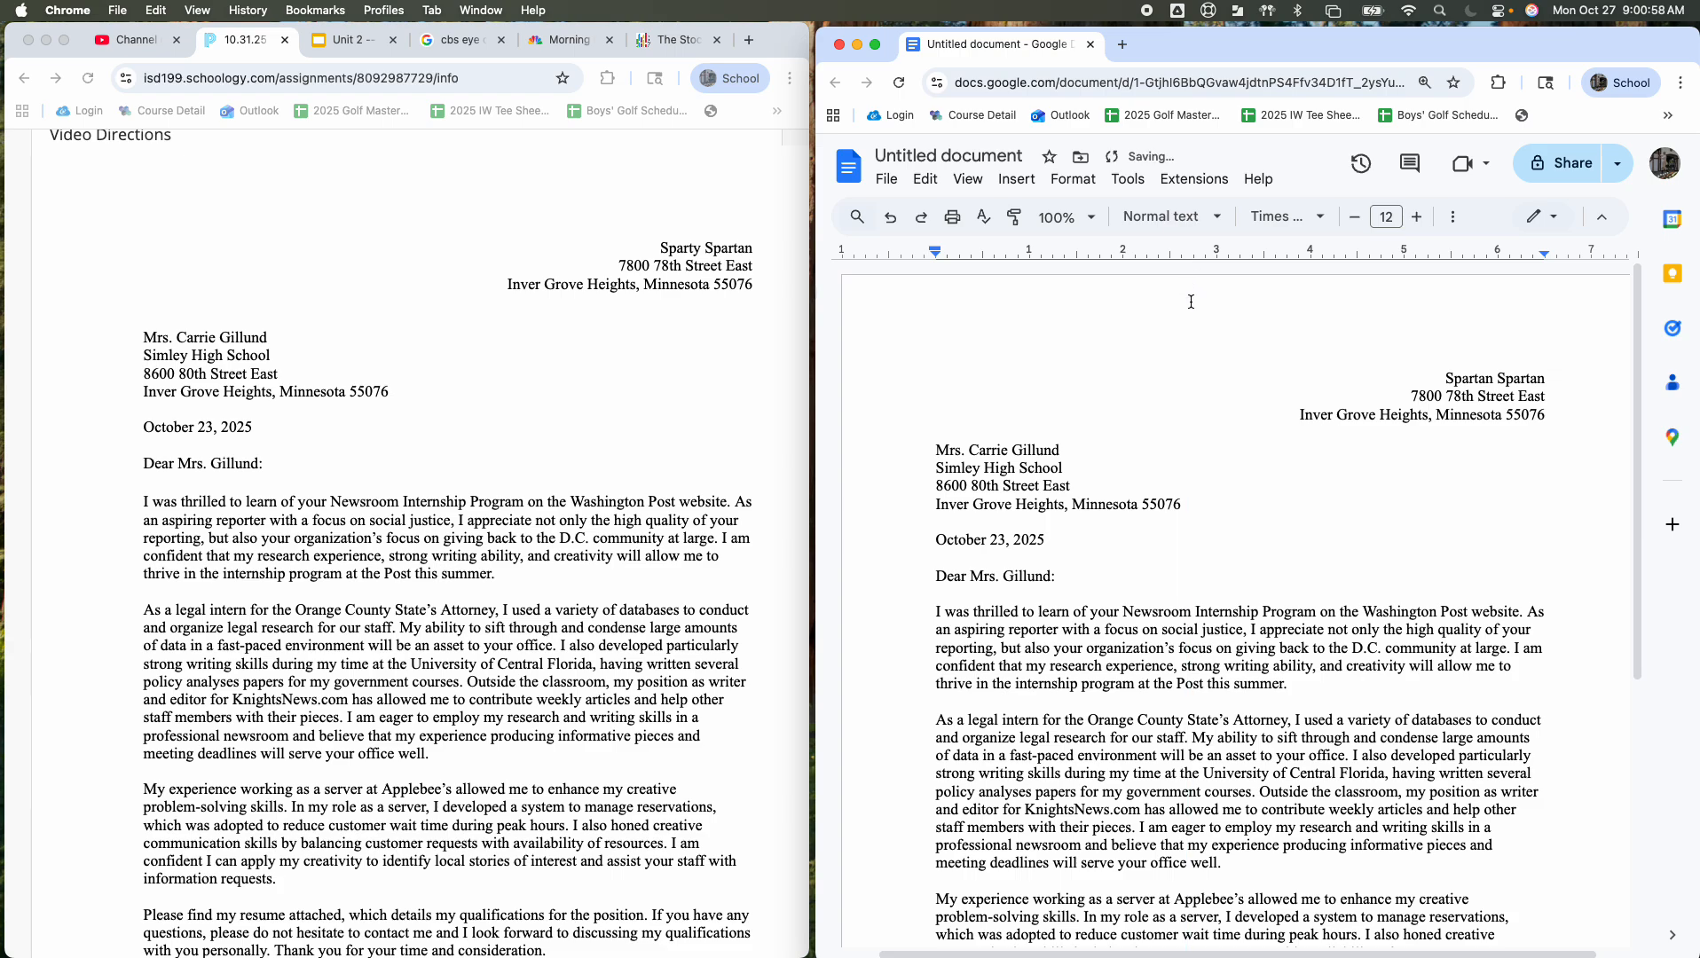